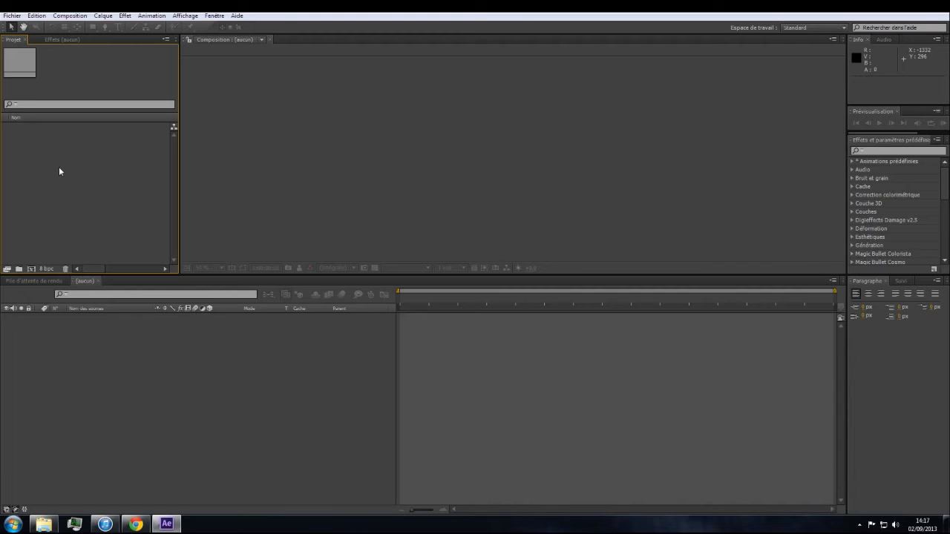
# Create a new composition with the HDTV 1080 25 preset and a duration of 30 seconds
pyautogui.rightClick(60, 171)
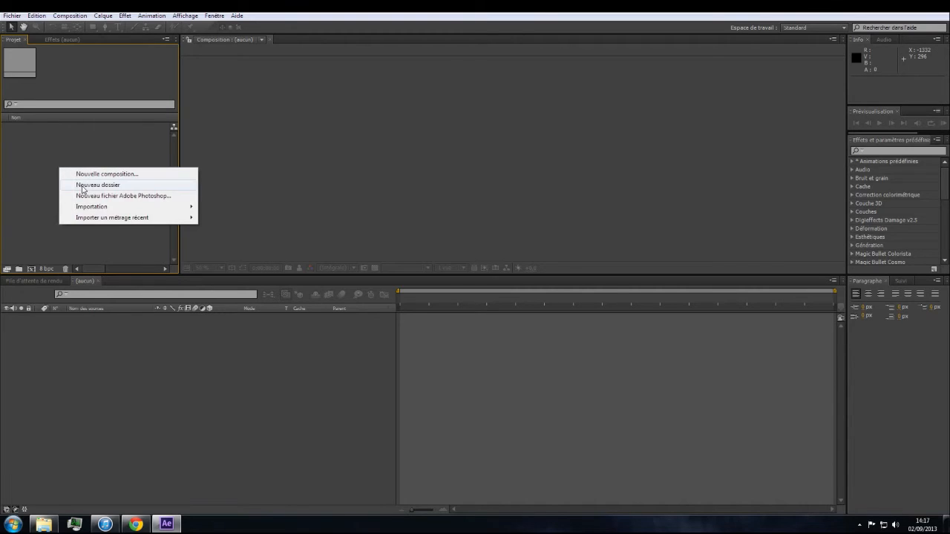
pyautogui.click(86, 175)
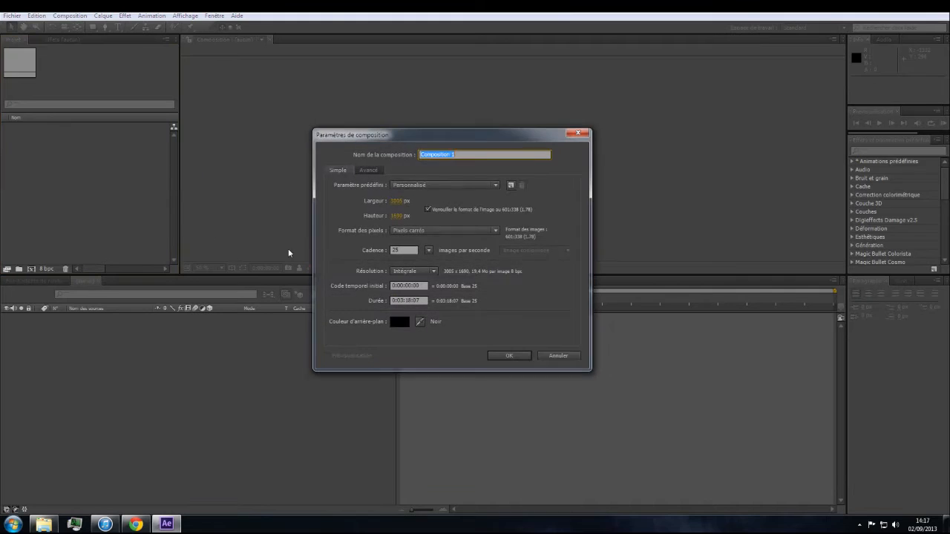
pyautogui.click(425, 186)
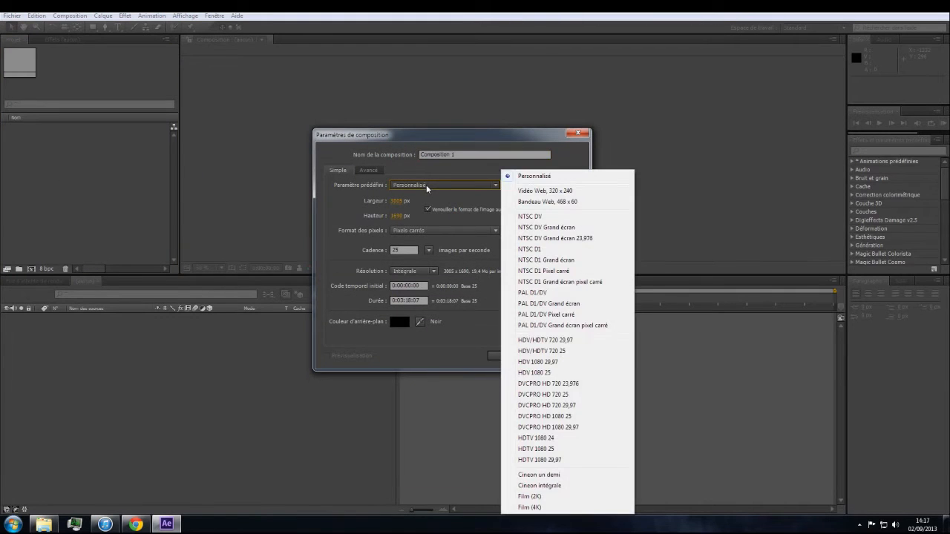
pyautogui.click(550, 448)
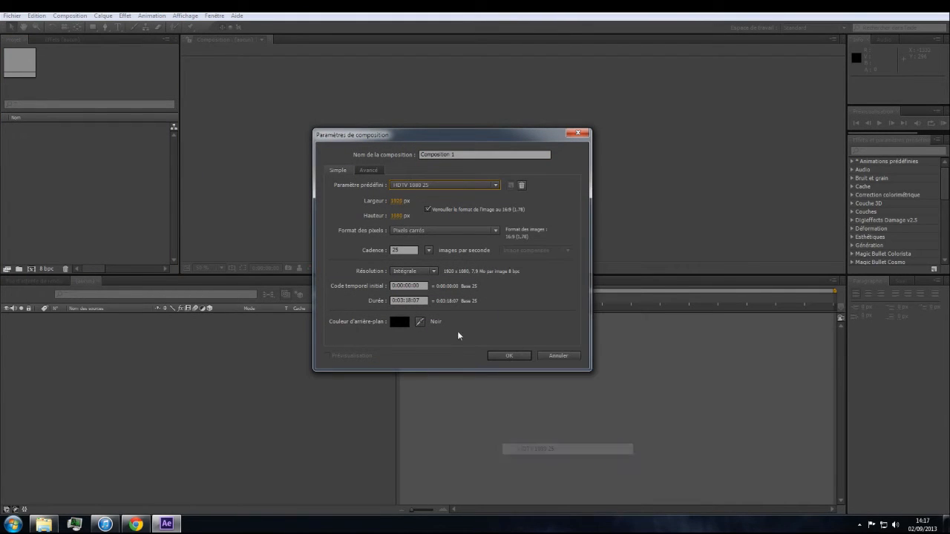
pyautogui.click(409, 300)
pyautogui.write('3000')
pyautogui.press('Return')
# Add a black solid named BG at the composition's size
pyautogui.rightClick(209, 381)
pyautogui.moveTo(272, 387)
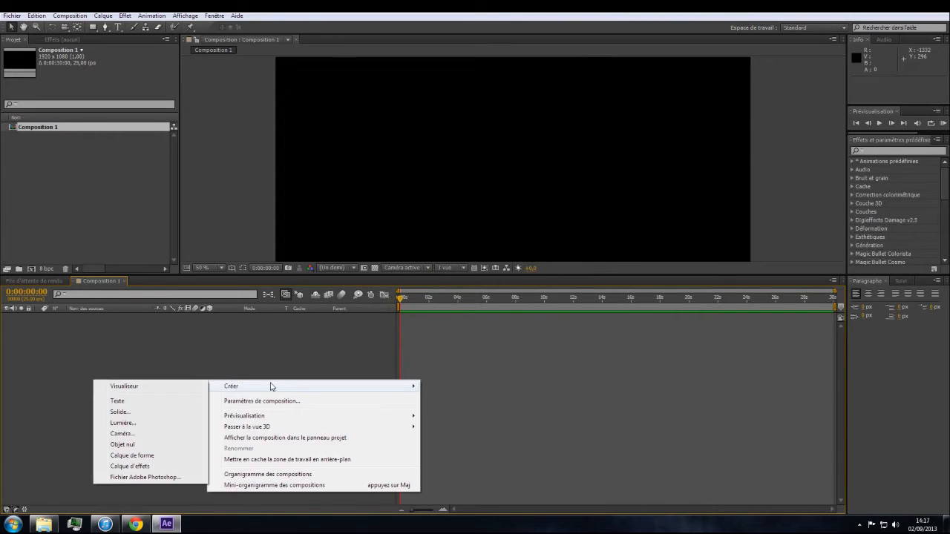
pyautogui.click(134, 412)
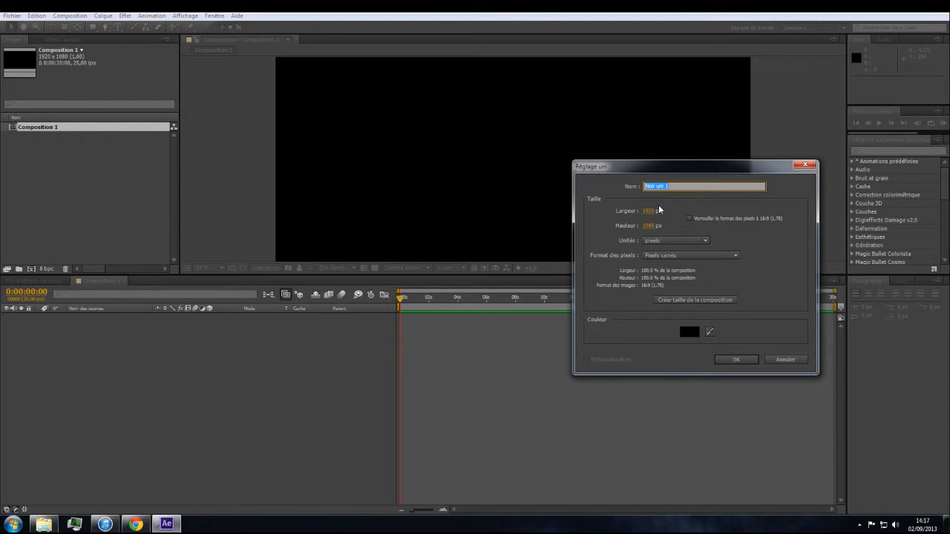
pyautogui.write('BG')
pyautogui.click(686, 298)
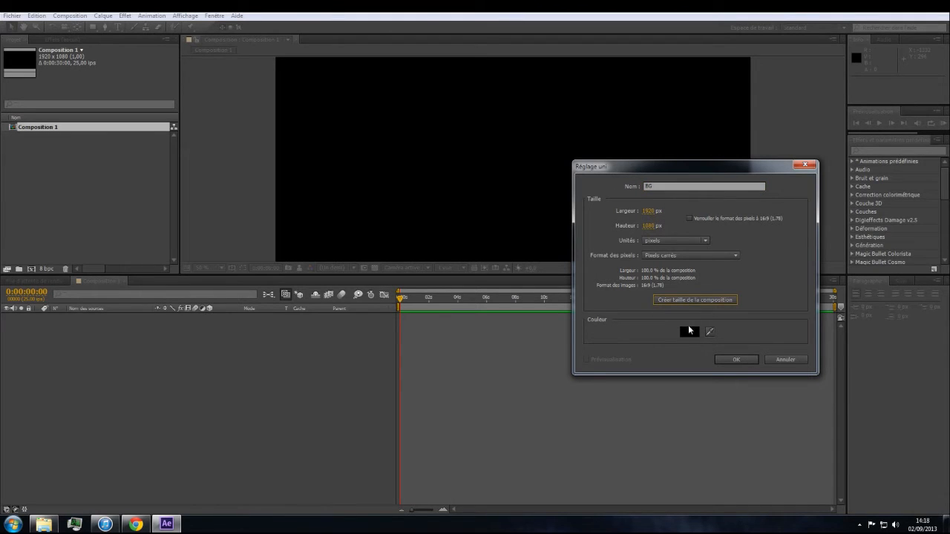
pyautogui.click(735, 359)
# Rename the composition as COMPO_orbital in the project
pyautogui.click(43, 129)
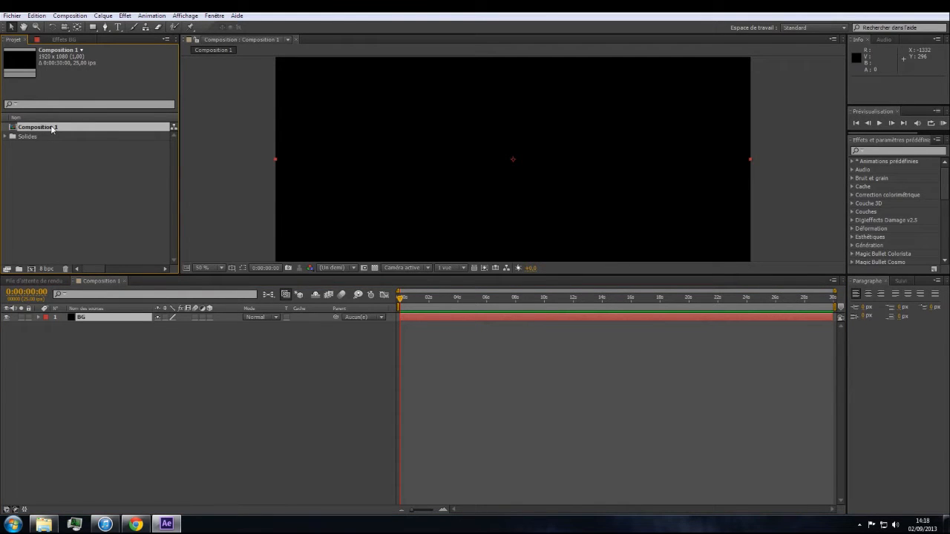
pyautogui.press('Return')
pyautogui.write('c')
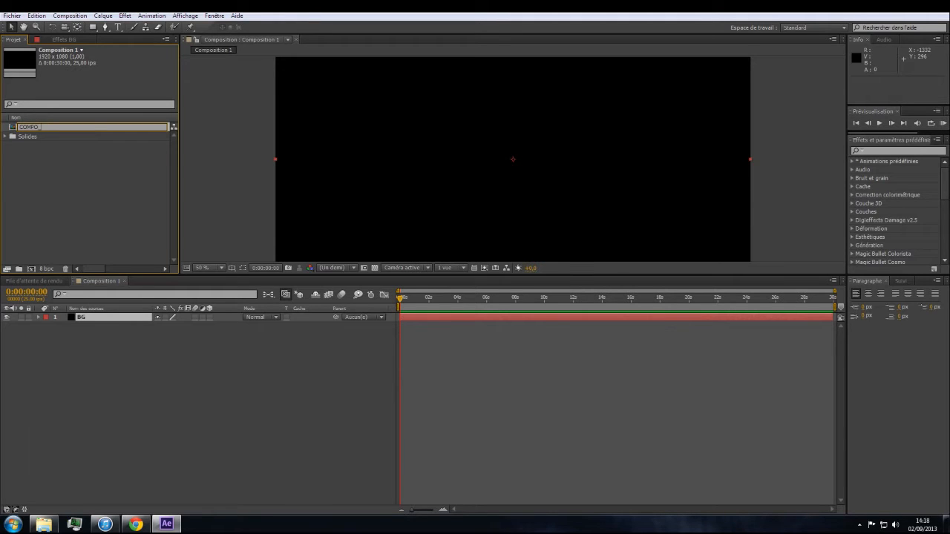
pyautogui.write('OMPO_orbital')
pyautogui.press('Return')
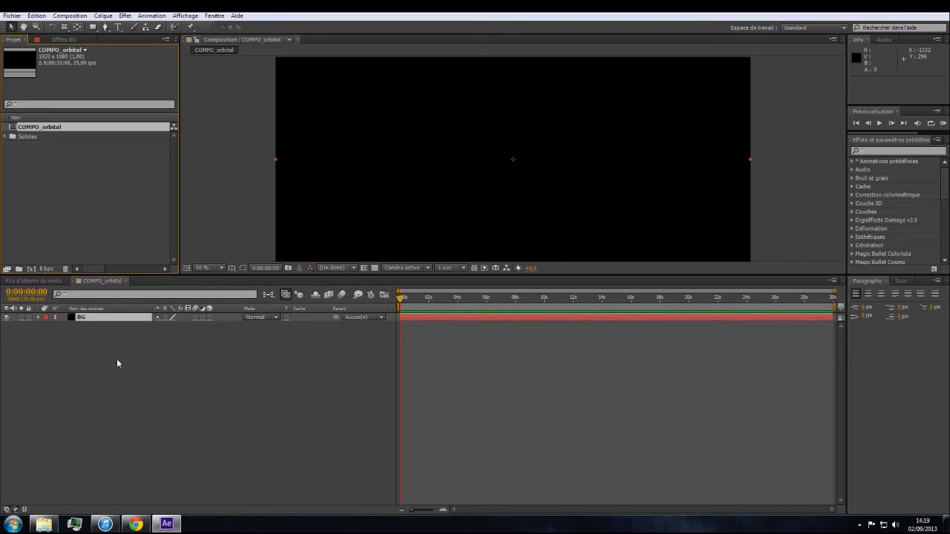
# Add a second solid named Etoiles to the composition
pyautogui.rightClick(117, 363)
pyautogui.moveTo(133, 366)
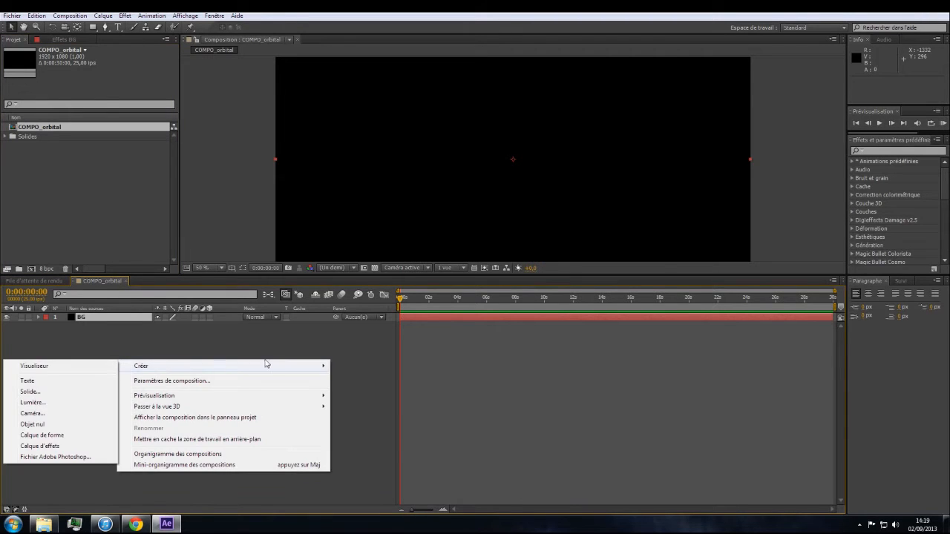
pyautogui.click(47, 390)
pyautogui.write('Etoiles')
pyautogui.press('Return')
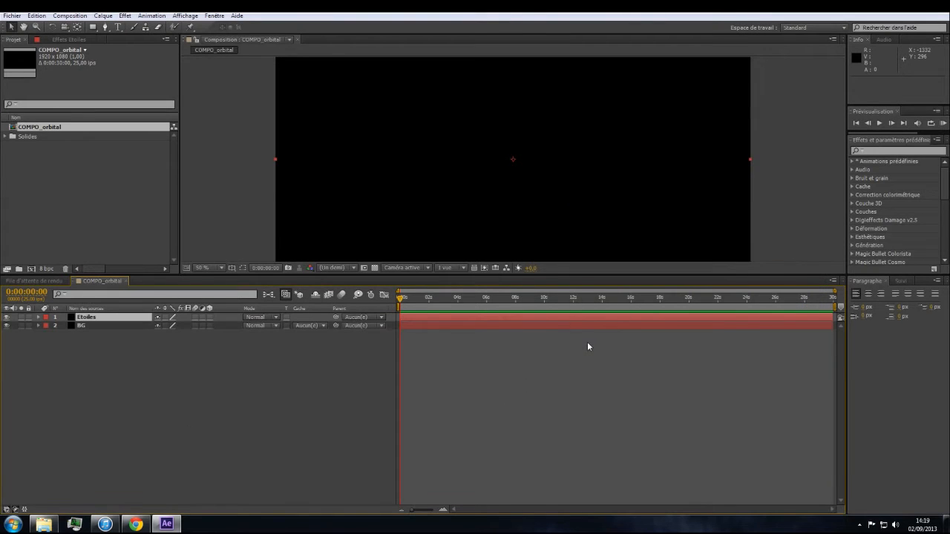
# Apply the Trapcode Form effect to the Etoiles layer
pyautogui.rightClick(111, 317)
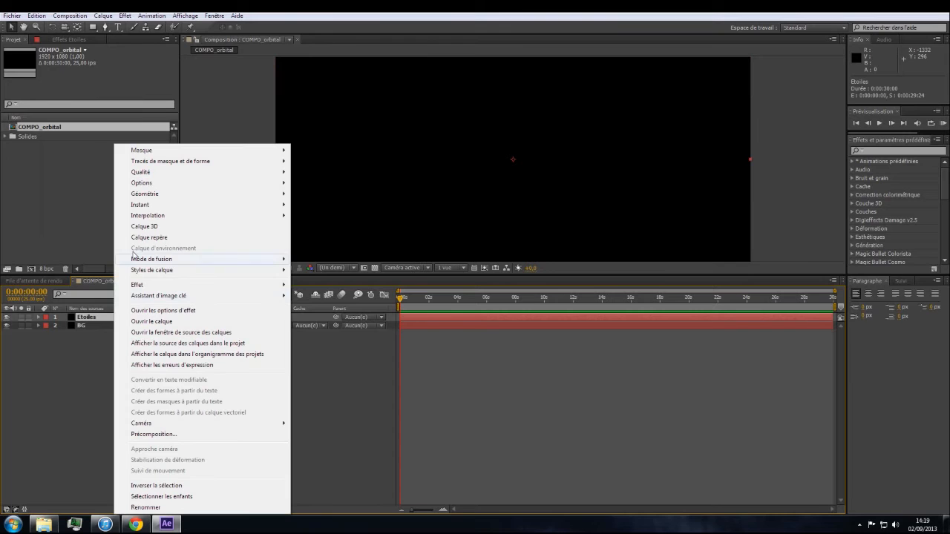
pyautogui.moveTo(157, 291)
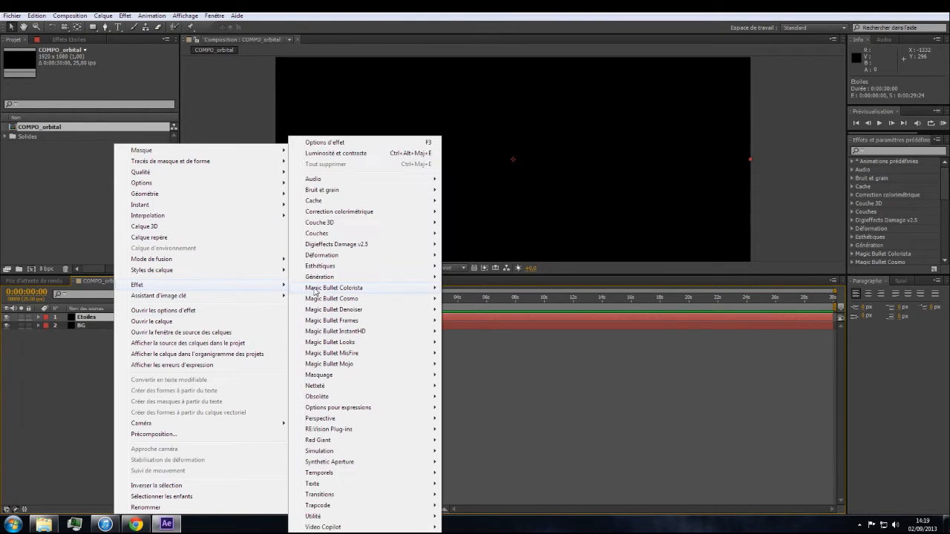
pyautogui.moveTo(326, 505)
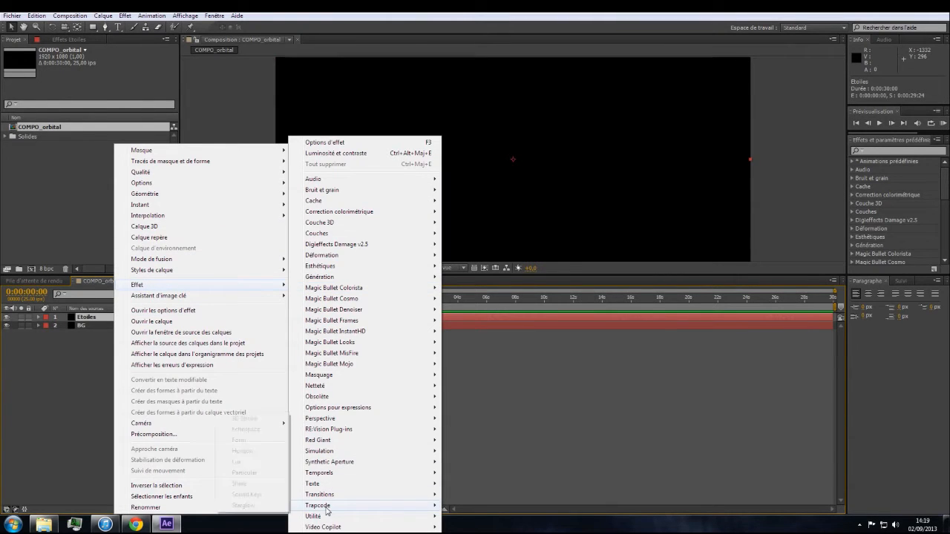
pyautogui.click(247, 441)
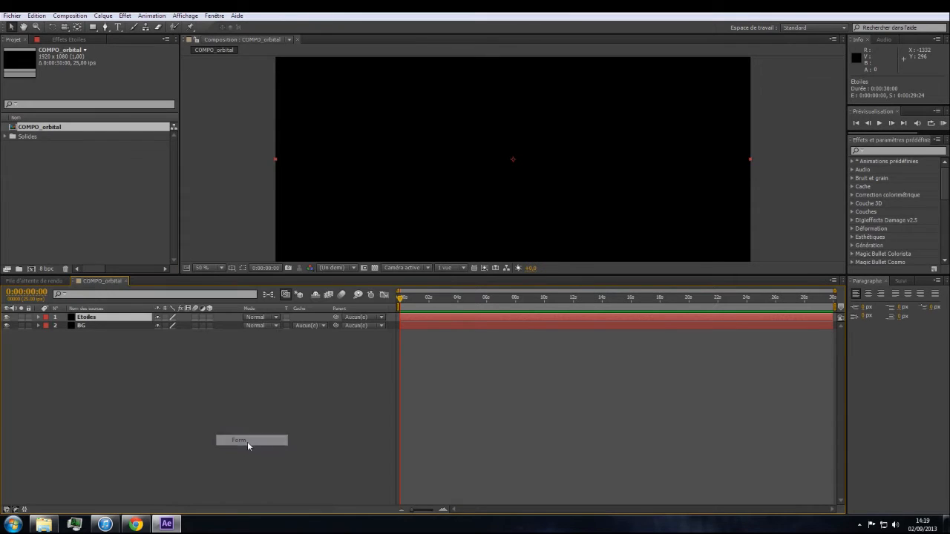
pyautogui.scroll(6, 541, 210)
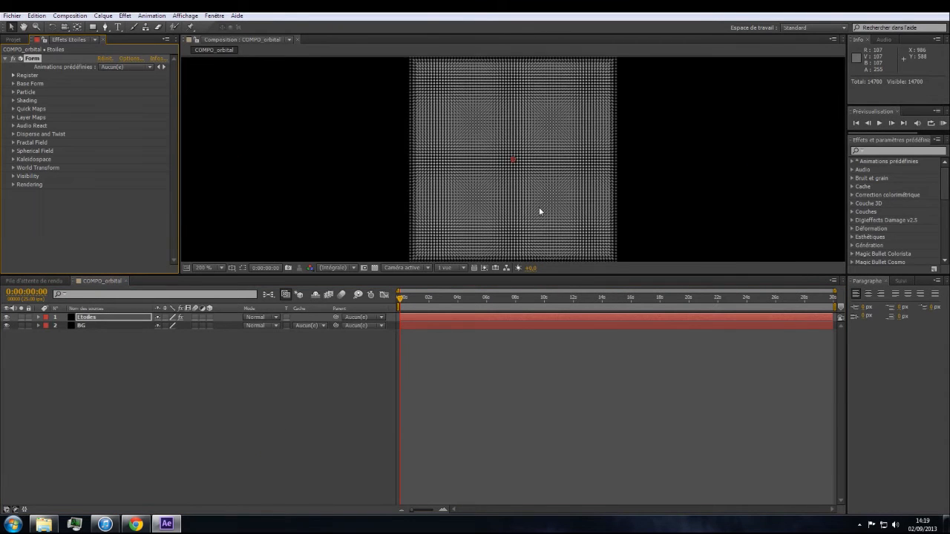
pyautogui.scroll(-2, 539, 207)
pyautogui.scroll(-10, 539, 207)
pyautogui.scroll(4, 539, 207)
# Add a two-node camera with the 35 mm preset to the composition
pyautogui.rightClick(267, 377)
pyautogui.moveTo(286, 381)
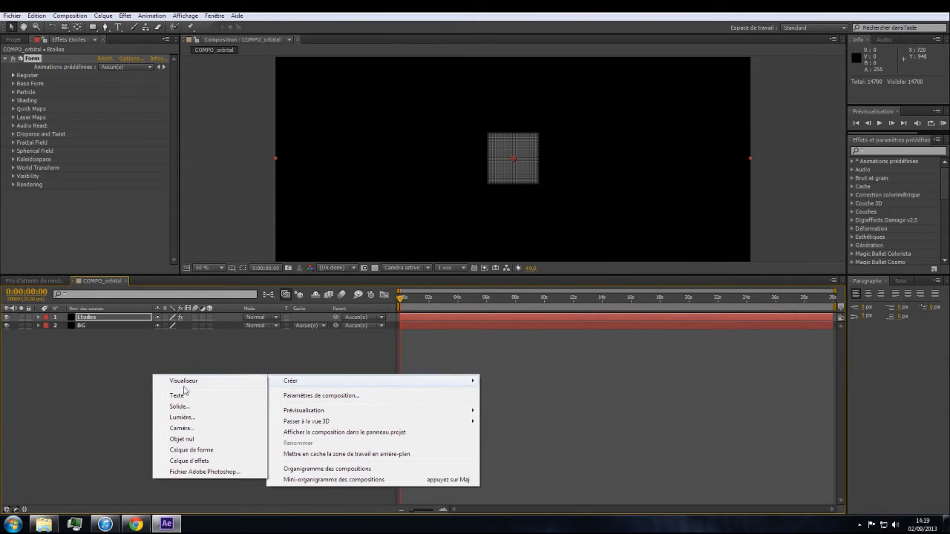
pyautogui.click(185, 428)
pyautogui.click(674, 298)
pyautogui.click(692, 292)
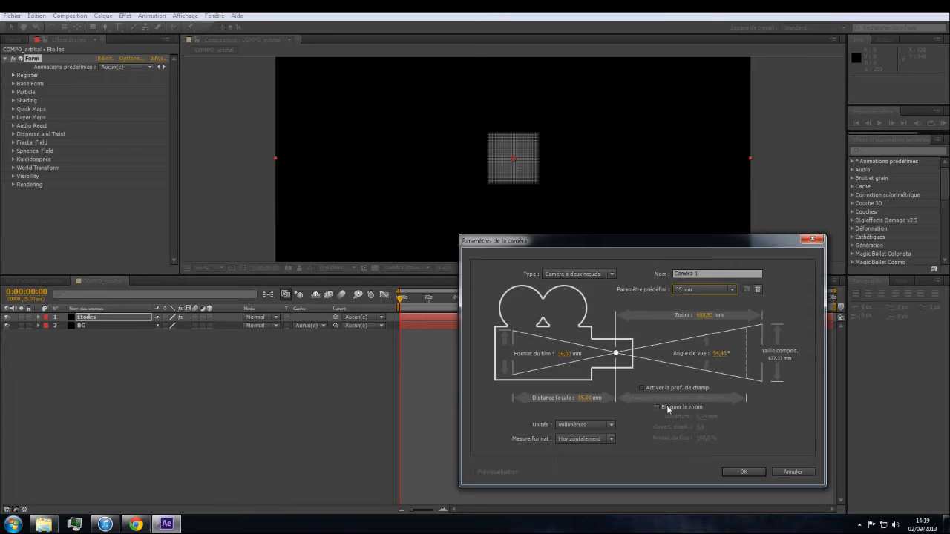
pyautogui.click(750, 474)
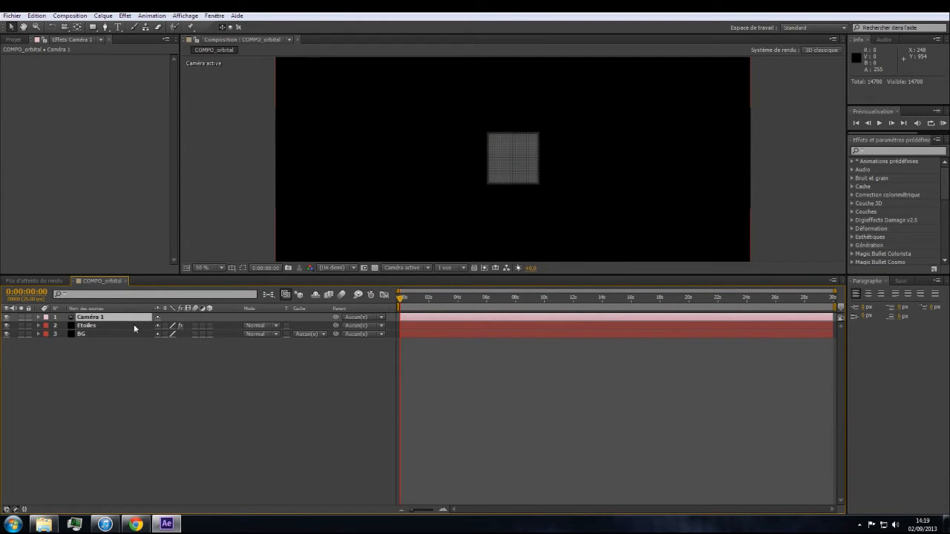
# Dolly the camera about 1200 px closer to the particle grid with the camera tool
pyautogui.press('c')
pyautogui.press('c')
pyautogui.press('c')
pyautogui.press('c')
pyautogui.press('c')
pyautogui.press('c')
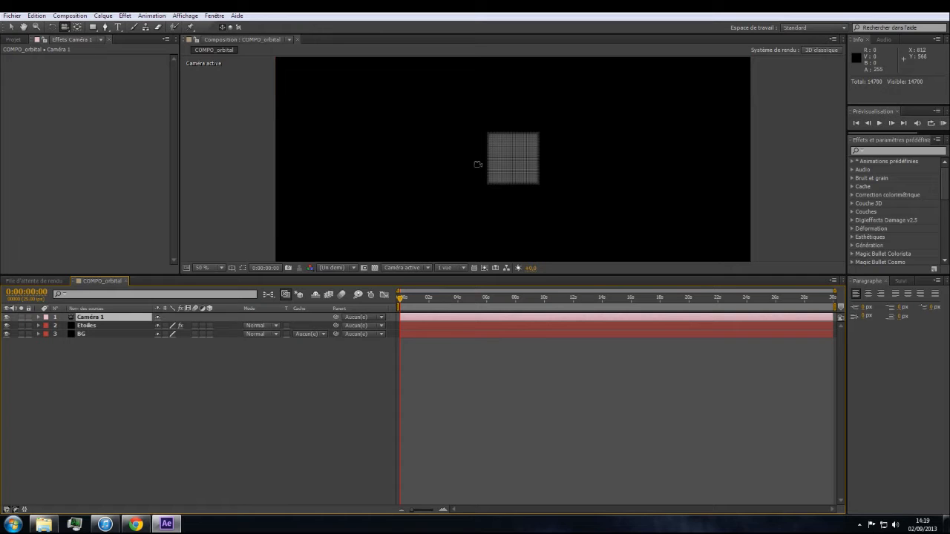
pyautogui.press('c')
pyautogui.press('c')
pyautogui.press('c')
pyautogui.press('c')
pyautogui.moveTo(526, 180); pyautogui.dragTo(539, 48)
# Orbit the camera around the particle grid to view its layers at an angle from the side
pyautogui.press('c')
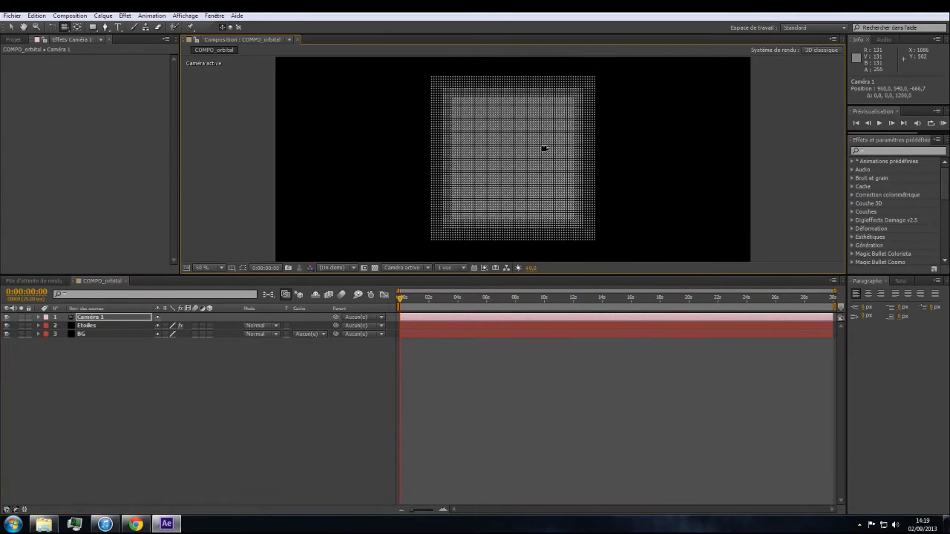
pyautogui.moveTo(544, 149); pyautogui.dragTo(511, 155)
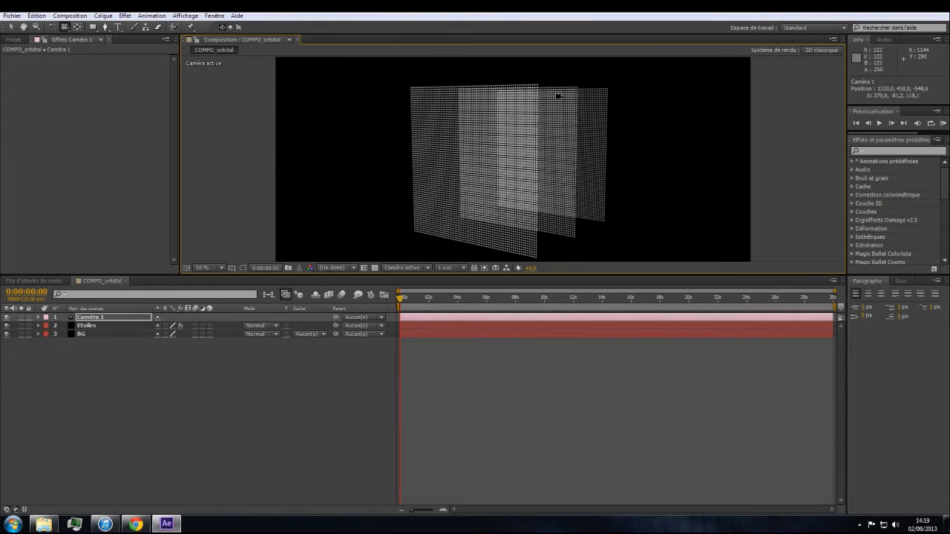
pyautogui.moveTo(483, 214)
pyautogui.mouseDown()
pyautogui.moveTo(410, 220)
pyautogui.moveTo(500, 209)
pyautogui.mouseUp()
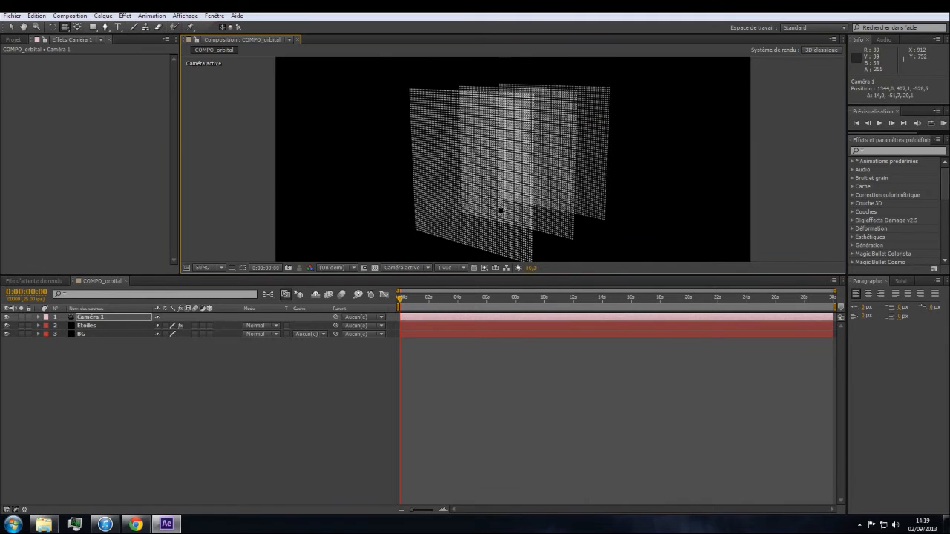
# Expand the Base Form settings of the Etoiles layer's Form effect and orbit the camera further around the grid
pyautogui.click(96, 327)
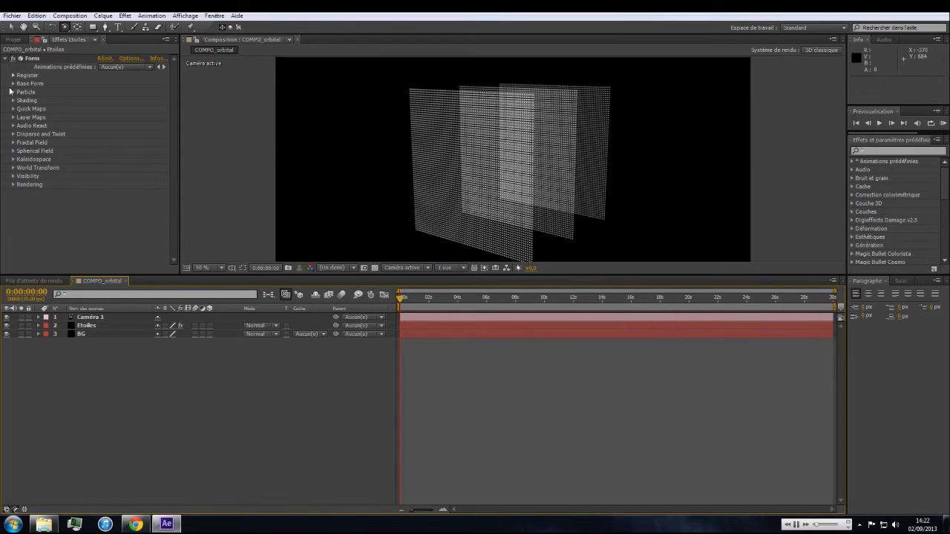
pyautogui.click(12, 84)
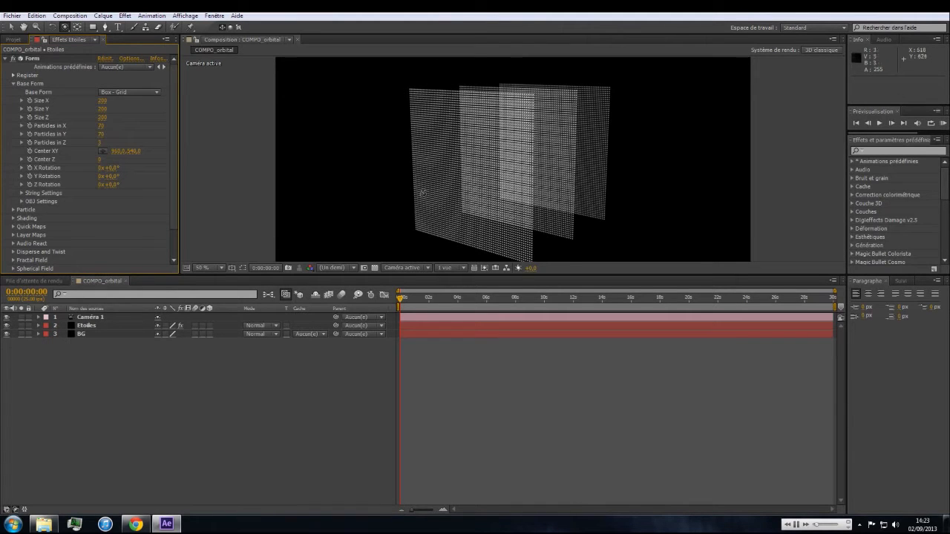
pyautogui.moveTo(581, 186); pyautogui.dragTo(560, 204)
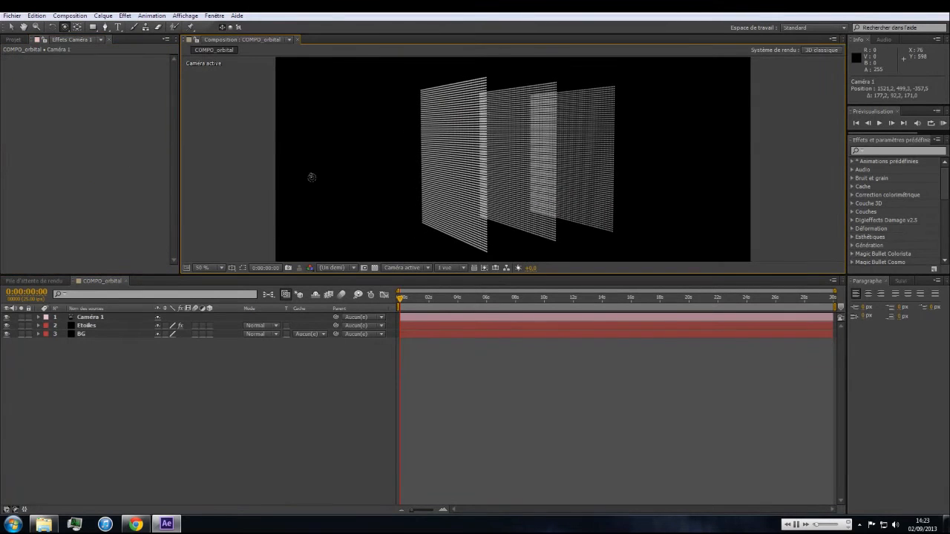
pyautogui.click(104, 327)
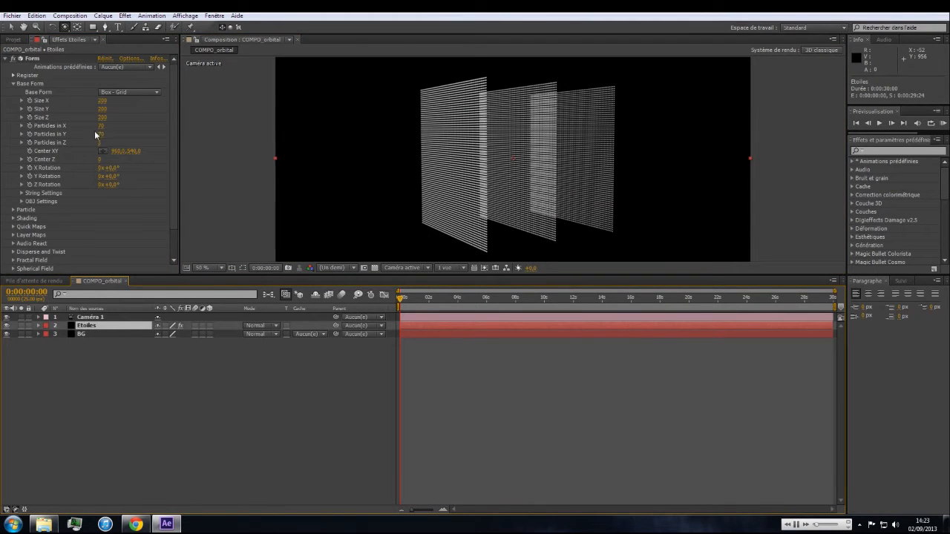
# Try 70 for Particles in Z in the Form effect and orbit around the resulting cube
pyautogui.click(55, 128)
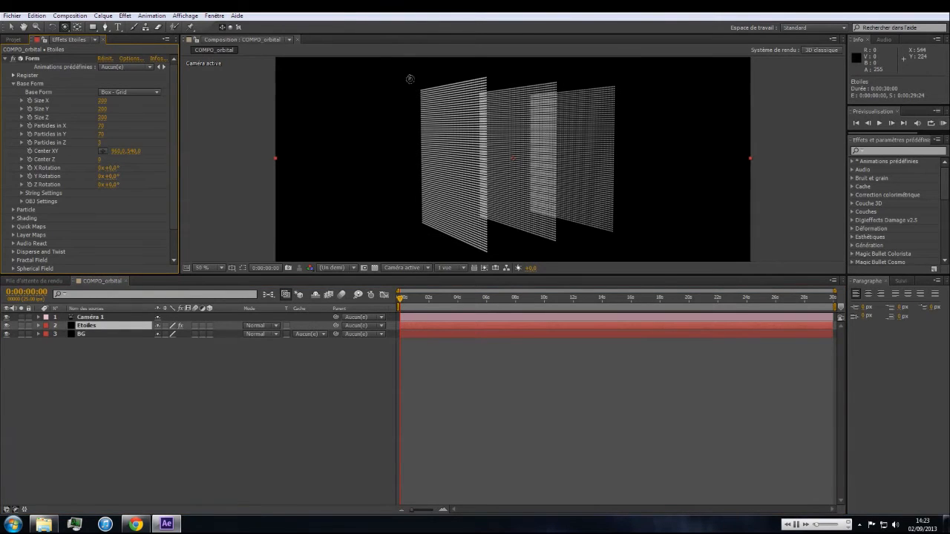
pyautogui.click(99, 143)
pyautogui.write('70')
pyautogui.press('Return')
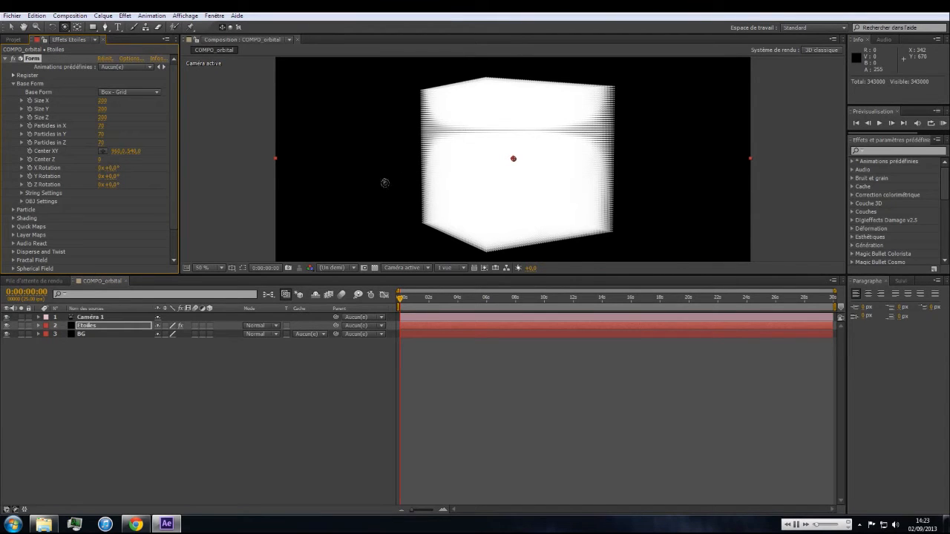
pyautogui.moveTo(403, 171); pyautogui.dragTo(438, 175)
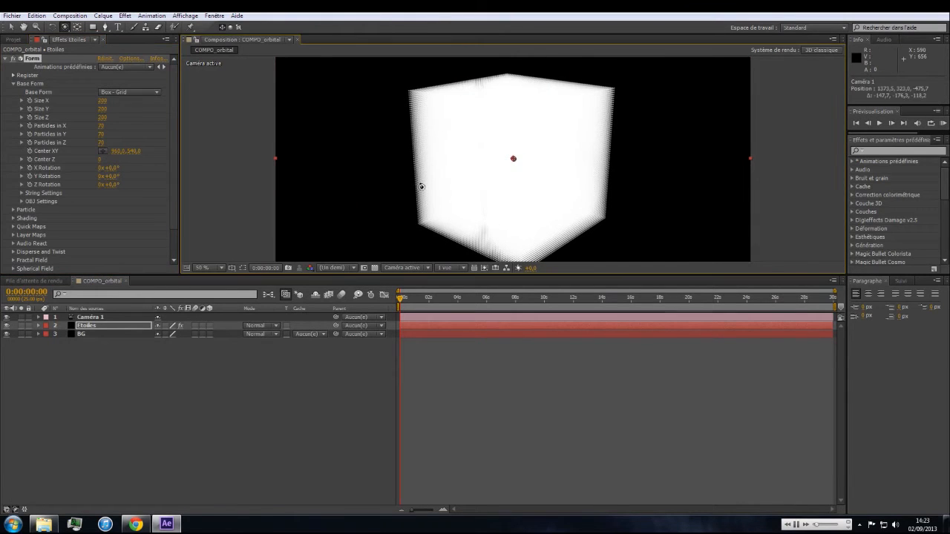
# Set the Form effect's Particles in Z back to 3
pyautogui.click(102, 143)
pyautogui.write('3')
pyautogui.press('Return')
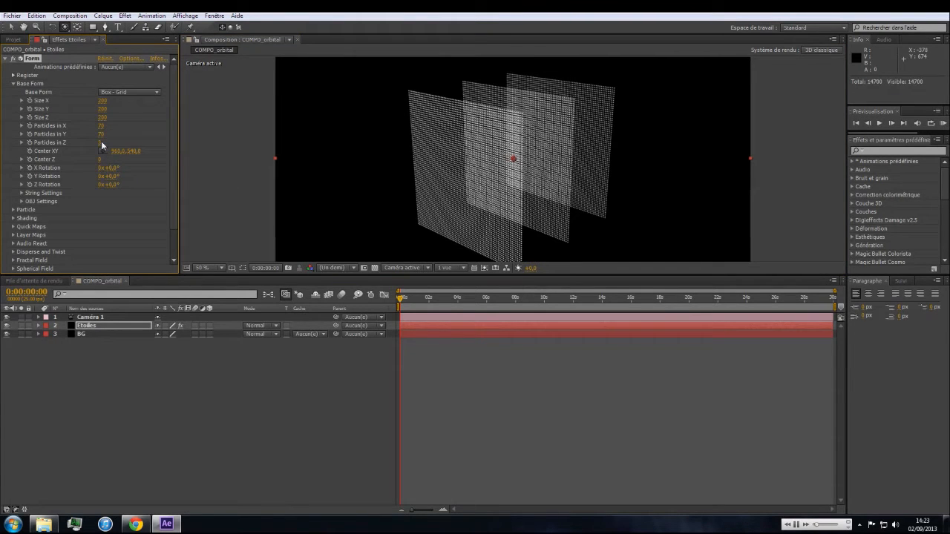
# Set the Form effect's Size X, Size Y and Size Z to 6000 each
pyautogui.click(105, 100)
pyautogui.write('600')
pyautogui.press('Tab')
pyautogui.write('6000')
pyautogui.press('Tab')
pyautogui.write('60')
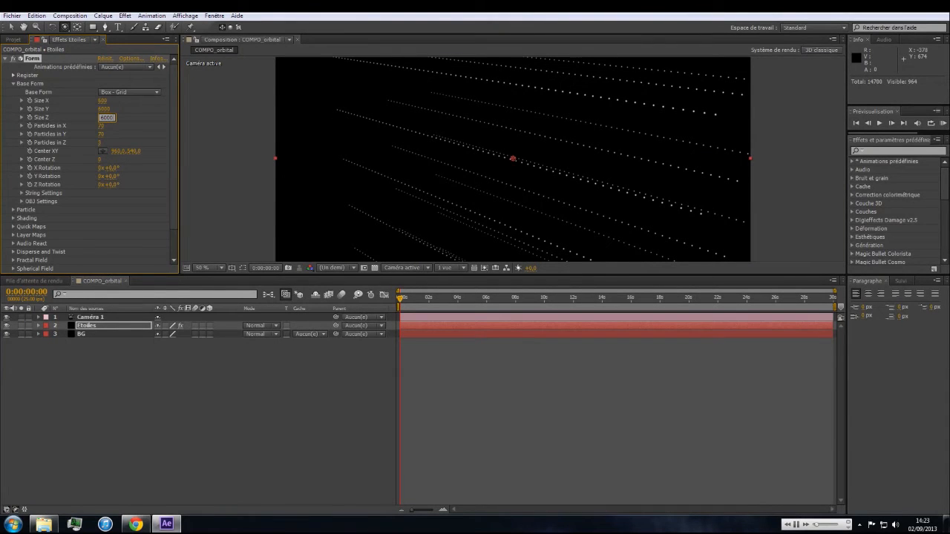
pyautogui.click(105, 101)
pyautogui.press('Return')
# Expand the properties of Camera 1 and reset its transform to return to the front view of the grid
pyautogui.click(88, 317)
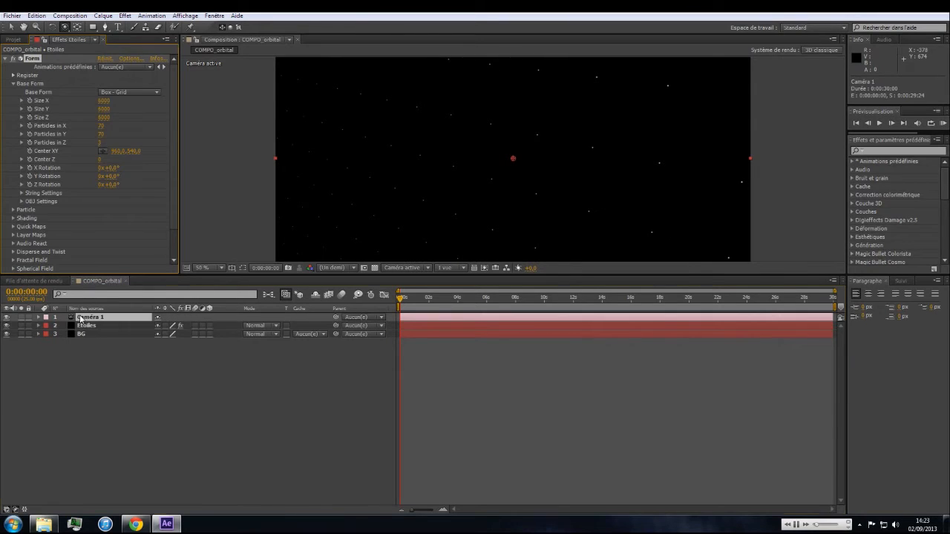
pyautogui.click(39, 318)
pyautogui.scroll(-2, 470, 199)
pyautogui.scroll(3, 599, 181)
pyautogui.scroll(-1, 591, 181)
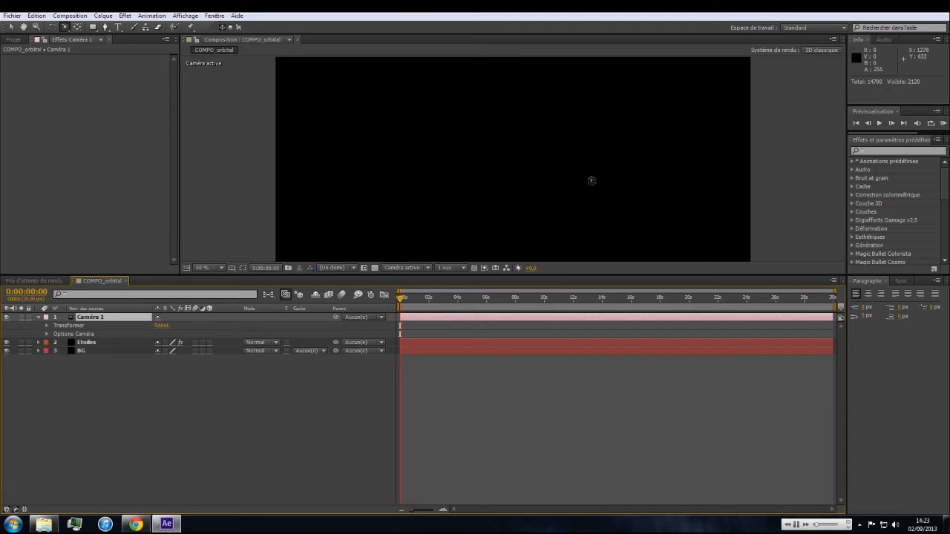
# Enlarge the composition viewer and try a slight orbit of the camera around the particle grid
pyautogui.moveTo(400, 273); pyautogui.dragTo(382, 343)
pyautogui.scroll(6, 438, 270)
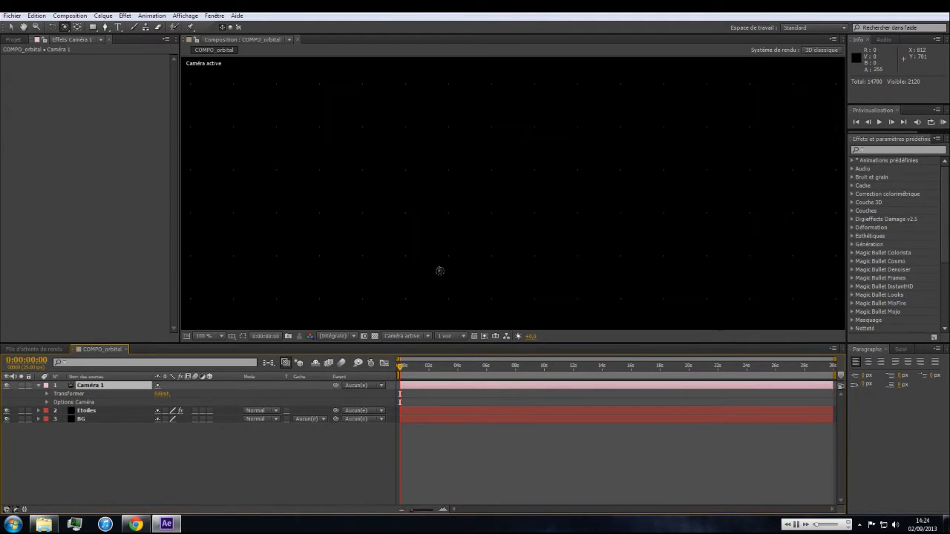
pyautogui.scroll(-3, 439, 270)
pyautogui.scroll(3, 439, 270)
pyautogui.scroll(-3, 439, 271)
pyautogui.moveTo(495, 236)
pyautogui.mouseDown()
pyautogui.moveTo(462, 253)
pyautogui.moveTo(362, 239)
pyautogui.moveTo(413, 233)
pyautogui.moveTo(475, 246)
pyautogui.moveTo(496, 233)
pyautogui.mouseUp()
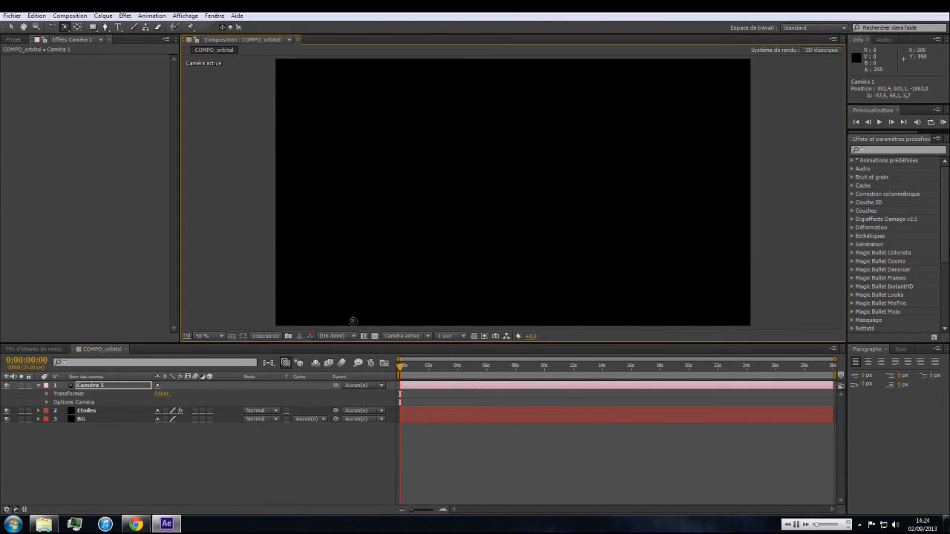
# Set Particles in X, Y and Z to 50 each in the Etoiles layer's Form effect
pyautogui.click(102, 409)
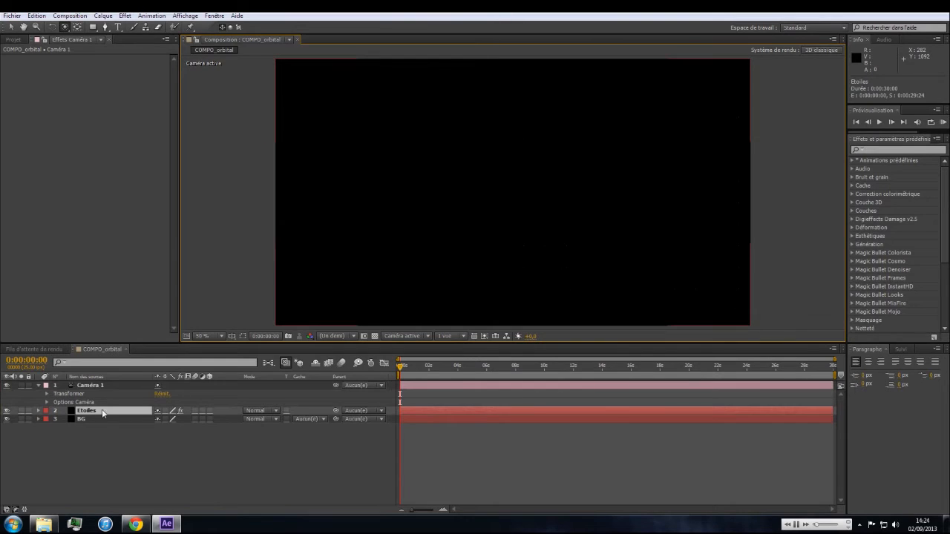
pyautogui.click(102, 126)
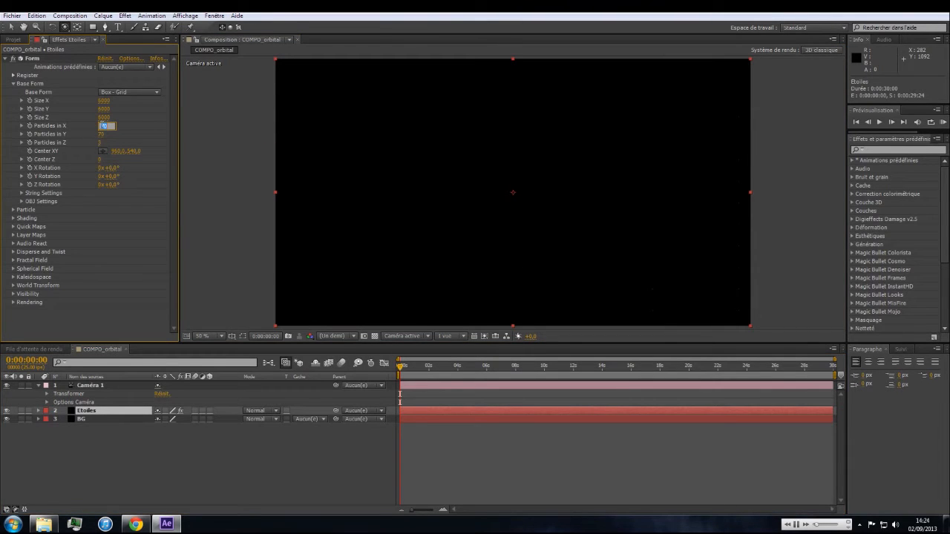
pyautogui.write('50')
pyautogui.press('Tab')
pyautogui.write('50')
pyautogui.press('Tab')
pyautogui.write('50')
pyautogui.press('Return')
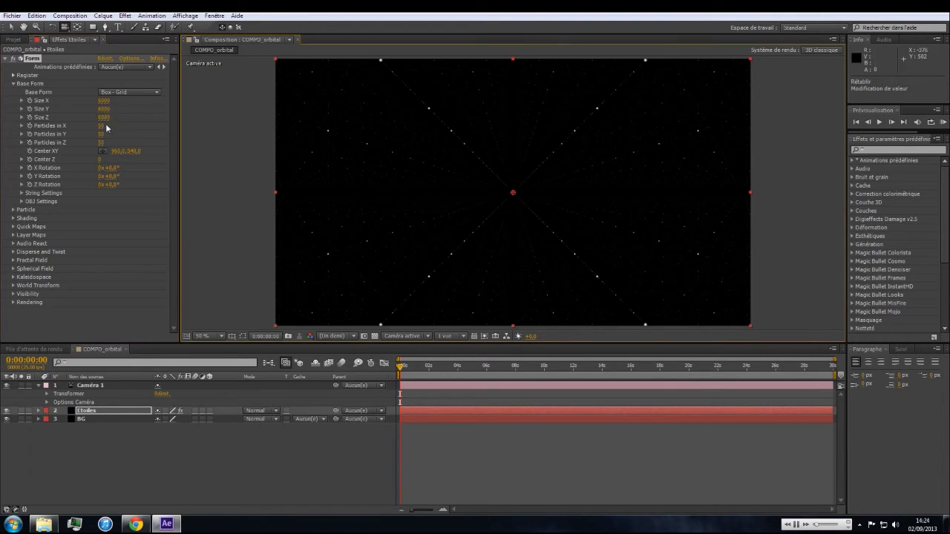
# Keep Box - Grid as the Base Form and set the form's Center Z to -1780
pyautogui.click(122, 93)
pyautogui.click(129, 102)
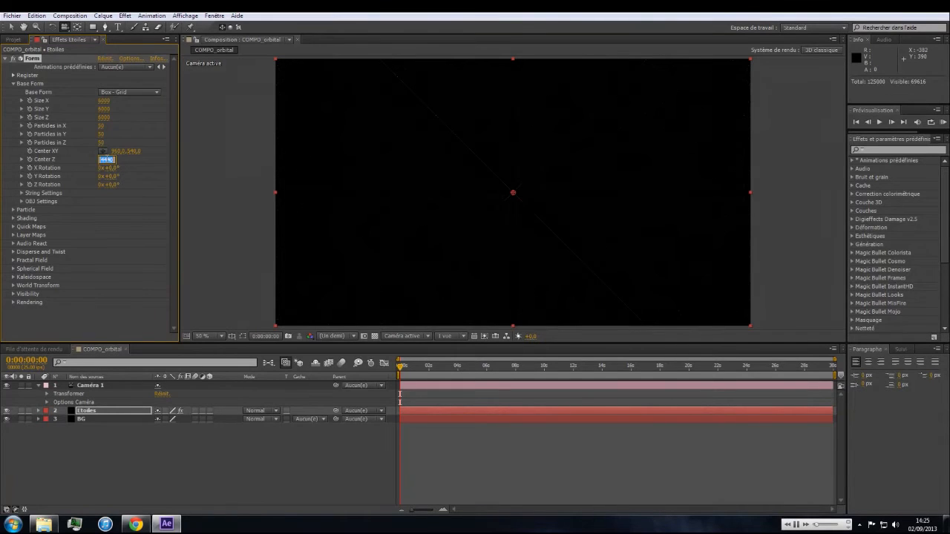
pyautogui.write('-1780')
pyautogui.press('Return')
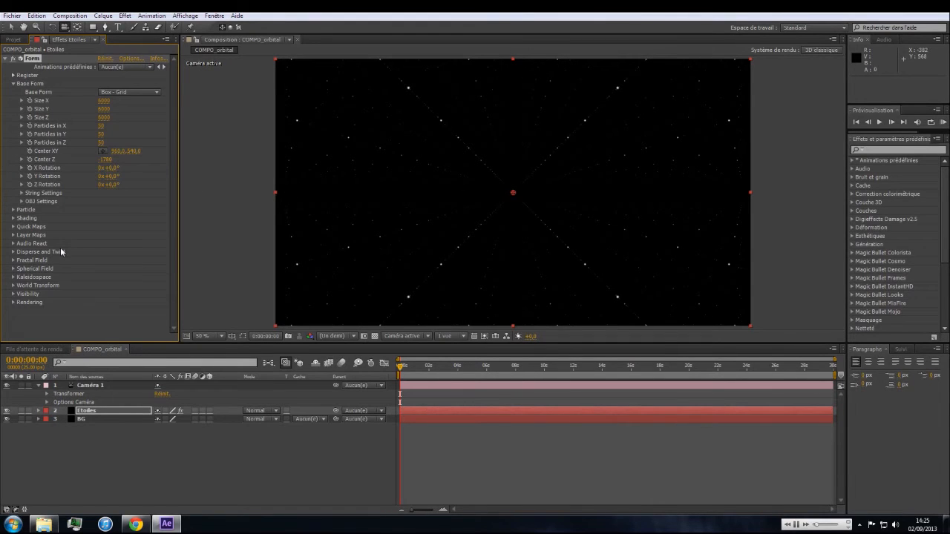
# Expand Sphere 1 of the Spherical Field, try a Strength of -19 with a larger Radius, and orbit the camera
pyautogui.click(13, 269)
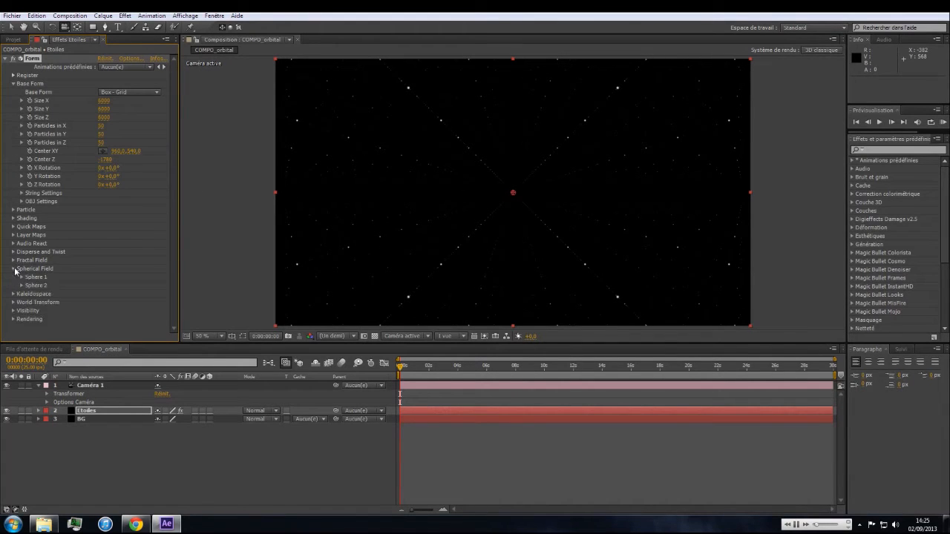
pyautogui.click(21, 278)
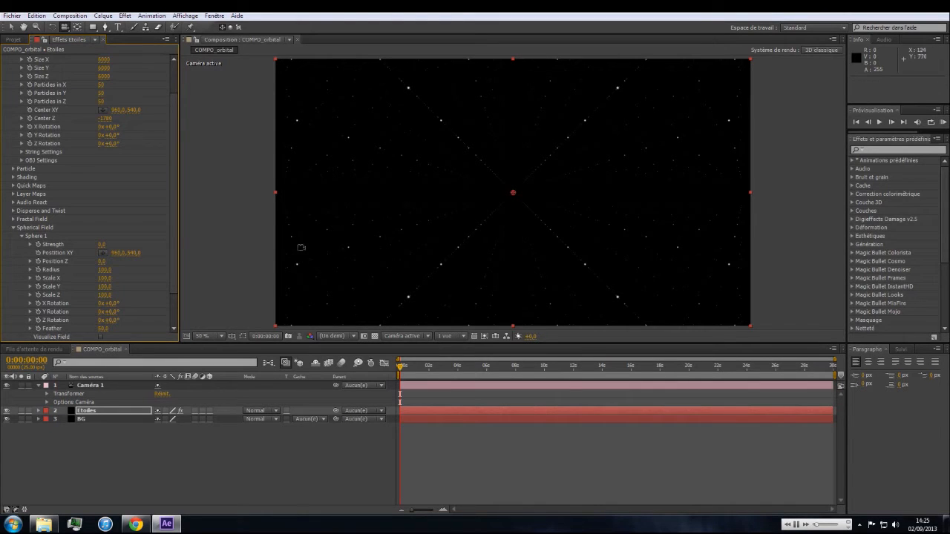
pyautogui.moveTo(102, 246); pyautogui.dragTo(113, 244)
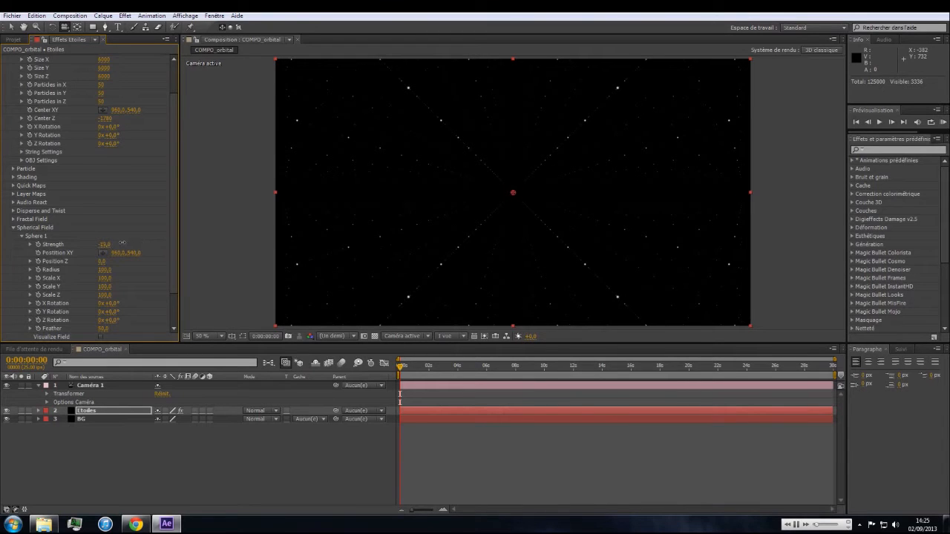
pyautogui.moveTo(106, 271); pyautogui.dragTo(210, 247)
pyautogui.moveTo(266, 234); pyautogui.dragTo(364, 225)
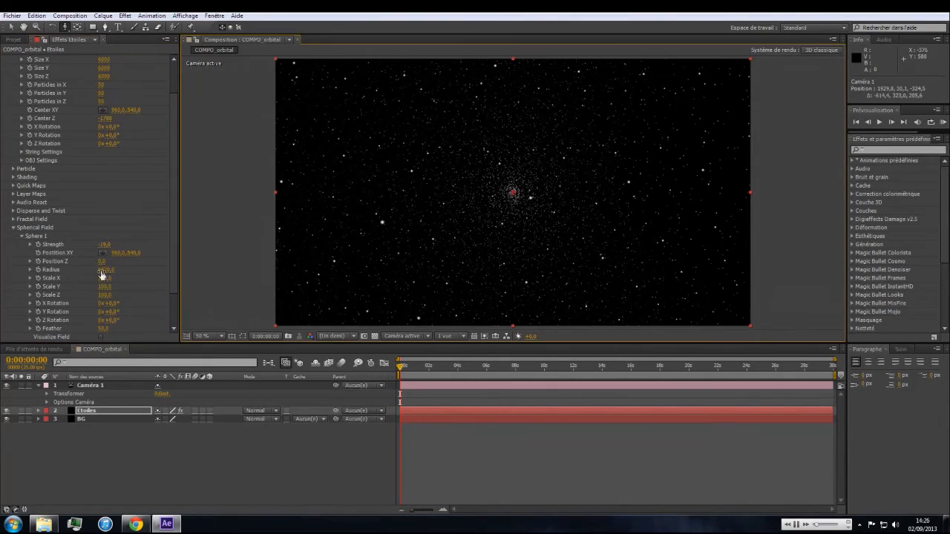
# Try a Radius of 22740 and a Strength of -31 for Sphere 1 and orbit the camera around the particles
pyautogui.moveTo(103, 270); pyautogui.dragTo(911, 299)
pyautogui.moveTo(102, 244)
pyautogui.mouseDown()
pyautogui.moveTo(112, 246)
pyautogui.moveTo(93, 246)
pyautogui.mouseUp()
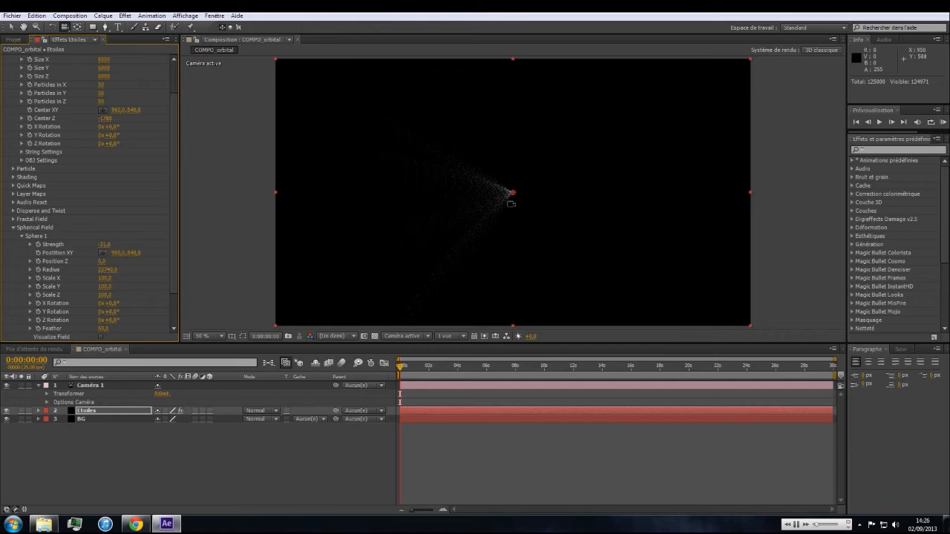
pyautogui.moveTo(511, 204)
pyautogui.mouseDown()
pyautogui.moveTo(448, 237)
pyautogui.moveTo(399, 214)
pyautogui.moveTo(475, 160)
pyautogui.moveTo(498, 167)
pyautogui.moveTo(503, 193)
pyautogui.mouseUp()
pyautogui.scroll(2, 500, 196)
pyautogui.scroll(-2, 496, 198)
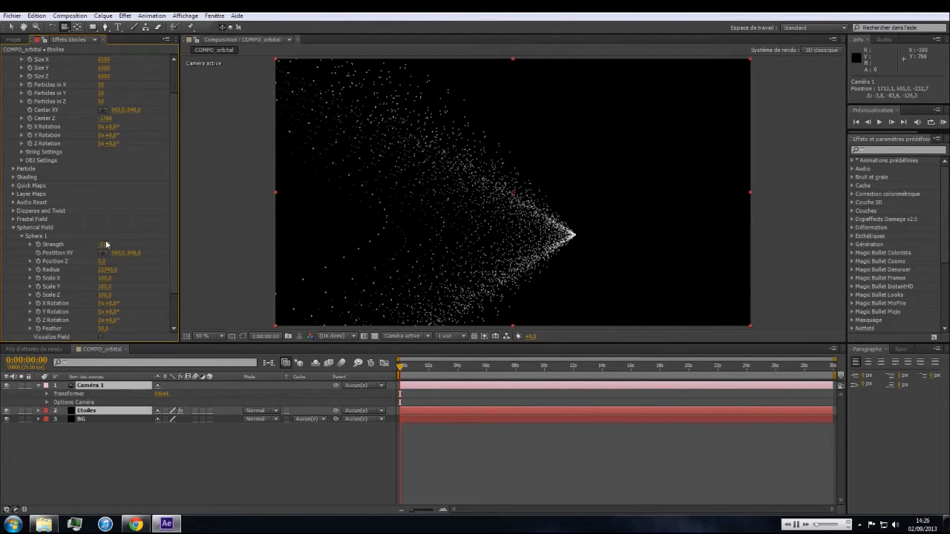
# Set the Strength of Sphere 1 to 49 and undo the trial camera orbit
pyautogui.click(107, 246)
pyautogui.write('99')
pyautogui.press('Return')
pyautogui.press(',')
pyautogui.press(',')
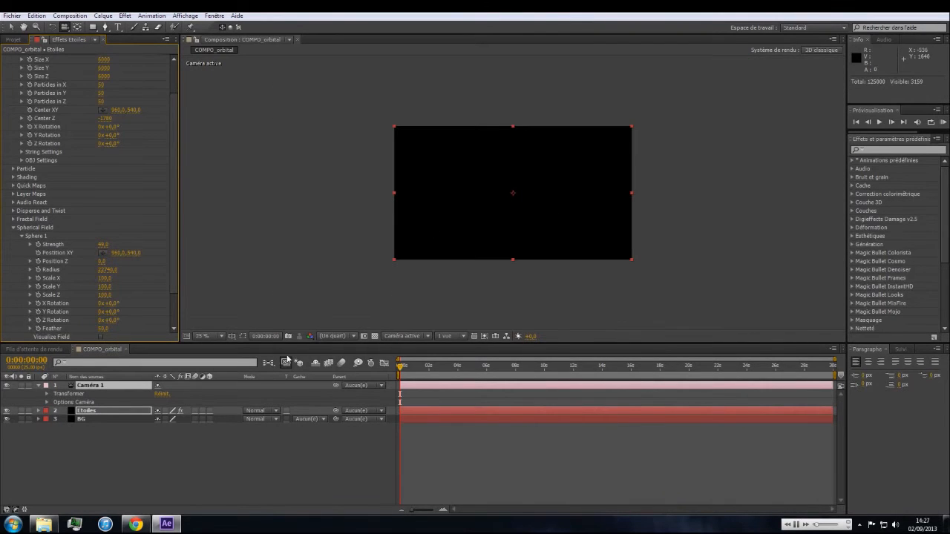
pyautogui.press('.')
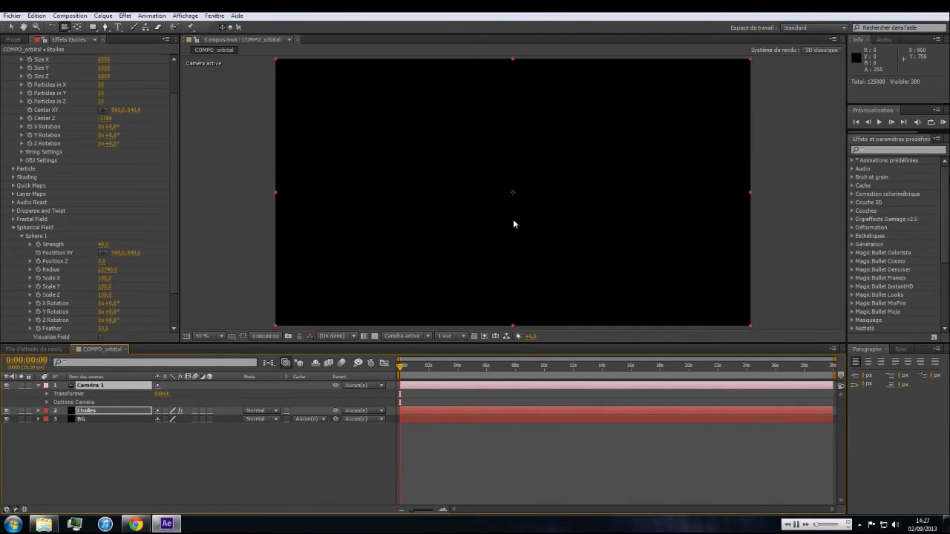
pyautogui.moveTo(513, 219); pyautogui.dragTo(465, 242)
pyautogui.hotkey('ctrl', 'z')
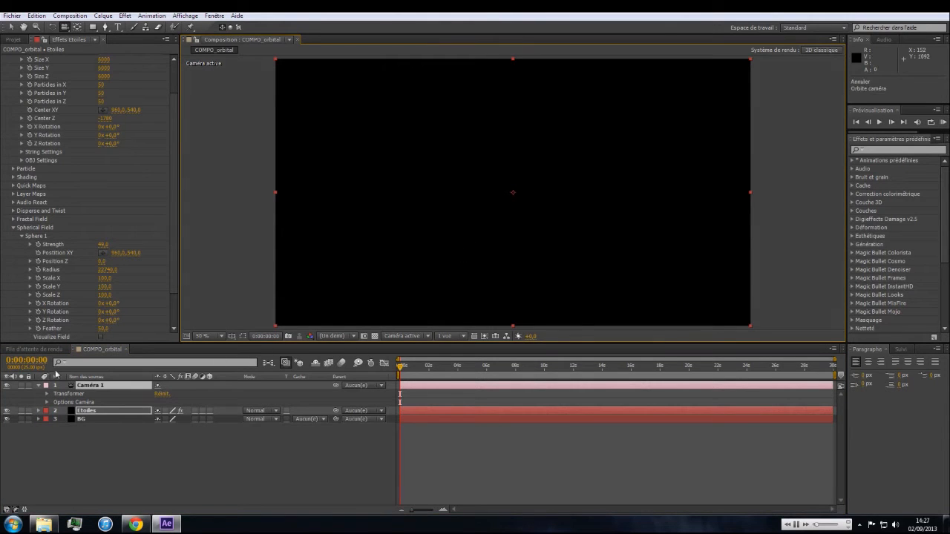
# Set Sphere 1's Radius to 3930 and Position Z to -1700, checking the particles with a trial camera orbit
pyautogui.click(105, 269)
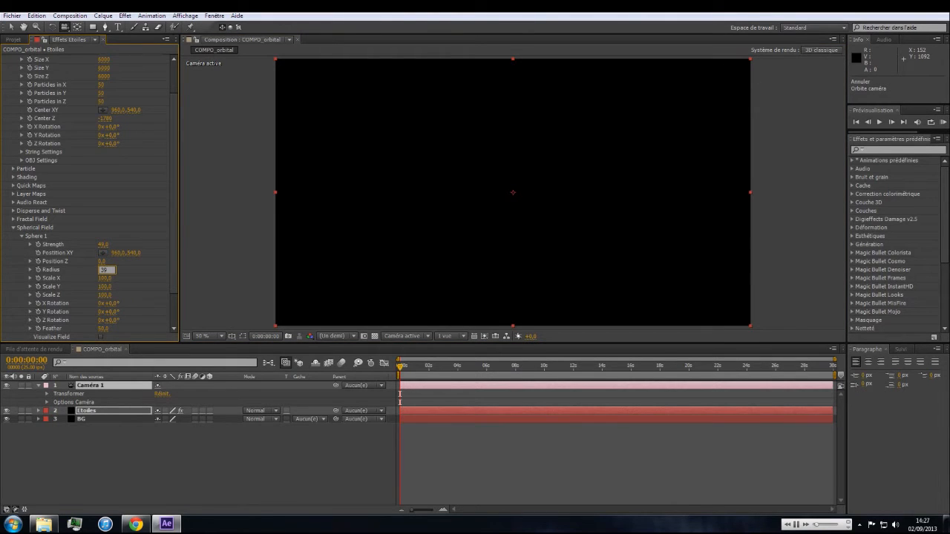
pyautogui.write('3930')
pyautogui.press('Return')
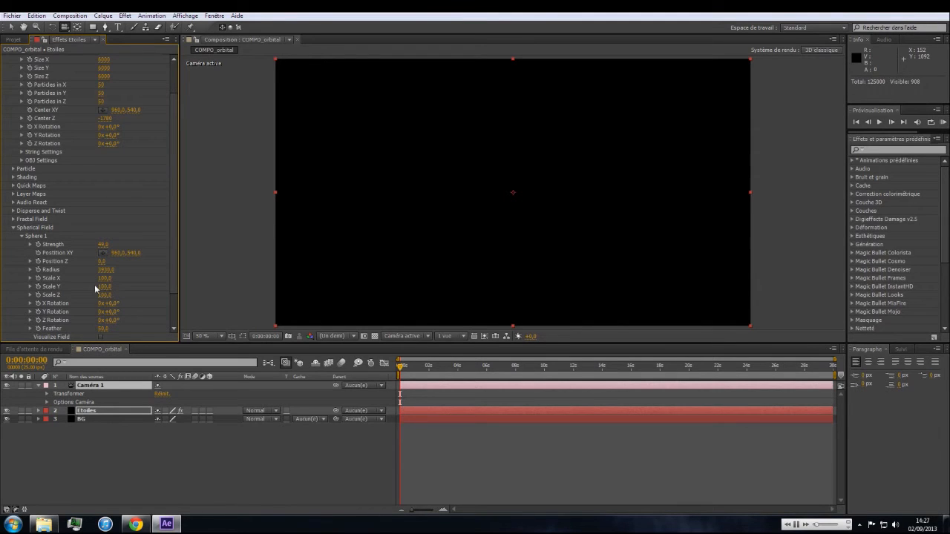
pyautogui.click(102, 261)
pyautogui.write('-1700')
pyautogui.press('Return')
pyautogui.moveTo(535, 232); pyautogui.dragTo(514, 236)
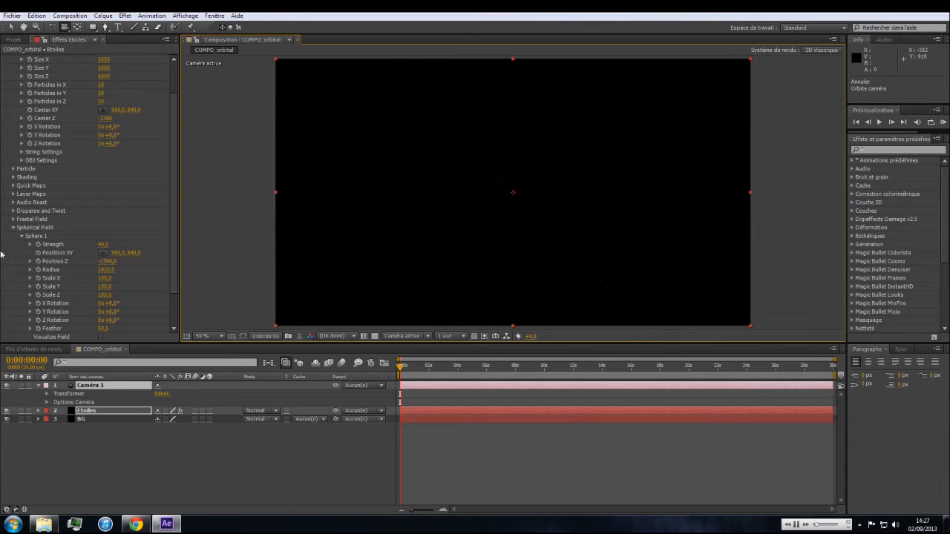
# Keep Sphere as the Particle Type and set Sphere Feather to 100 and Size Random to 10
pyautogui.click(13, 168)
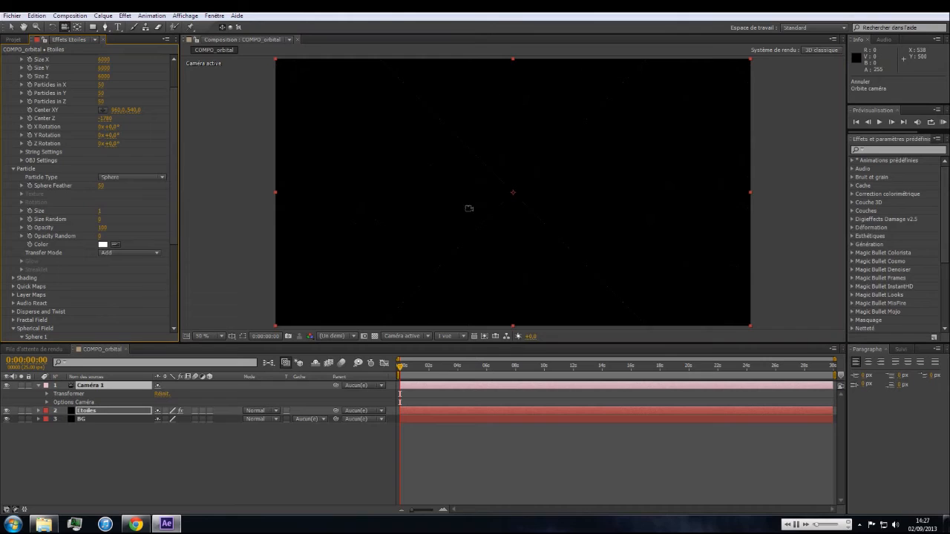
pyautogui.click(130, 178)
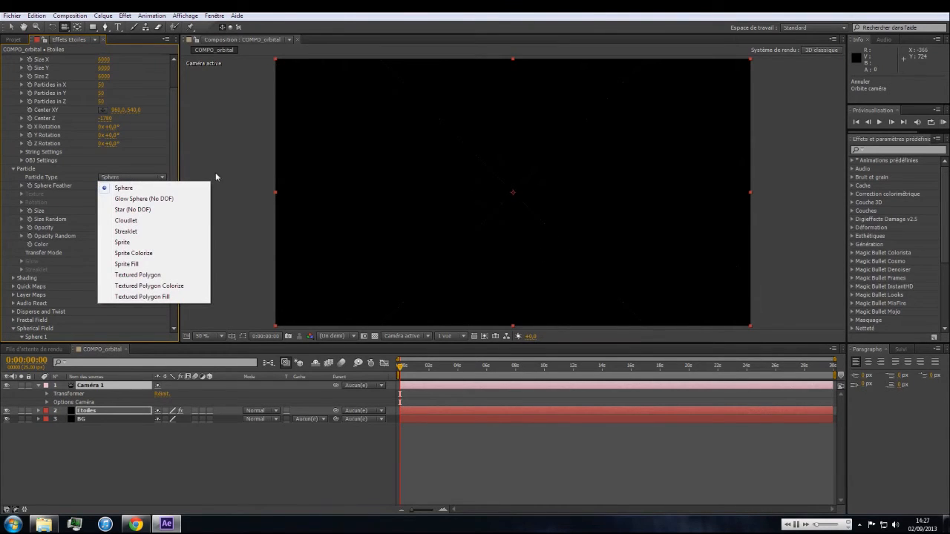
pyautogui.click(153, 164)
pyautogui.click(131, 179)
pyautogui.click(120, 177)
pyautogui.moveTo(100, 186); pyautogui.dragTo(255, 189)
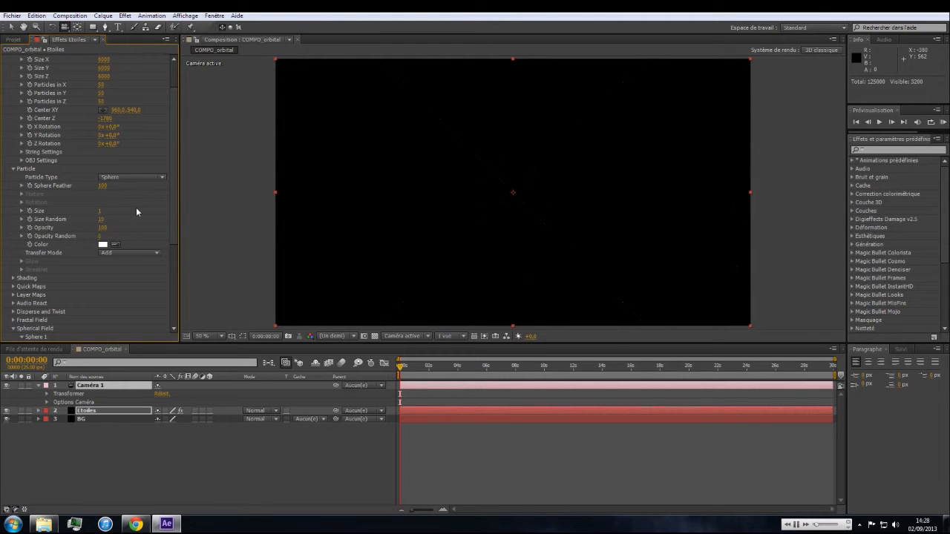
# Expand the Disperse and Twist and Fractal Field settings of the Form effect
pyautogui.scroll(-1, 136, 212)
pyautogui.scroll(-2, 136, 212)
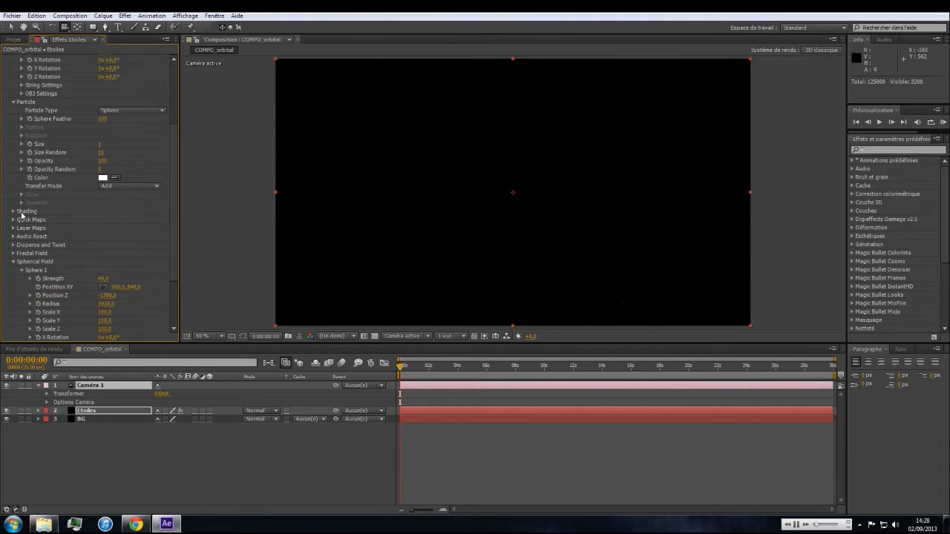
pyautogui.click(13, 245)
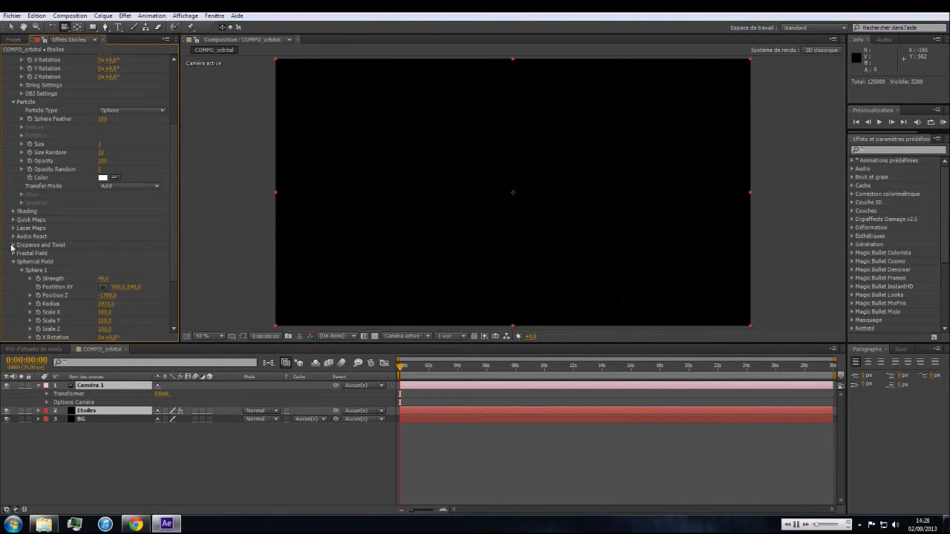
pyautogui.click(13, 245)
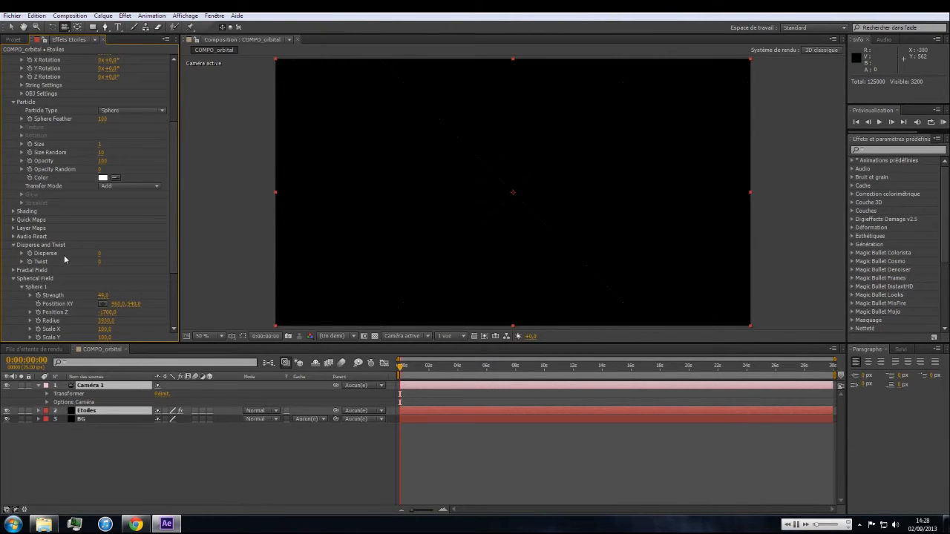
pyautogui.click(15, 270)
pyautogui.scroll(-5, 52, 196)
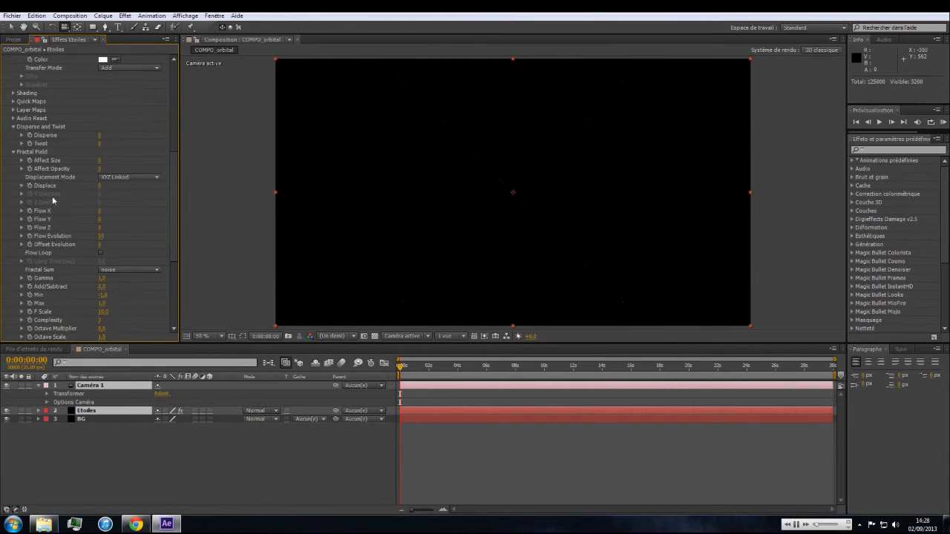
# Set Disperse to 150 and the Fractal Field's Affect Size to 8
pyautogui.moveTo(99, 135); pyautogui.dragTo(157, 135)
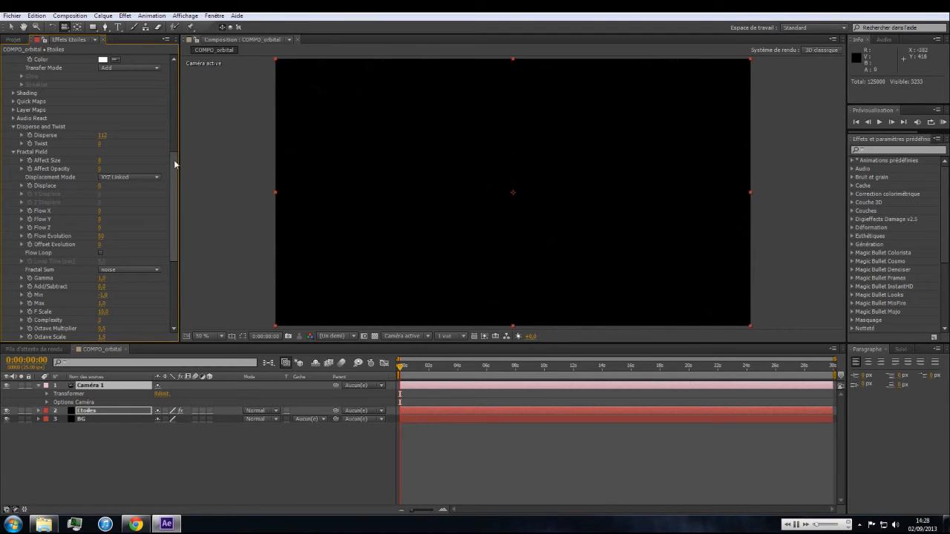
pyautogui.click(103, 135)
pyautogui.write('150')
pyautogui.press('Return')
pyautogui.click(101, 161)
pyautogui.write('8')
pyautogui.press('Return')
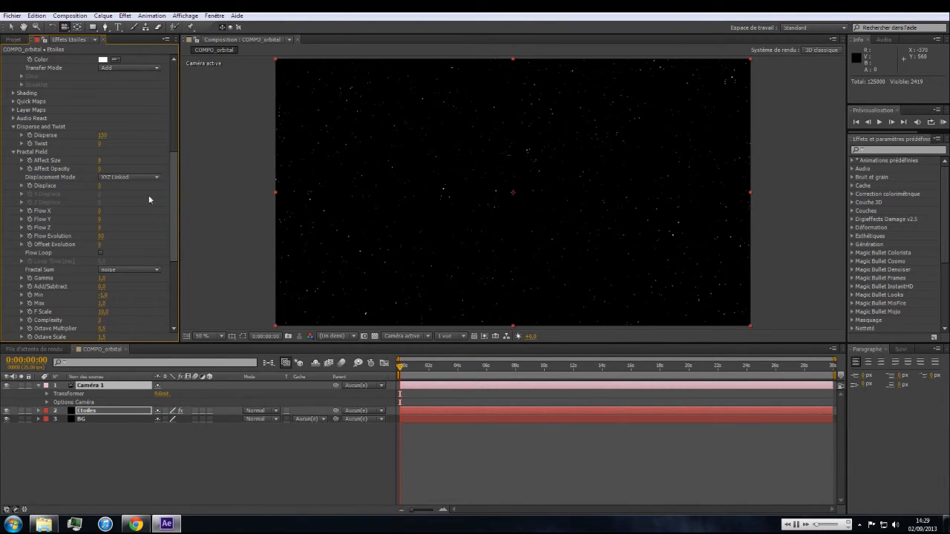
# Try an Affect Size of 27 for the stars and set it back to 8
pyautogui.moveTo(139, 159); pyautogui.dragTo(192, 158)
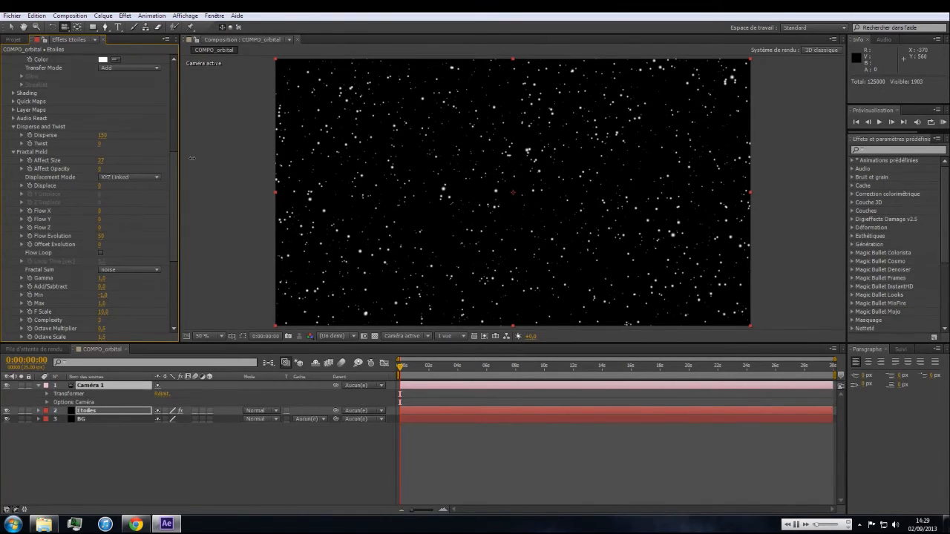
pyautogui.click(106, 161)
pyautogui.write('0')
pyautogui.press('Return')
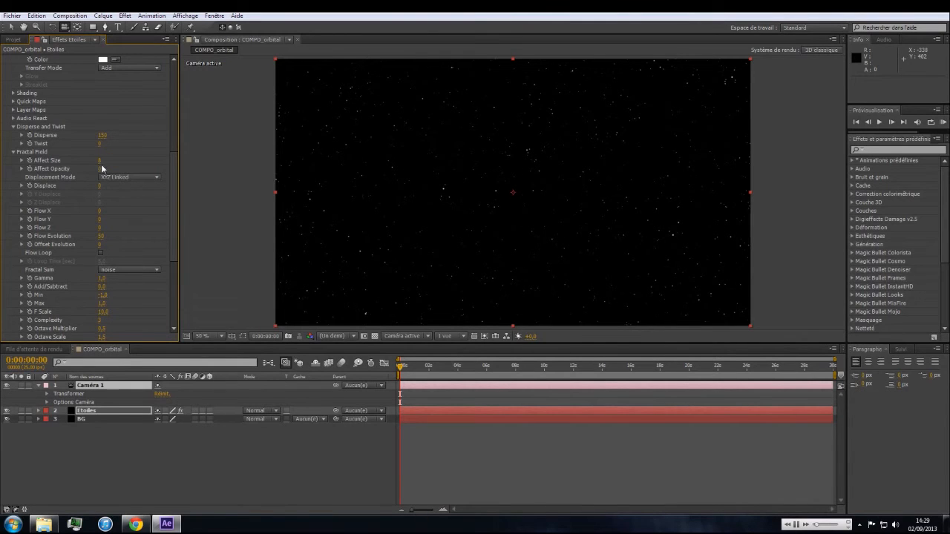
# Adjust the Fractal Field's Affect Opacity and set Displace to about 120
pyautogui.click(100, 168)
pyautogui.press('Return')
pyautogui.moveTo(99, 186); pyautogui.dragTo(115, 187)
pyautogui.click(102, 186)
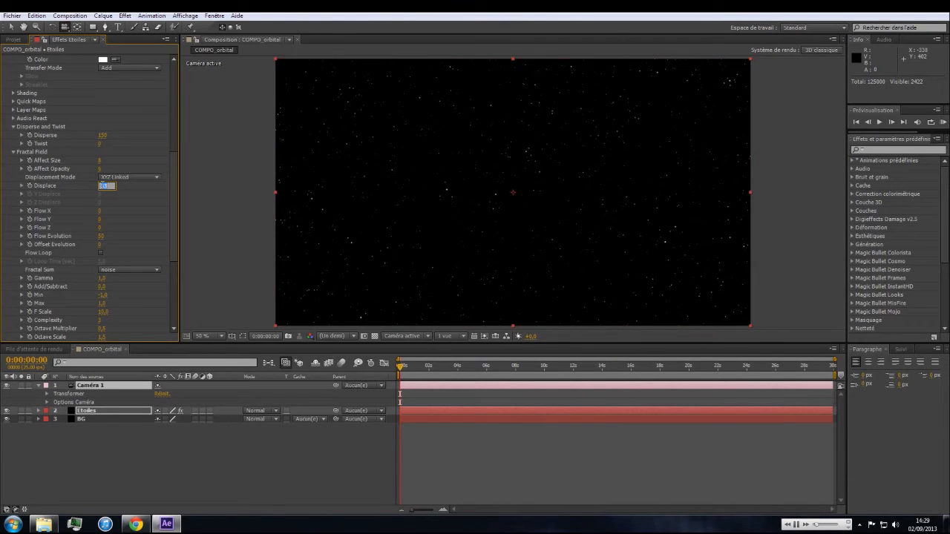
pyautogui.write('150')
pyautogui.press('Return')
# Try a Flow Evolution of 0, restore it to 50 and preview the star movement
pyautogui.click(102, 236)
pyautogui.write('0')
pyautogui.press('Return')
pyautogui.click(100, 236)
pyautogui.write('50')
pyautogui.press('Return')
pyautogui.press('KP_0')
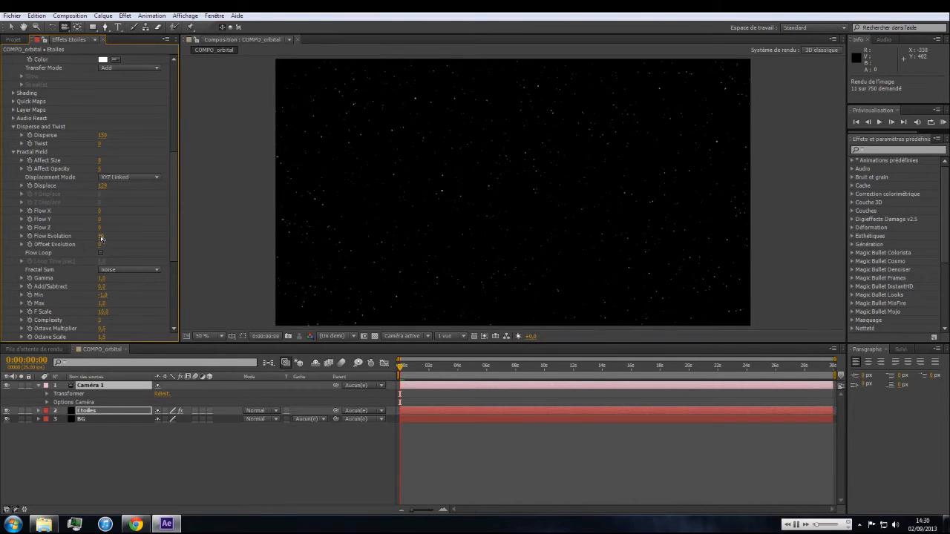
pyautogui.press('space')
# Set the Fractal Field's Flow Evolution to 0 and inspect the stars at 100 % zoom
pyautogui.click(100, 236)
pyautogui.write('0')
pyautogui.press('Return')
pyautogui.press('space')
pyautogui.scroll(1, 558, 210)
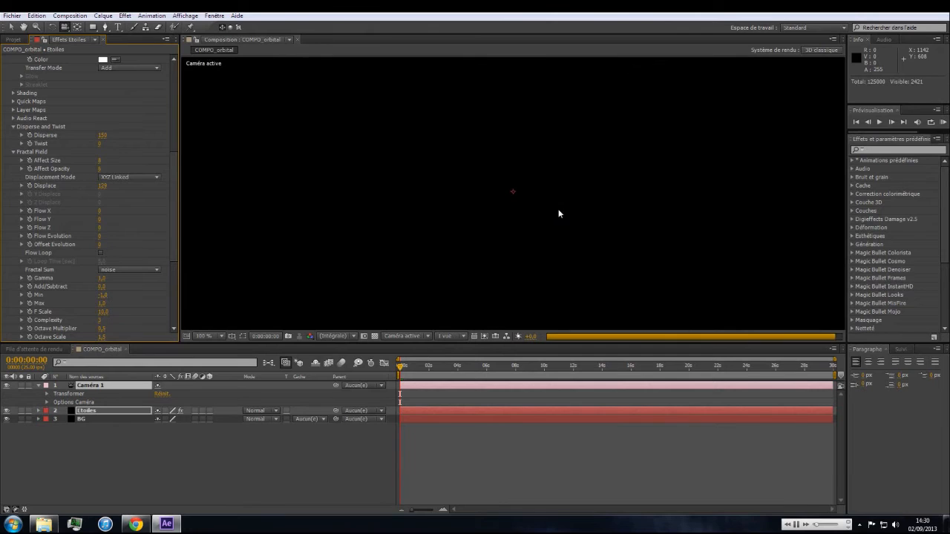
# Import all six images from the ELEMENT_Zestock folder, from the clouds aerial view through Terre
pyautogui.scroll(-1, 478, 235)
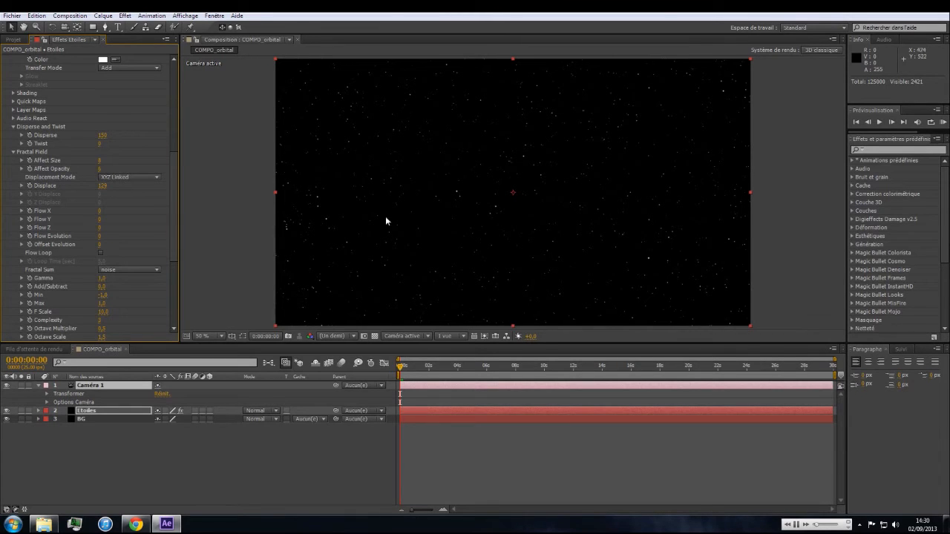
pyautogui.click(12, 39)
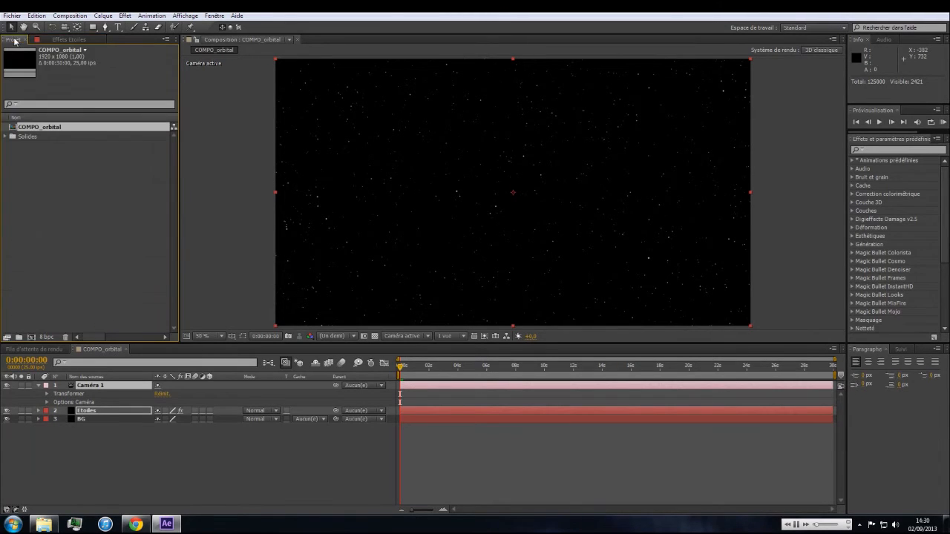
pyautogui.doubleClick(40, 169)
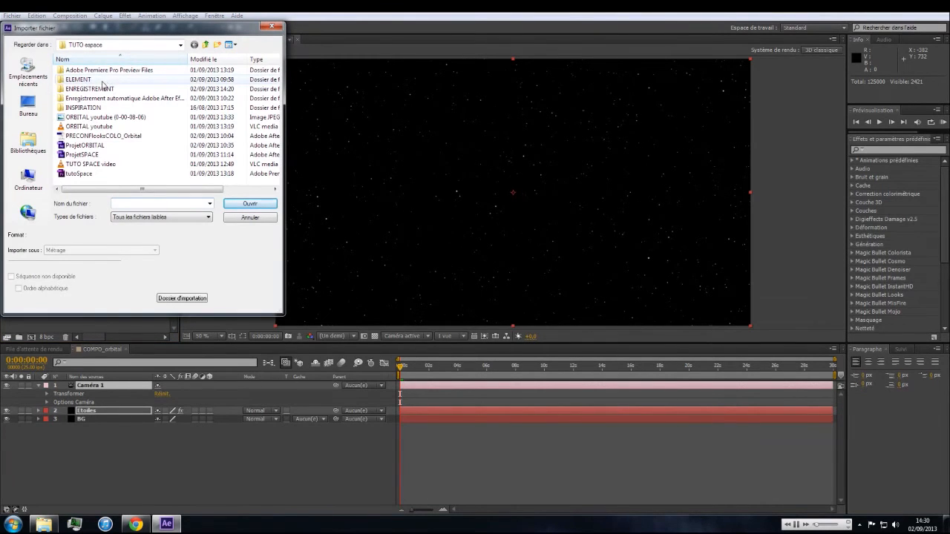
pyautogui.doubleClick(82, 80)
pyautogui.doubleClick(132, 80)
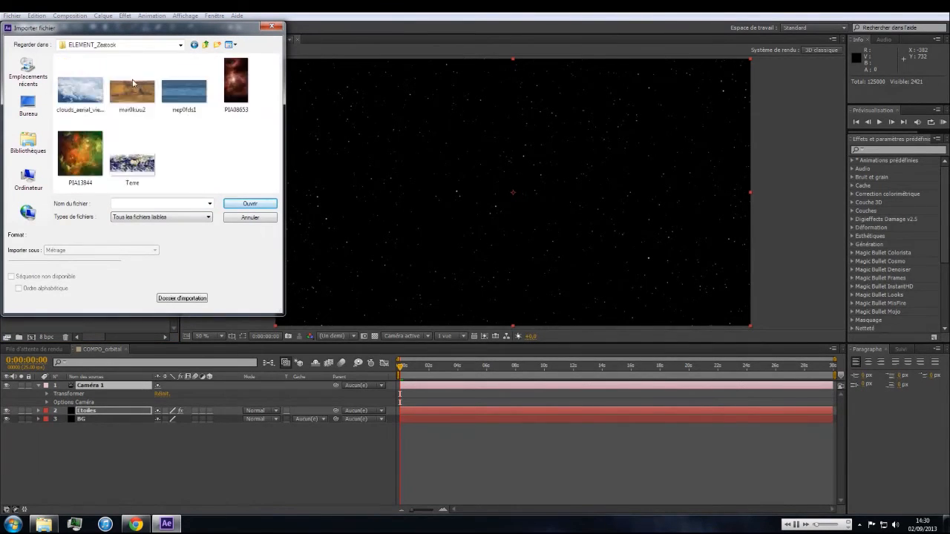
pyautogui.click(90, 100)
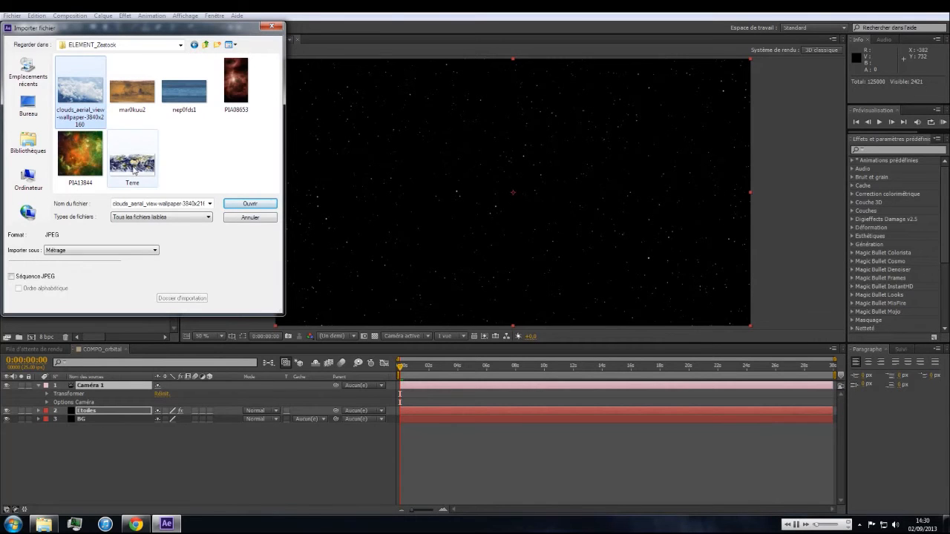
pyautogui.keyDown('shift'); pyautogui.click(128, 153); pyautogui.keyUp('shift')
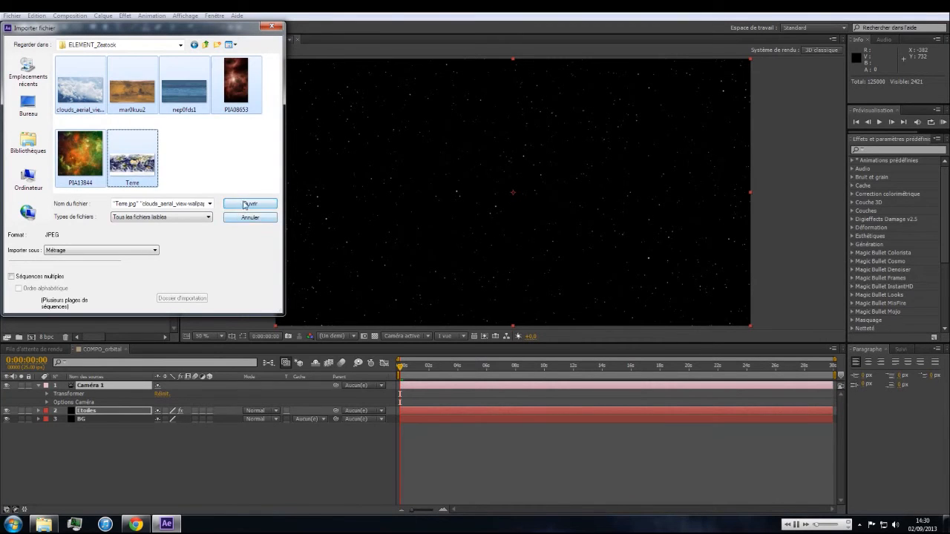
pyautogui.click(245, 204)
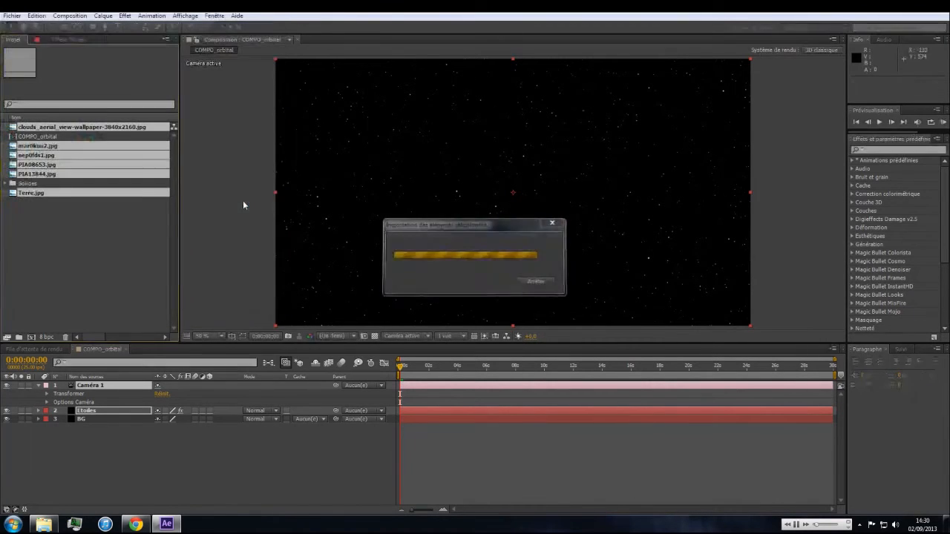
# Group the imported images in a new project folder named Elements and expand it
pyautogui.click(20, 338)
pyautogui.write('Elements')
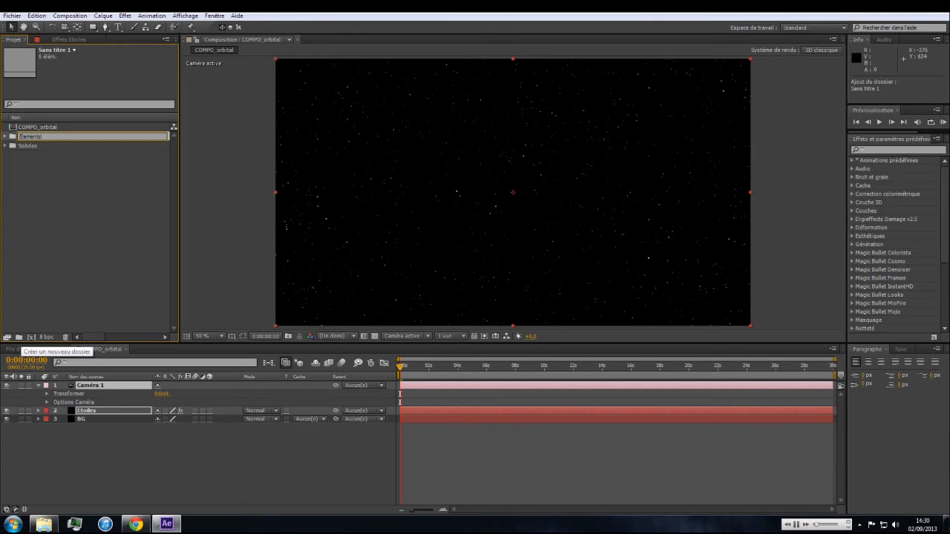
pyautogui.press('Return')
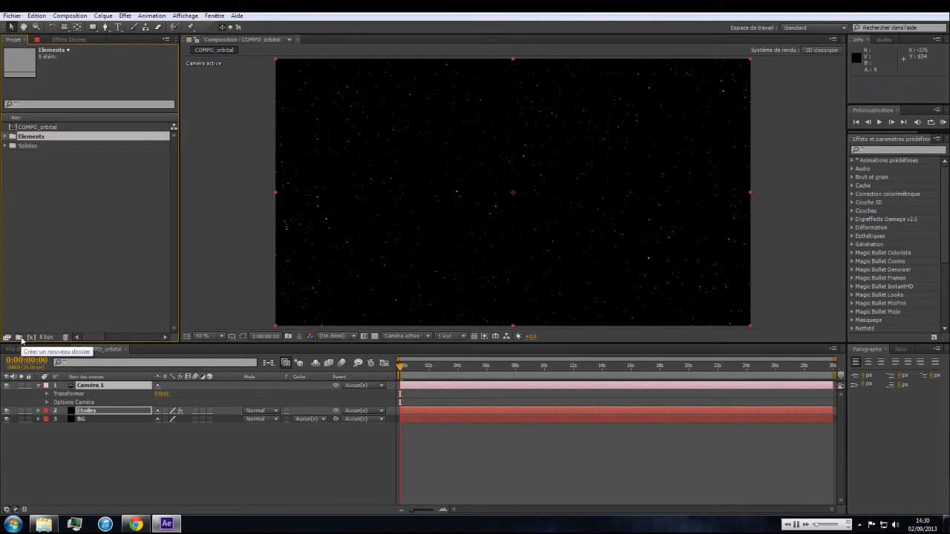
pyautogui.click(5, 136)
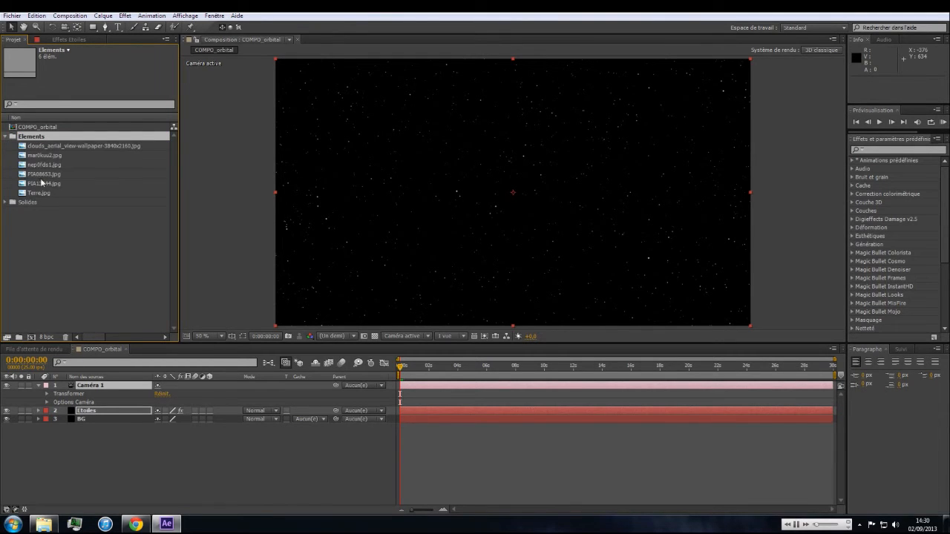
pyautogui.click(62, 211)
# Examine the nebula images PIA08653.jpg and PIA13844.jpg in the footage viewer
pyautogui.click(43, 174)
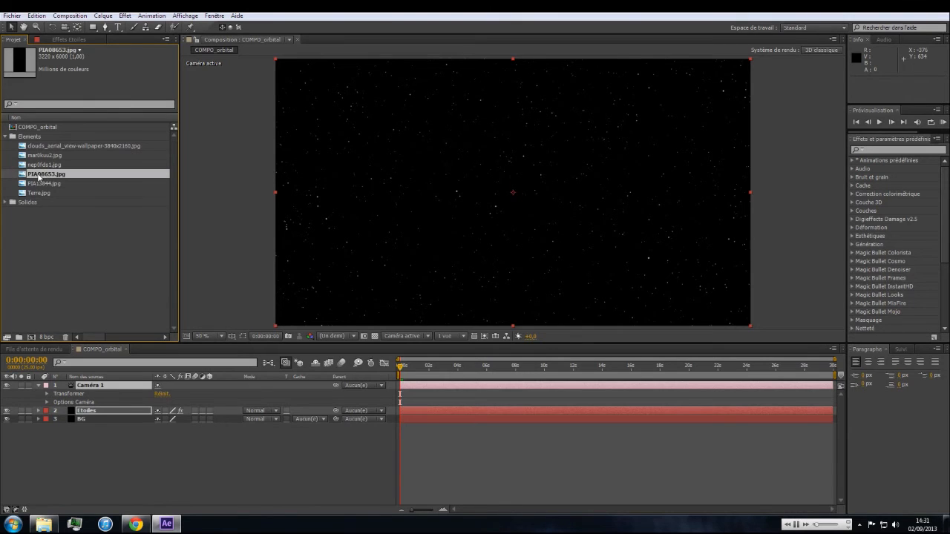
pyautogui.doubleClick(39, 175)
pyautogui.scroll(-2, 452, 201)
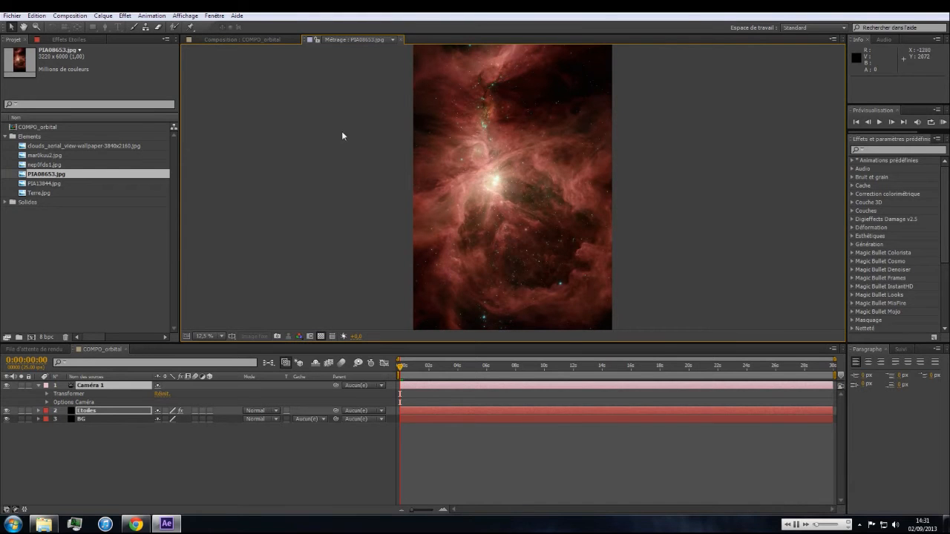
pyautogui.scroll(4, 438, 164)
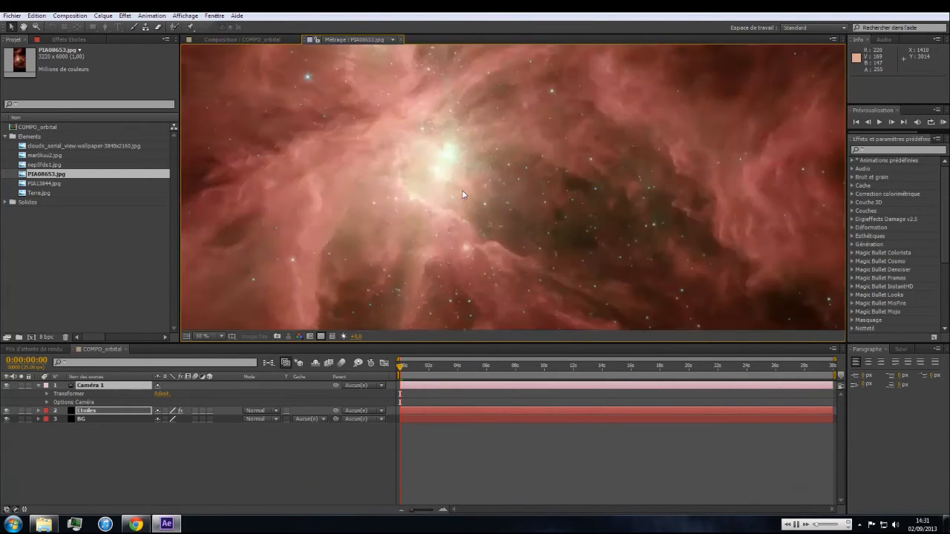
pyautogui.scroll(-4, 462, 195)
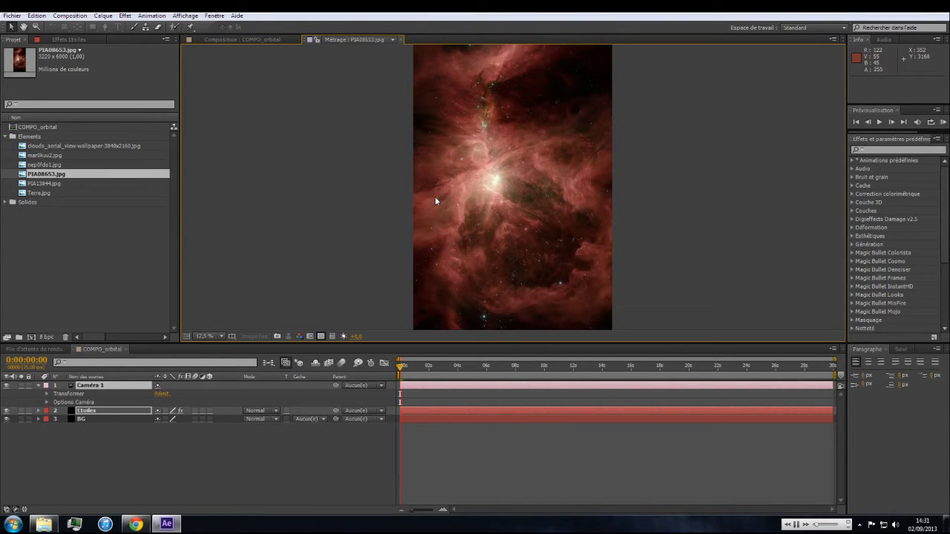
pyautogui.doubleClick(29, 184)
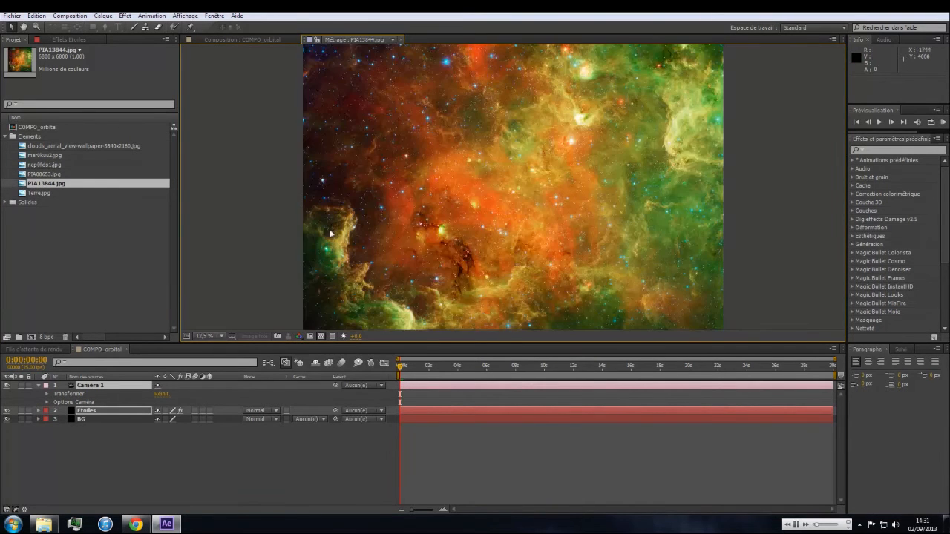
pyautogui.scroll(-1, 455, 218)
pyautogui.scroll(2, 455, 218)
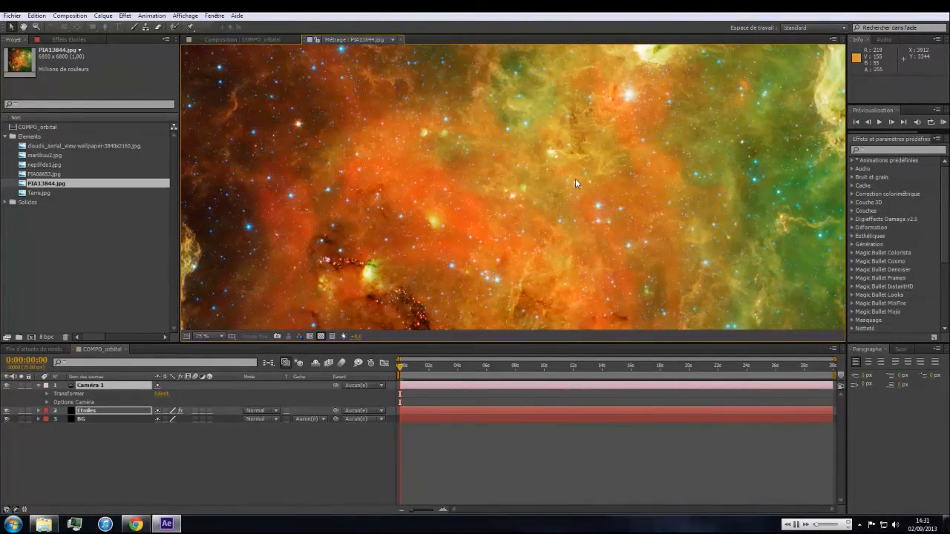
# Place PIA08653.jpg and PIA13844.jpg directly above the Etoiles layer and set both to the Addition blending mode
pyautogui.click(40, 175)
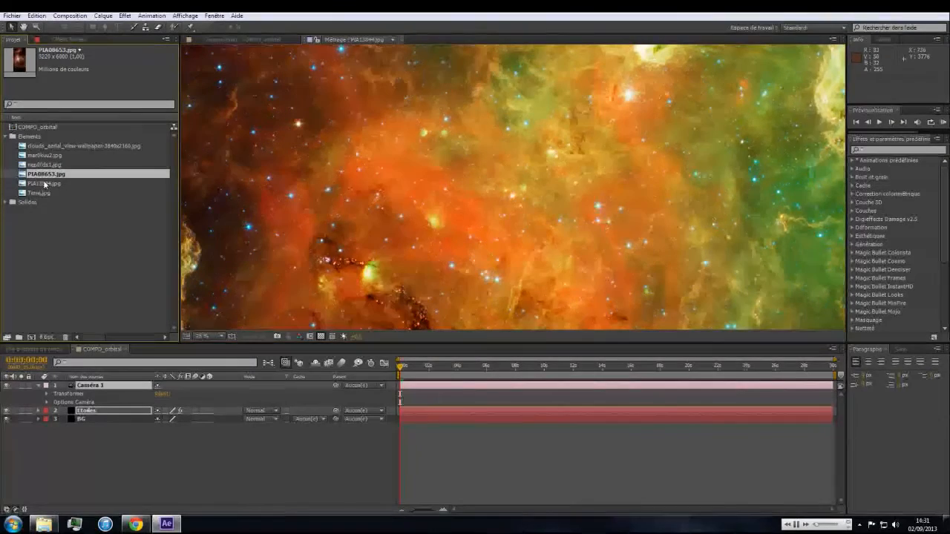
pyautogui.keyDown('shift'); pyautogui.click(46, 184); pyautogui.keyUp('shift')
pyautogui.moveTo(47, 186); pyautogui.dragTo(89, 408)
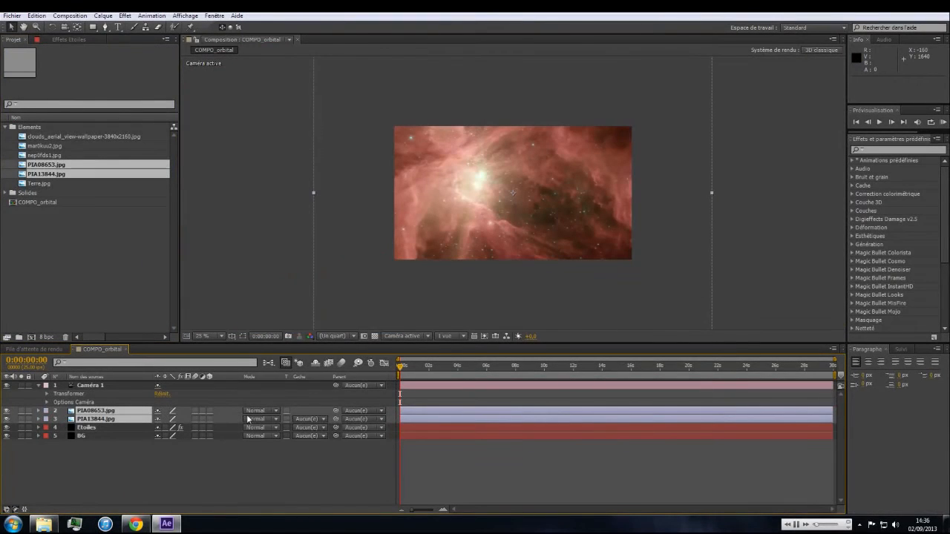
pyautogui.click(248, 419)
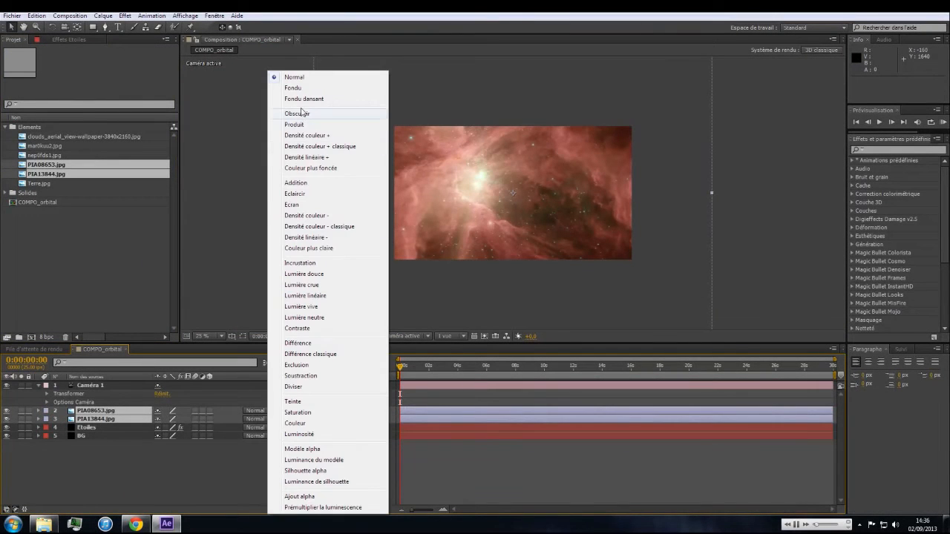
pyautogui.click(315, 183)
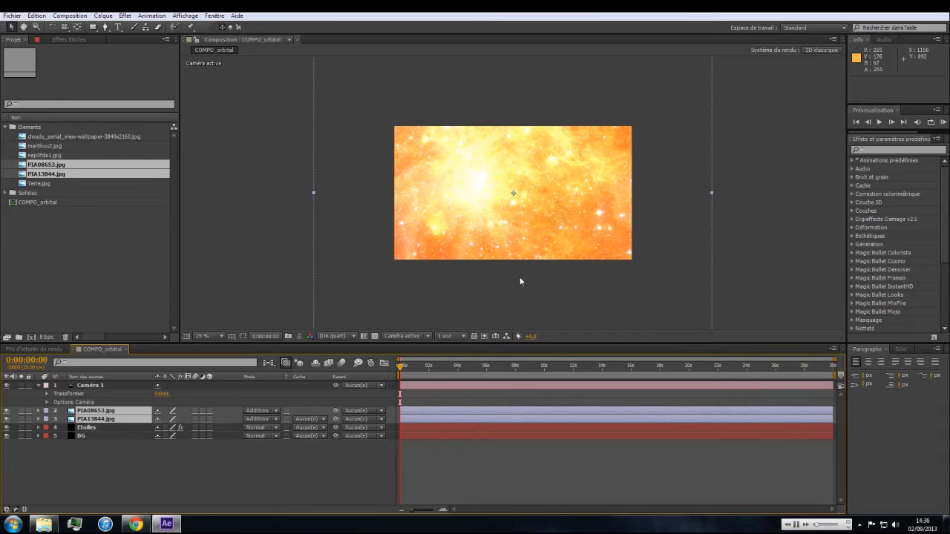
# Make both nebula layers 3D and enable their motion blur
pyautogui.moveTo(209, 410); pyautogui.dragTo(195, 420)
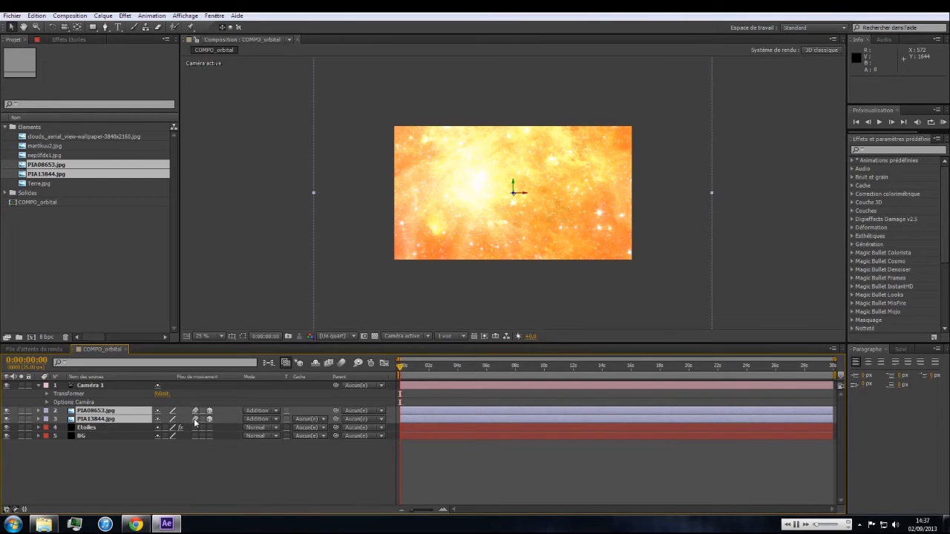
pyautogui.click(194, 470)
pyautogui.scroll(1, 626, 231)
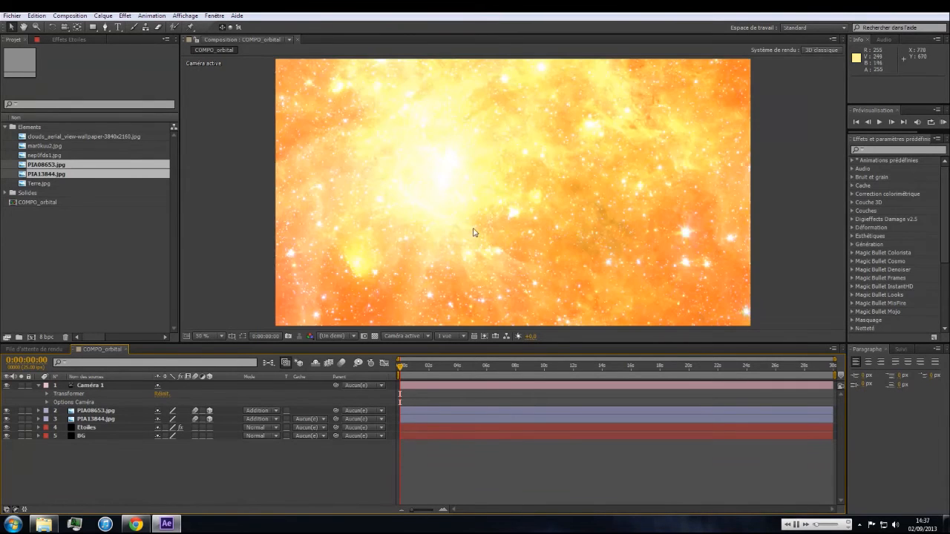
pyautogui.scroll(-1, 476, 234)
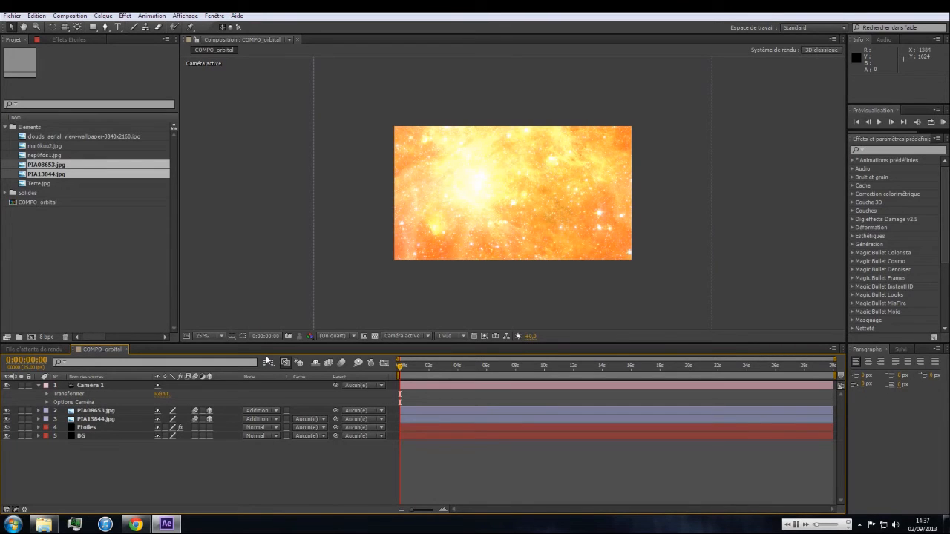
# Check PIA13844.jpg on its own, then solo PIA08653.jpg and reveal its position, scale and rotation properties
pyautogui.click(104, 411)
pyautogui.click(21, 419)
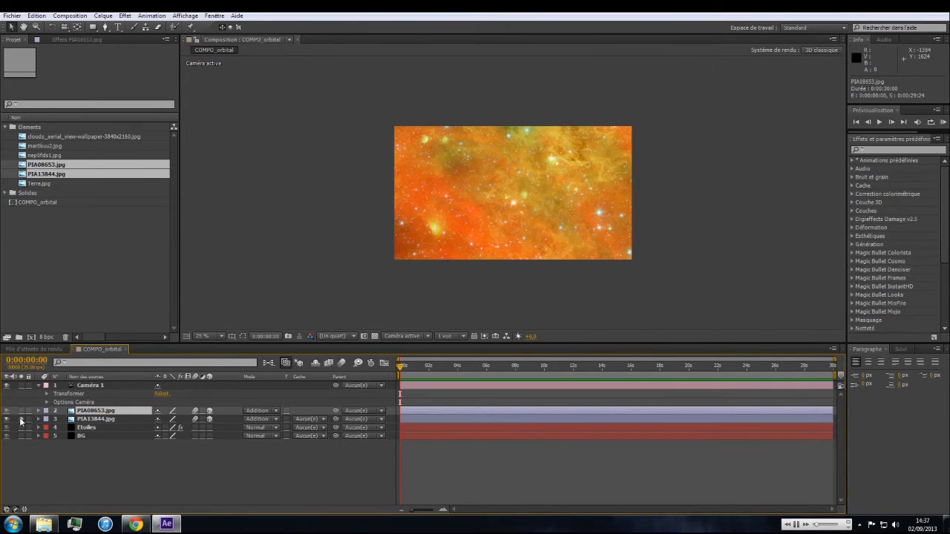
pyautogui.click(21, 419)
pyautogui.click(21, 411)
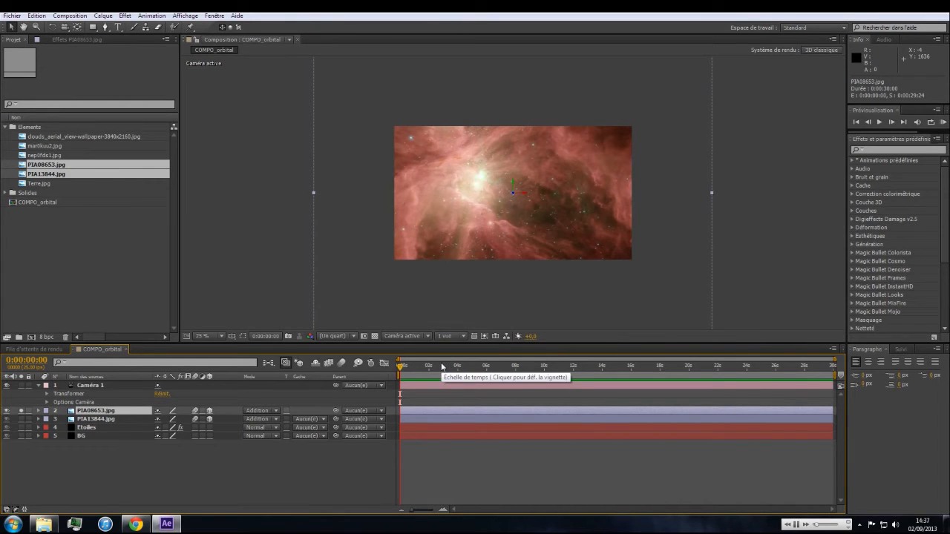
pyautogui.press('p')
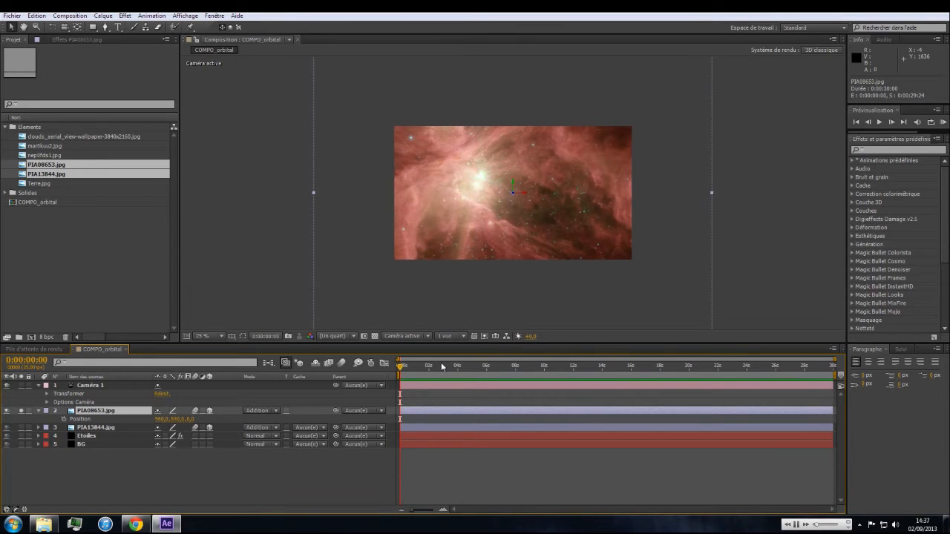
pyautogui.hotkey('shift', 's')
pyautogui.hotkey('shift', 'r')
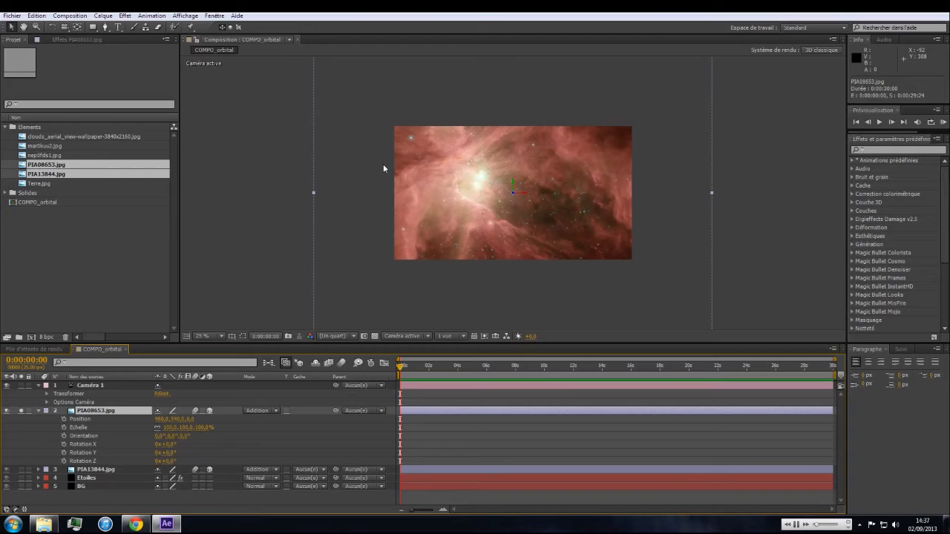
# Set the X position of the PIA08653.jpg layer to 31593
pyautogui.click(161, 420)
pyautogui.write('31593')
pyautogui.press('Return')
pyautogui.scroll(-1, 711, 192)
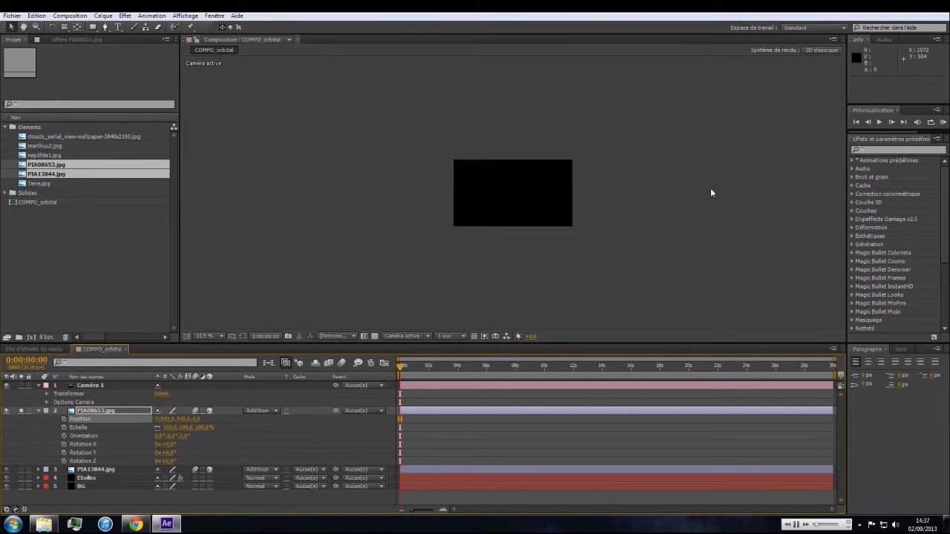
pyautogui.scroll(-3, 708, 188)
pyautogui.scroll(5, 539, 208)
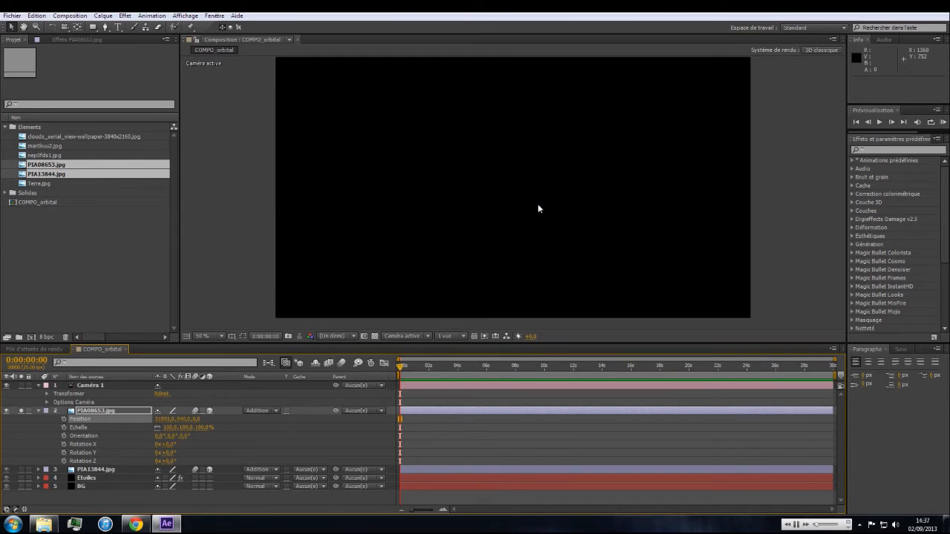
# Set the Z position of the PIA08653.jpg layer to 38528 and its Y position to -3384
pyautogui.click(200, 418)
pyautogui.press('Return')
pyautogui.scroll(-3, 676, 186)
pyautogui.scroll(2, 676, 186)
pyautogui.scroll(1, 574, 216)
pyautogui.click(186, 418)
pyautogui.write('-3384')
pyautogui.press('Return')
# Unlink the scale proportions of PIA08653.jpg and set its scale to 1500, 507 and 517 %
pyautogui.click(170, 428)
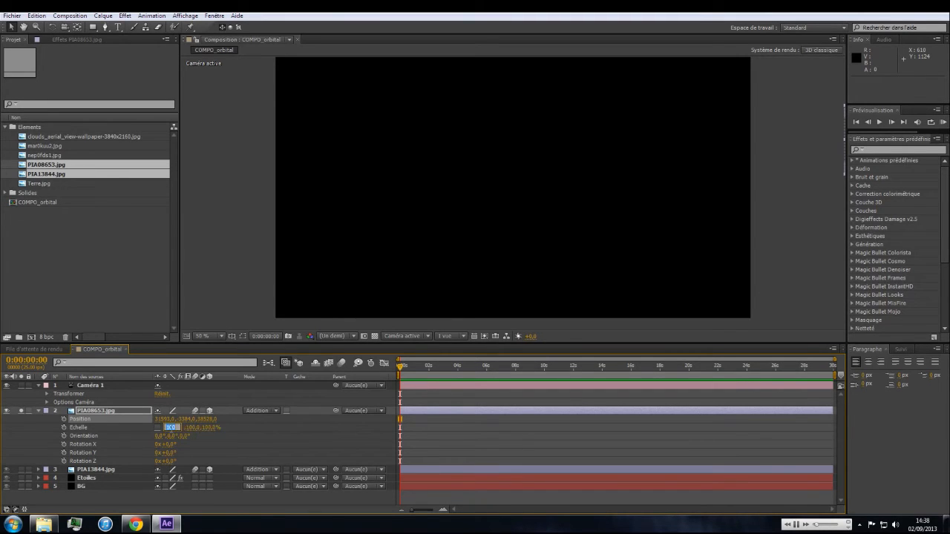
pyautogui.write('1500')
pyautogui.press('Tab')
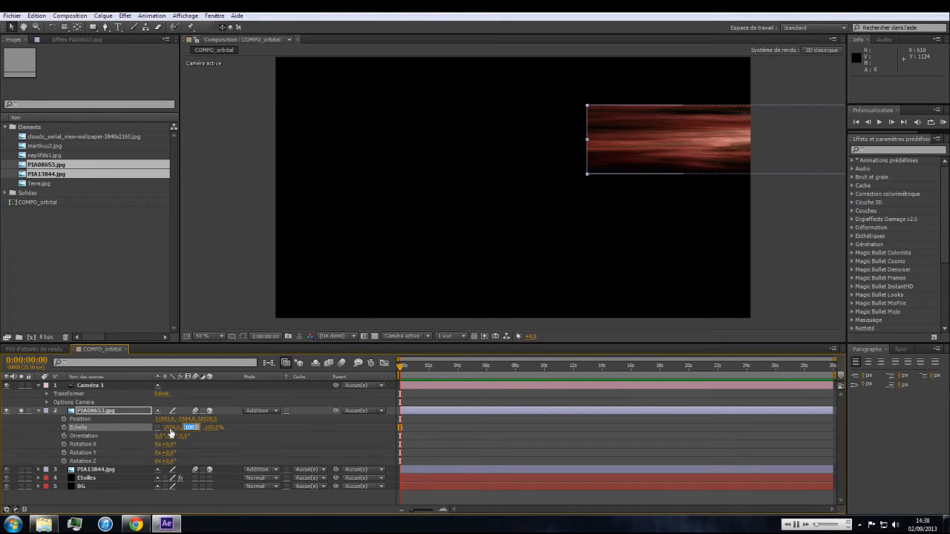
pyautogui.write('507')
pyautogui.press('Tab')
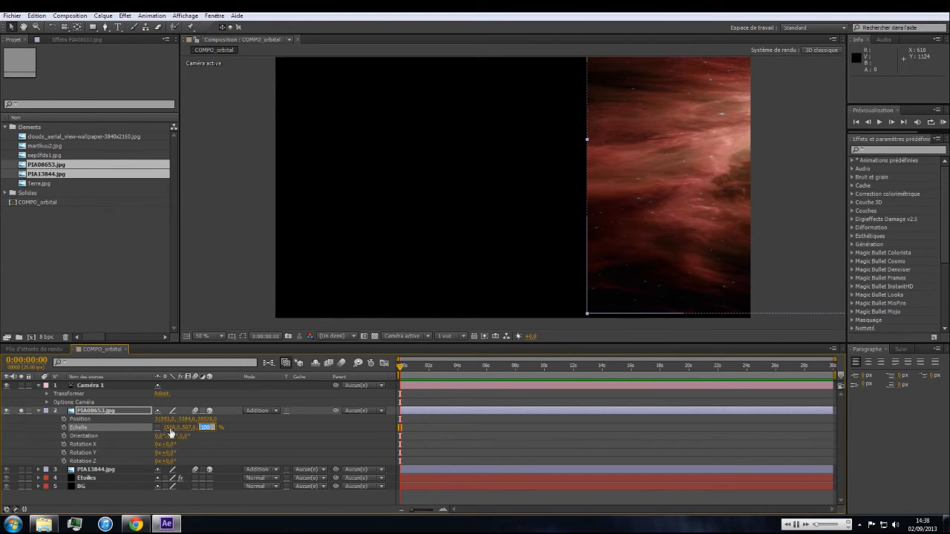
pyautogui.write('517,')
pyautogui.press('Return')
pyautogui.scroll(-1, 764, 188)
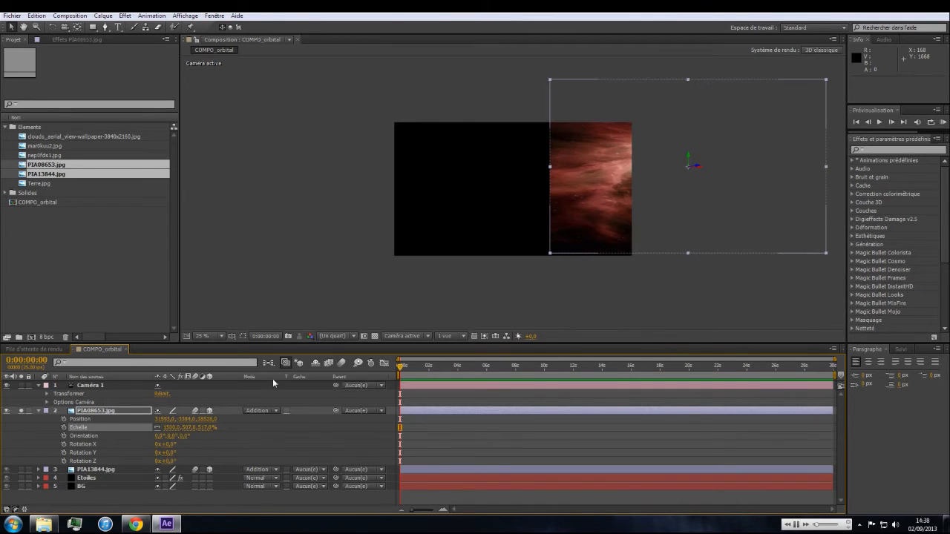
# Set the Y orientation of the PIA08653.jpg layer to 42° and inspect the tilted nebula
pyautogui.click(158, 437)
pyautogui.write('45')
pyautogui.press('Return')
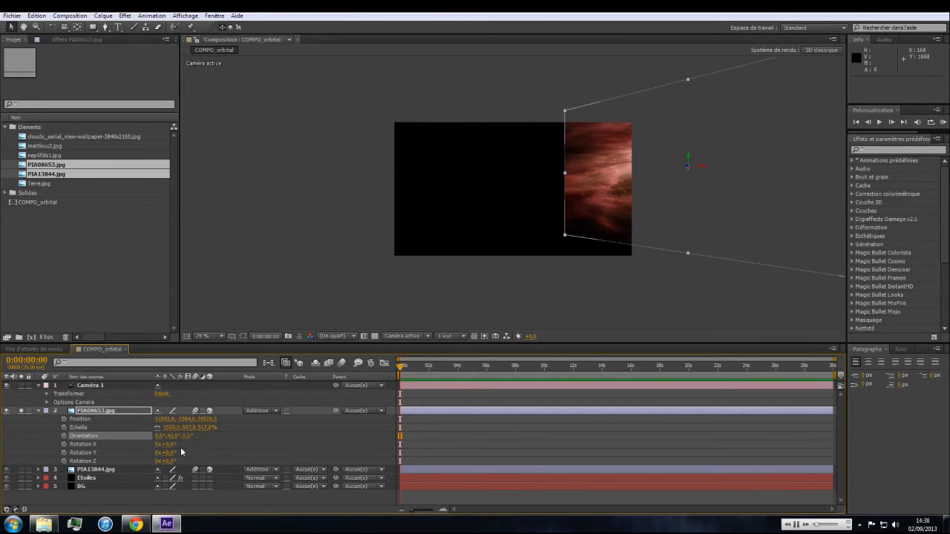
pyautogui.click(604, 283)
pyautogui.scroll(1, 605, 250)
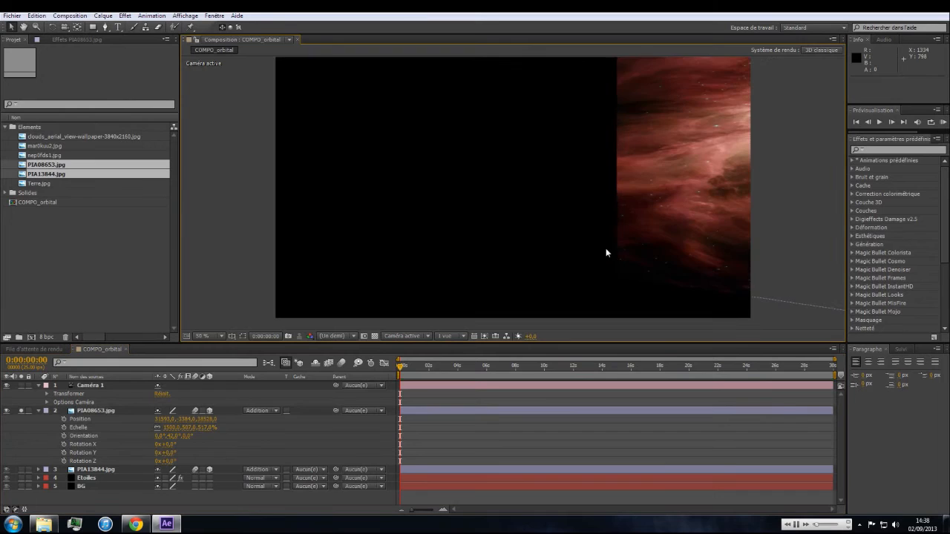
# Move the PIA08653.jpg nebula layer inward in the composition to about X 23450 and Y -2146.5, keeping its depth
pyautogui.moveTo(611, 201); pyautogui.dragTo(426, 238)
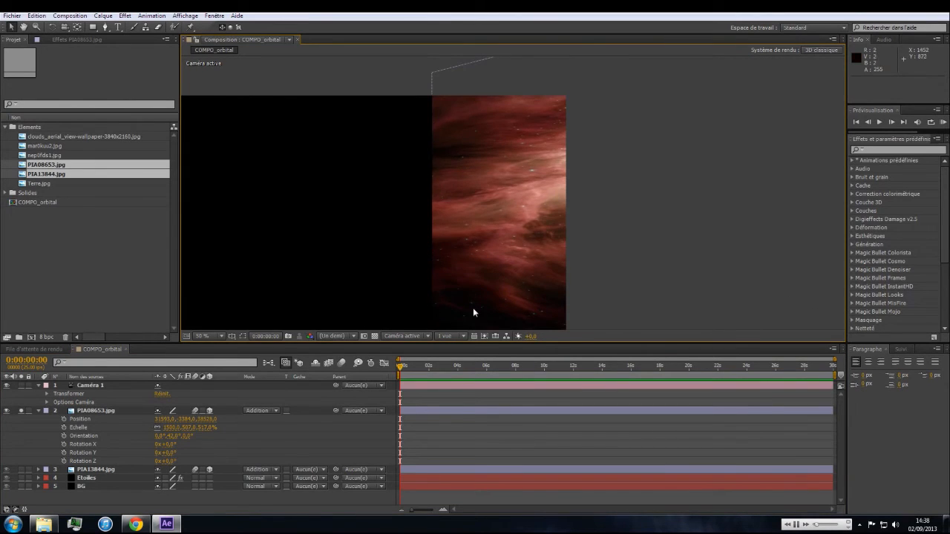
pyautogui.scroll(-1, 494, 267)
pyautogui.click(574, 244)
pyautogui.moveTo(639, 238); pyautogui.dragTo(594, 246)
pyautogui.moveTo(519, 222); pyautogui.dragTo(549, 219)
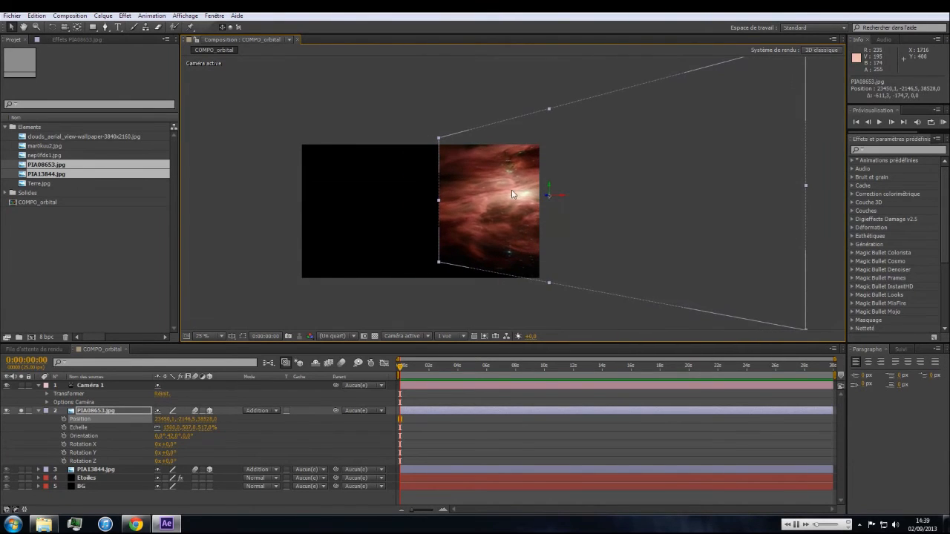
pyautogui.scroll(1, 496, 189)
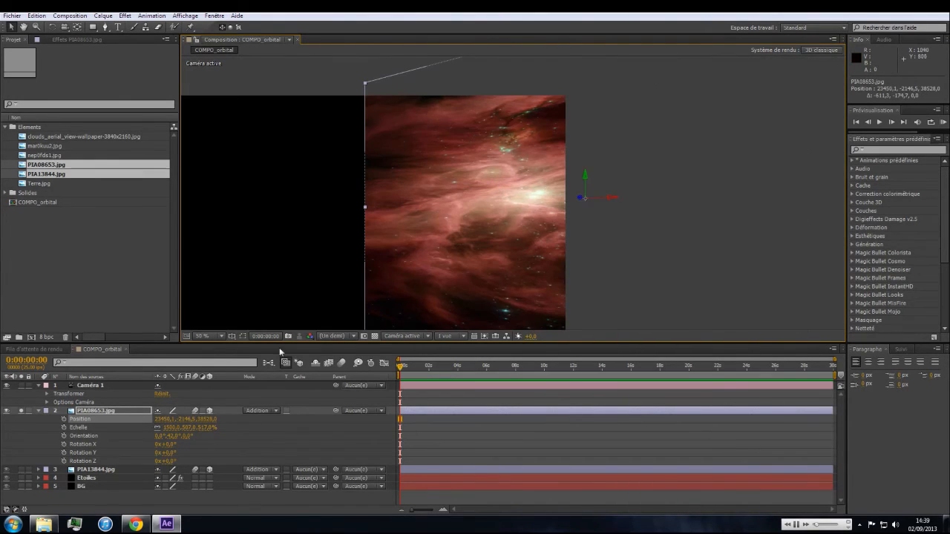
# Open the PIA08653.jpg layer on its own and draw a closed, jagged Pen tool mask around the nebula, inside the image borders
pyautogui.doubleClick(123, 411)
pyautogui.scroll(-2, 346, 187)
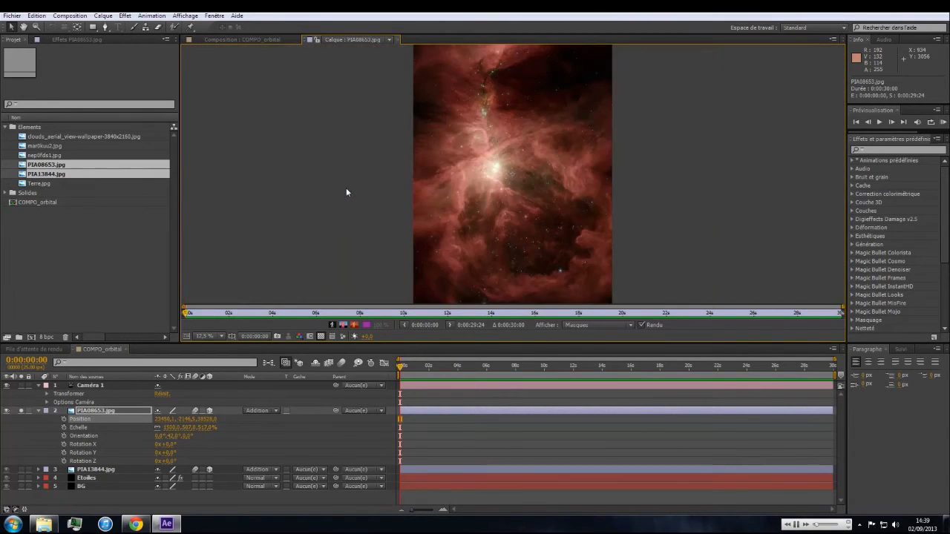
pyautogui.scroll(-1, 346, 188)
pyautogui.scroll(1, 460, 164)
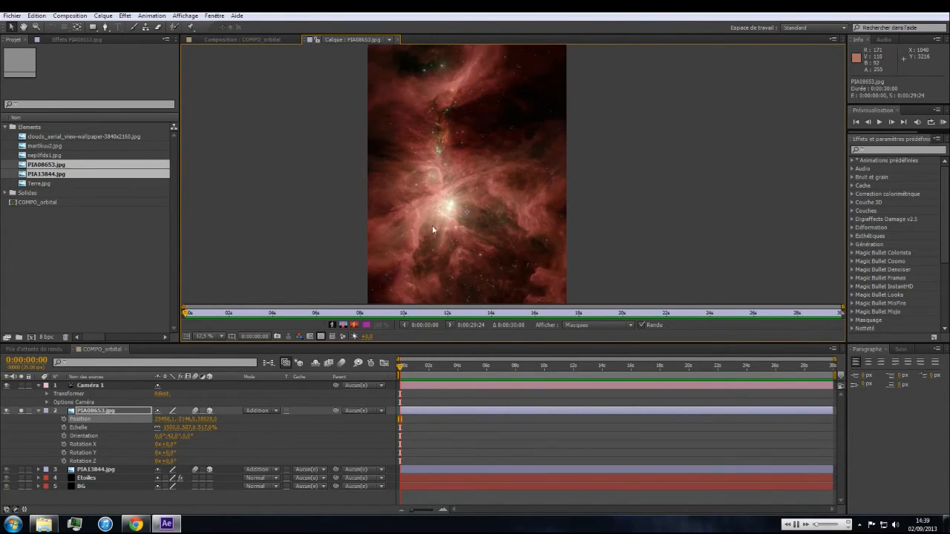
pyautogui.moveTo(399, 348); pyautogui.dragTo(400, 427)
pyautogui.press('g')
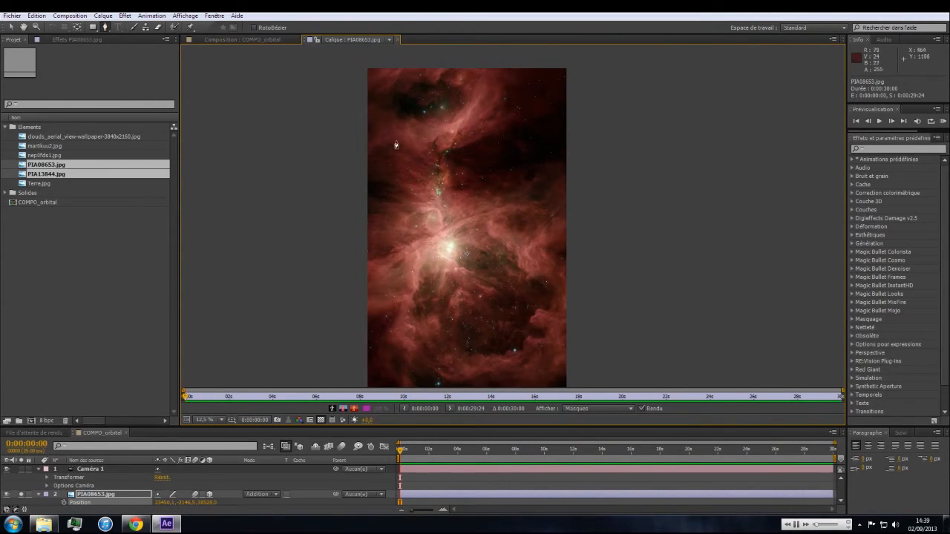
pyautogui.moveTo(400, 293); pyautogui.dragTo(445, 132)
pyautogui.press('.')
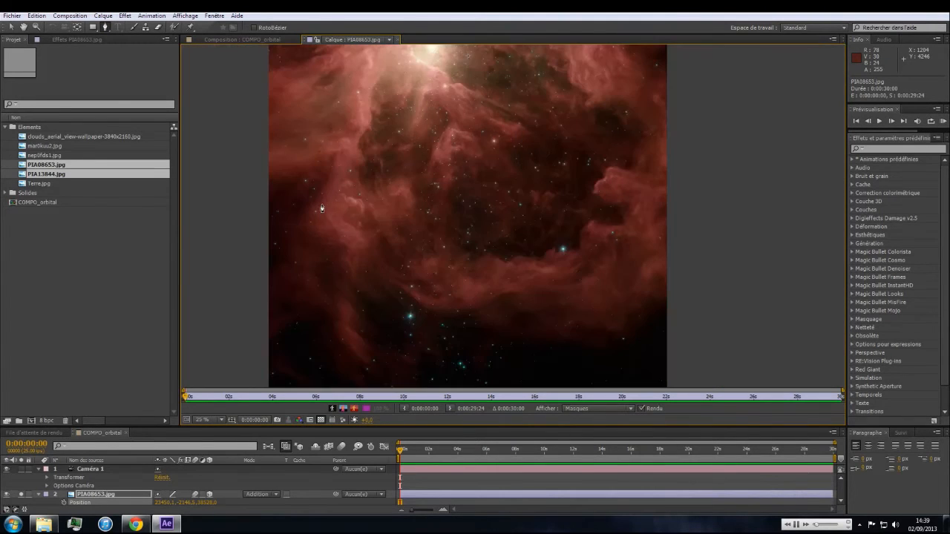
pyautogui.click(295, 194)
pyautogui.click(316, 181)
pyautogui.click(304, 235)
pyautogui.click(311, 269)
pyautogui.click(330, 335)
pyautogui.click(365, 371)
pyautogui.click(383, 369)
pyautogui.click(380, 348)
pyautogui.click(368, 305)
pyautogui.click(406, 308)
pyautogui.click(483, 343)
pyautogui.click(526, 347)
pyautogui.click(564, 338)
pyautogui.click(587, 332)
pyautogui.click(602, 310)
pyautogui.click(618, 297)
pyautogui.click(629, 277)
pyautogui.click(635, 256)
pyautogui.click(643, 240)
pyautogui.click(647, 219)
pyautogui.click(651, 195)
pyautogui.click(644, 179)
pyautogui.moveTo(643, 155); pyautogui.dragTo(602, 286)
pyautogui.click(621, 255)
pyautogui.click(611, 218)
pyautogui.click(593, 195)
pyautogui.click(578, 175)
pyautogui.click(600, 154)
pyautogui.click(609, 138)
pyautogui.click(609, 128)
pyautogui.click(606, 103)
pyautogui.click(569, 111)
pyautogui.click(562, 104)
pyautogui.click(574, 91)
pyautogui.click(562, 81)
pyautogui.moveTo(539, 131); pyautogui.dragTo(556, 260)
pyautogui.click(499, 184)
pyautogui.click(443, 164)
pyautogui.click(431, 125)
pyautogui.click(469, 106)
pyautogui.moveTo(523, 92); pyautogui.dragTo(538, 214)
pyautogui.click(547, 195)
pyautogui.click(548, 143)
pyautogui.click(532, 120)
pyautogui.click(513, 95)
pyautogui.click(464, 138)
pyautogui.click(453, 173)
pyautogui.click(423, 129)
pyautogui.click(408, 113)
pyautogui.click(373, 120)
pyautogui.click(338, 109)
pyautogui.click(313, 136)
pyautogui.click(308, 165)
pyautogui.click(281, 177)
pyautogui.click(286, 210)
pyautogui.click(282, 229)
pyautogui.click(277, 234)
pyautogui.click(287, 253)
pyautogui.click(325, 243)
pyautogui.click(298, 285)
pyautogui.click(319, 318)
pyautogui.click(303, 328)
pyautogui.click(323, 340)
pyautogui.moveTo(377, 303); pyautogui.dragTo(446, 127)
pyautogui.click(388, 198)
pyautogui.click(356, 220)
pyautogui.click(374, 242)
pyautogui.click(360, 280)
pyautogui.moveTo(373, 317); pyautogui.dragTo(442, 181)
pyautogui.click(422, 211)
pyautogui.click(424, 239)
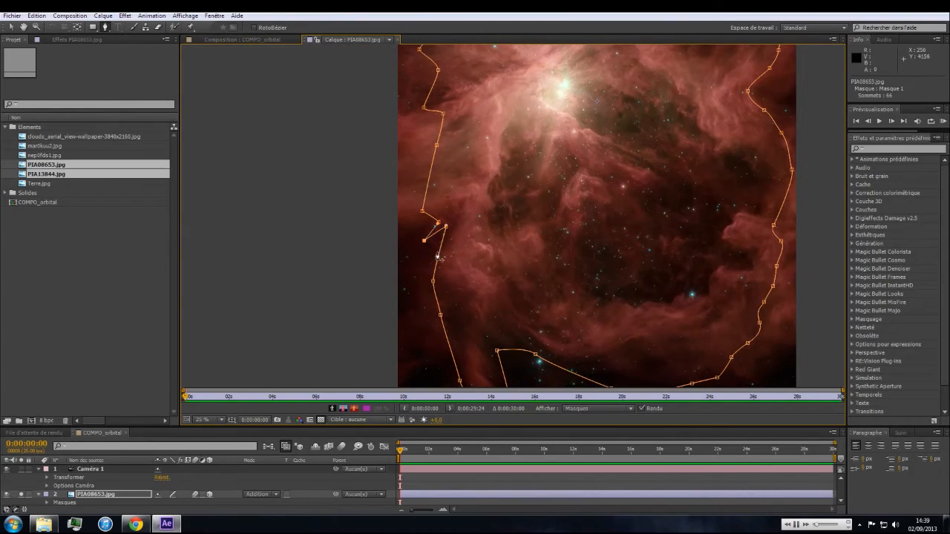
pyautogui.press(',')
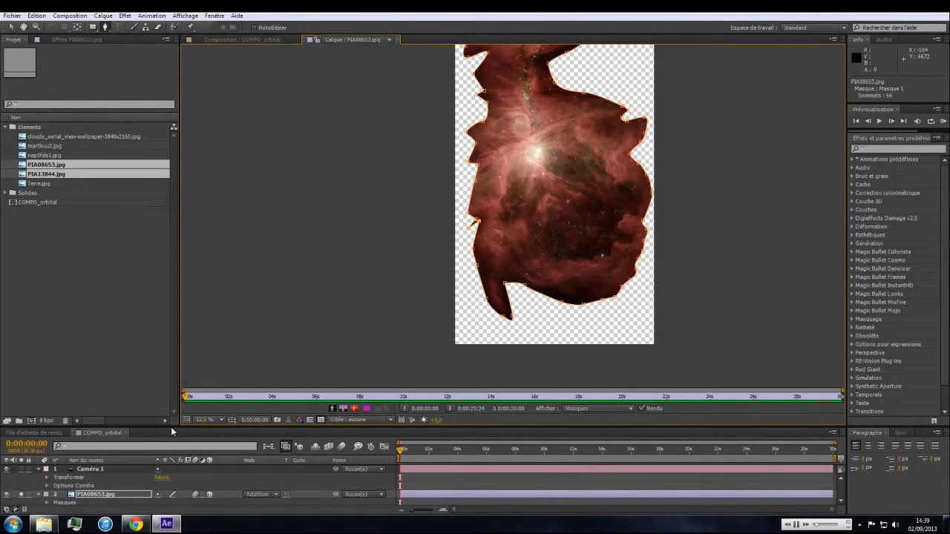
# Return to the COMPO_orbital composition and feather the PIA08653.jpg mask by 411 pixels, checking the softened edge
pyautogui.moveTo(171, 427); pyautogui.dragTo(181, 357)
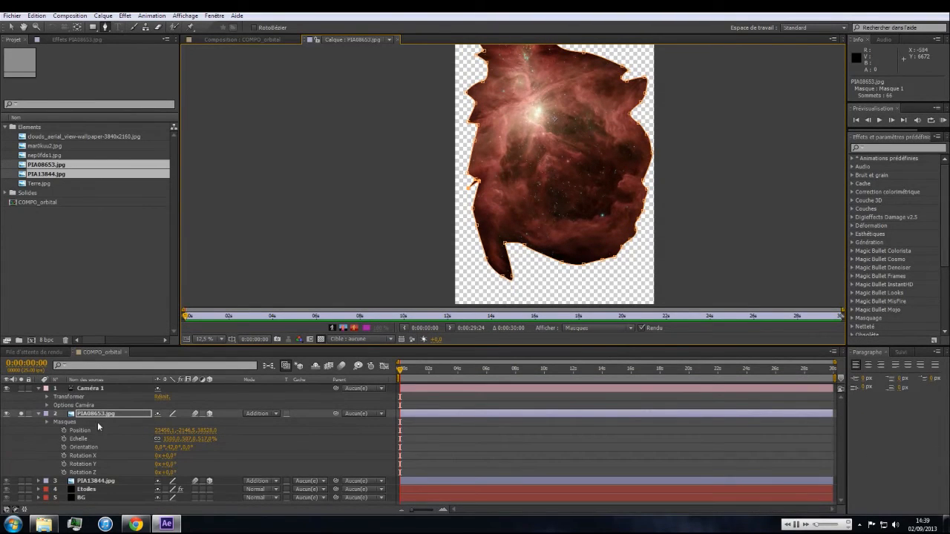
pyautogui.doubleClick(90, 414)
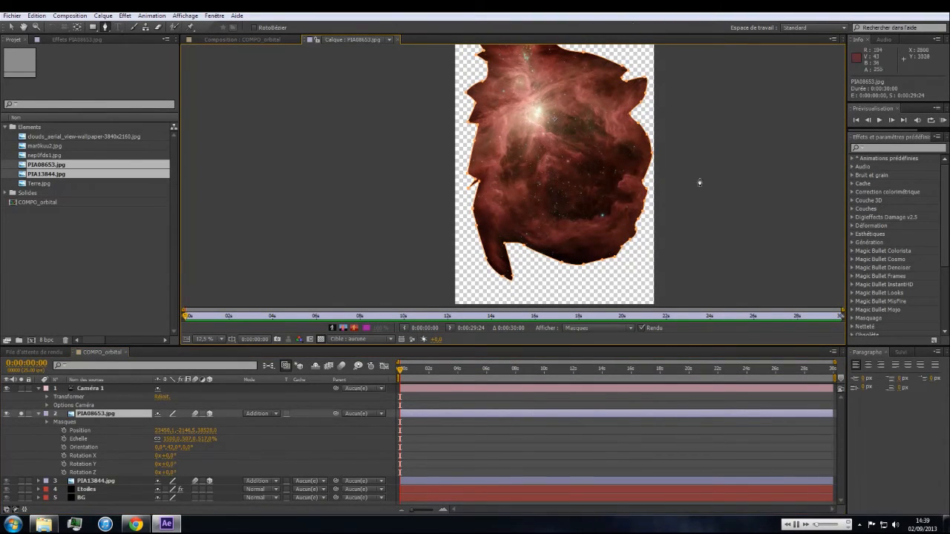
pyautogui.click(397, 37)
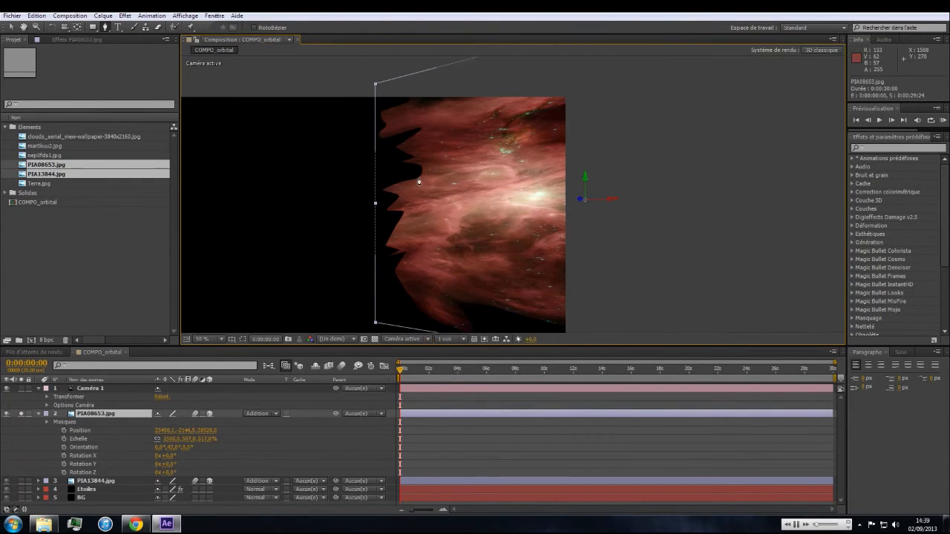
pyautogui.press(',')
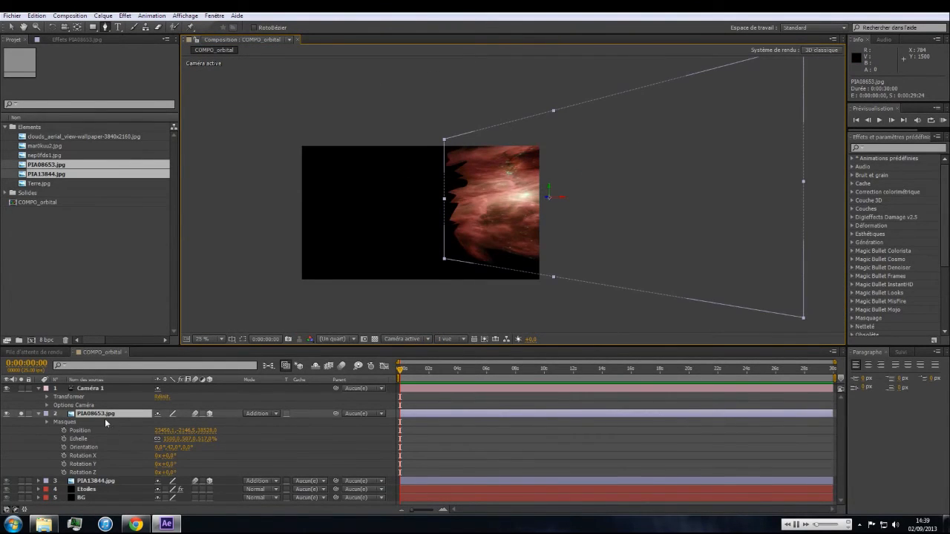
pyautogui.click(101, 415)
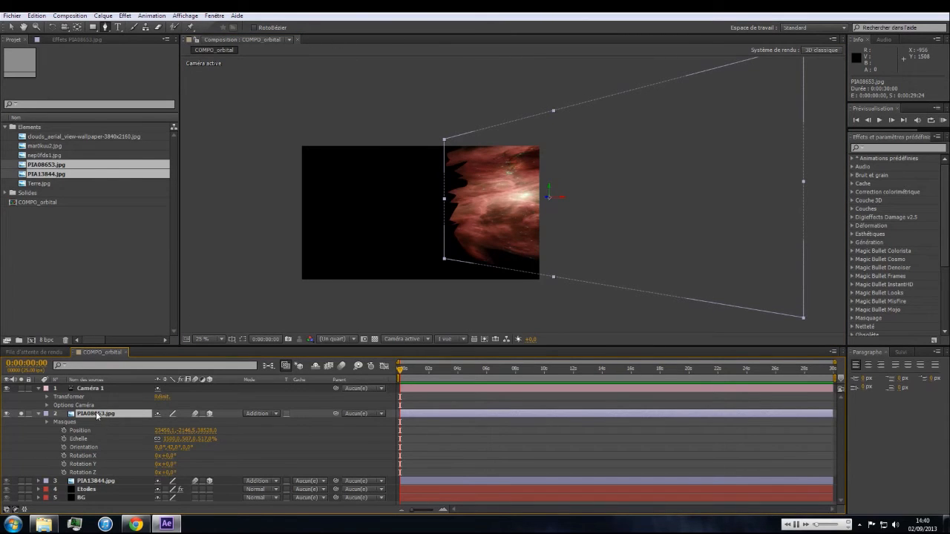
pyautogui.press('f')
pyautogui.click(118, 430)
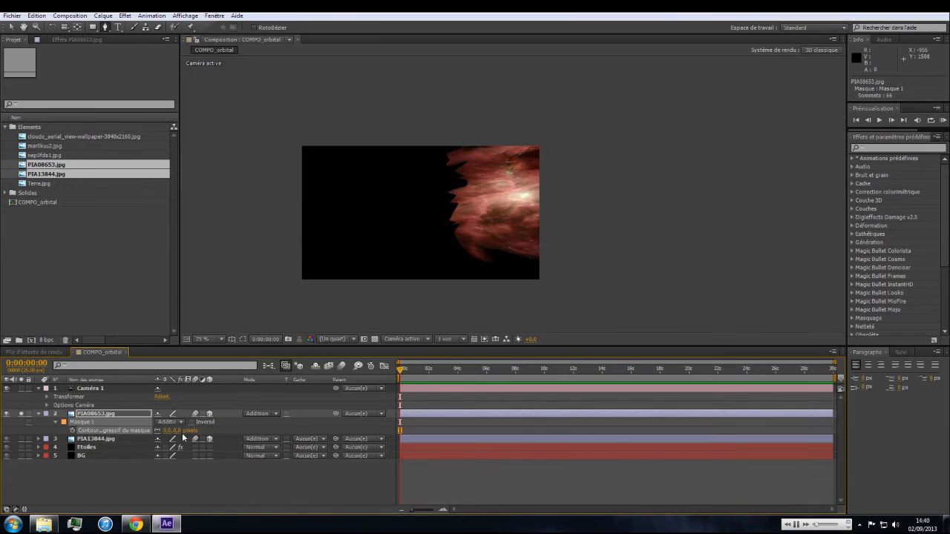
pyautogui.moveTo(170, 431); pyautogui.dragTo(250, 431)
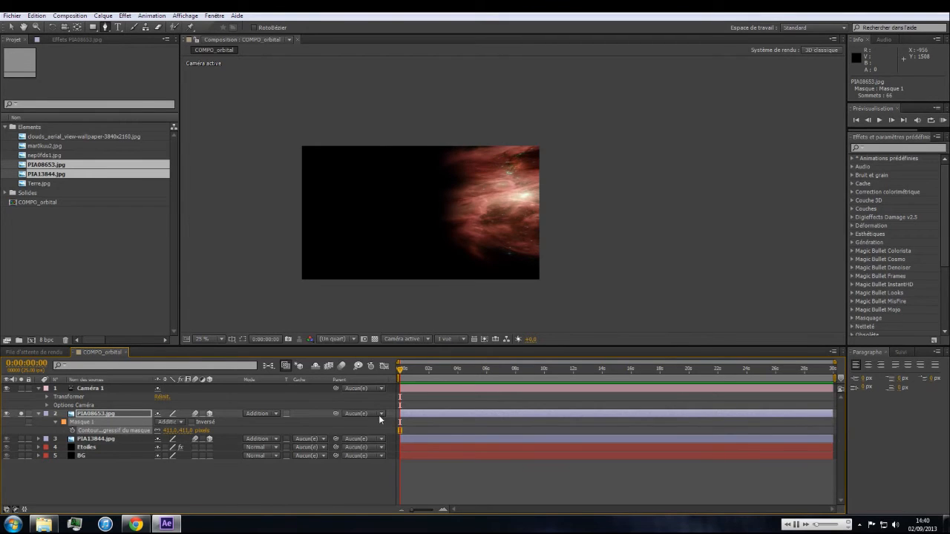
pyautogui.scroll(4, 570, 231)
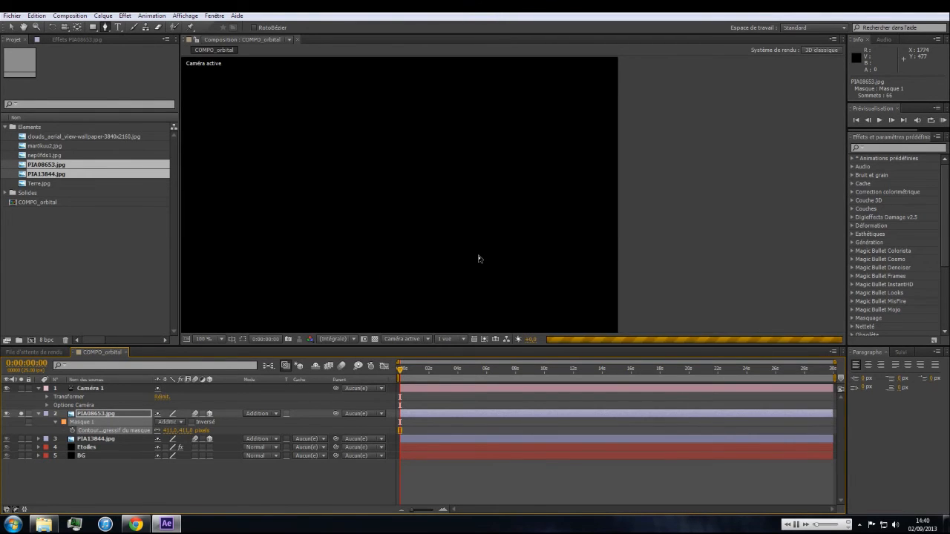
pyautogui.scroll(-2, 281, 243)
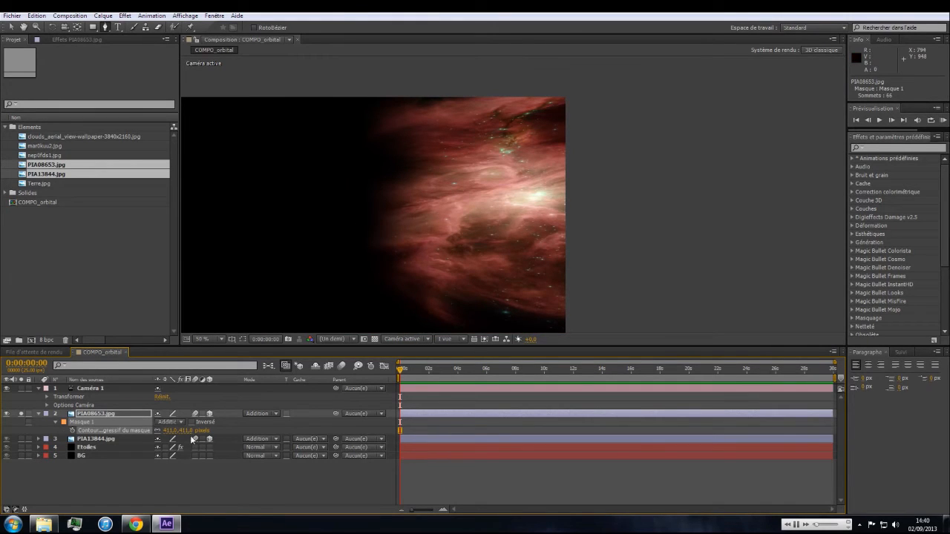
# Try a larger feather on the PIA08653.jpg mask and undo the change
pyautogui.moveTo(186, 430); pyautogui.dragTo(291, 425)
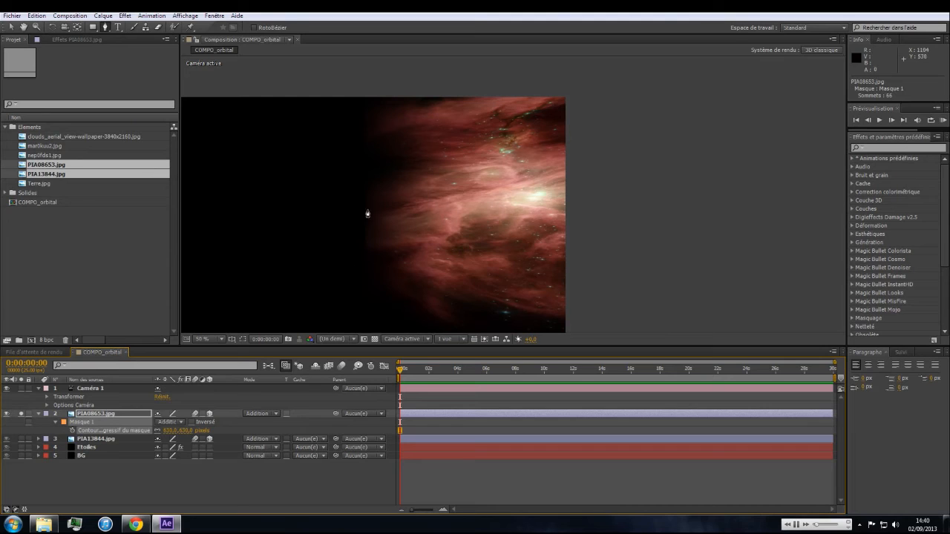
pyautogui.hotkey('ctrl', 'z')
pyautogui.scroll(-1, 449, 282)
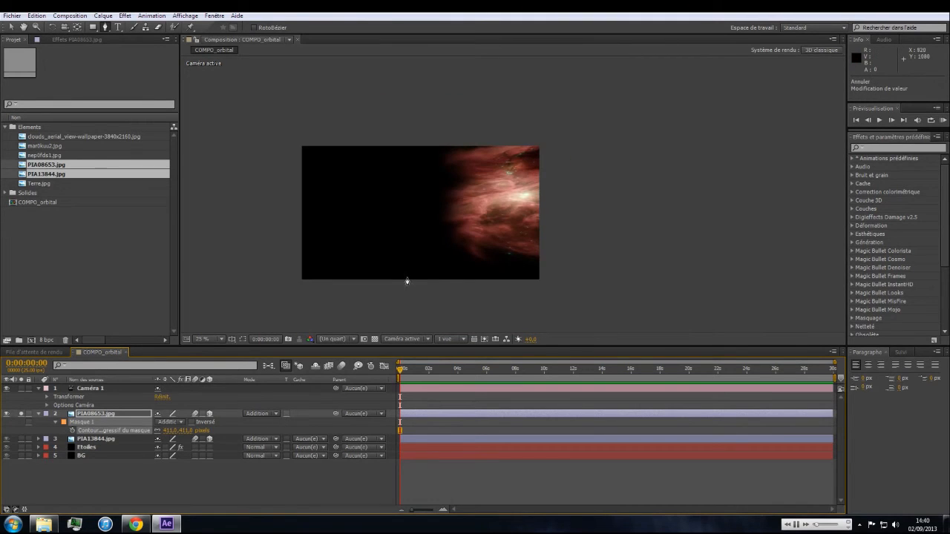
pyautogui.moveTo(405, 282); pyautogui.dragTo(429, 291)
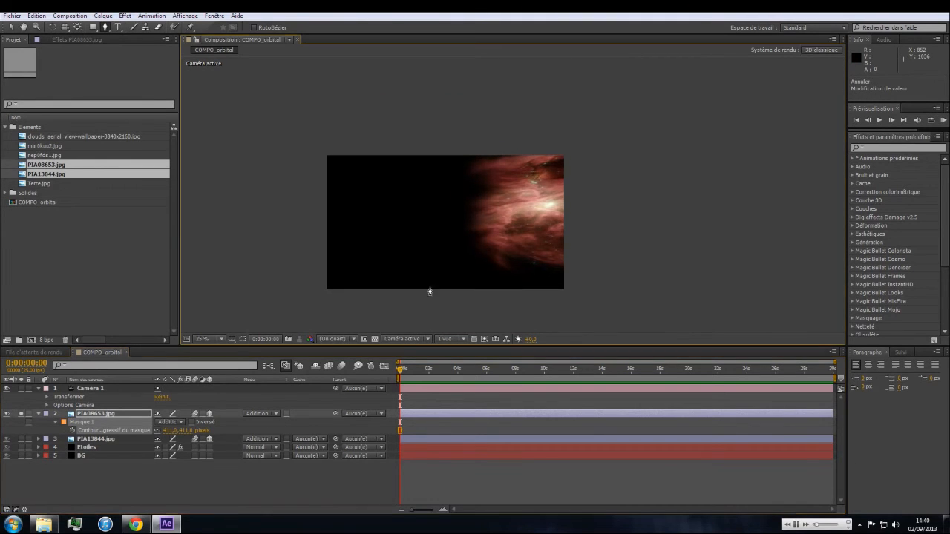
# Turn off solo for the PIA08653.jpg layer and isolate the PIA13844.jpg layer
pyautogui.click(20, 414)
pyautogui.click(89, 439)
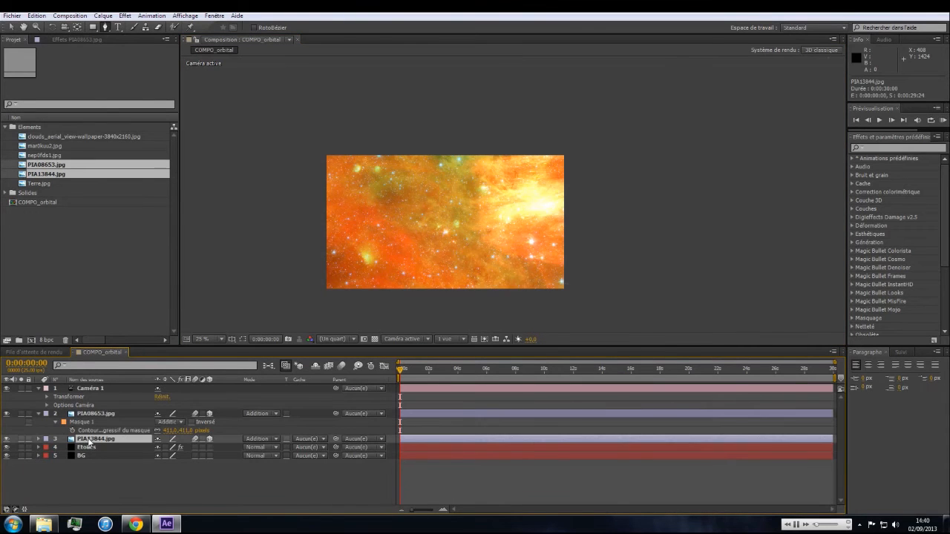
pyautogui.click(20, 439)
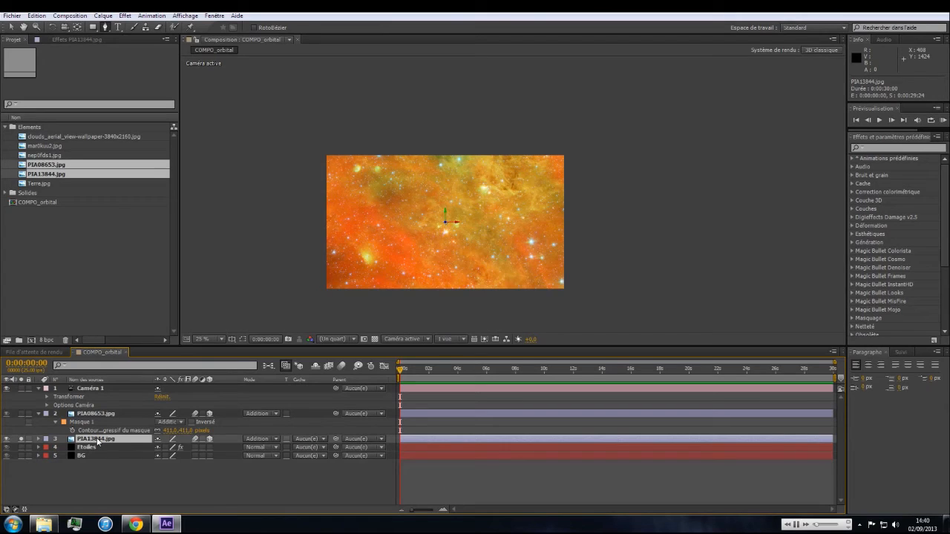
# Set the position of the PIA13844.jpg layer to X -3815, Y -4775 and Z 24608
pyautogui.press('p')
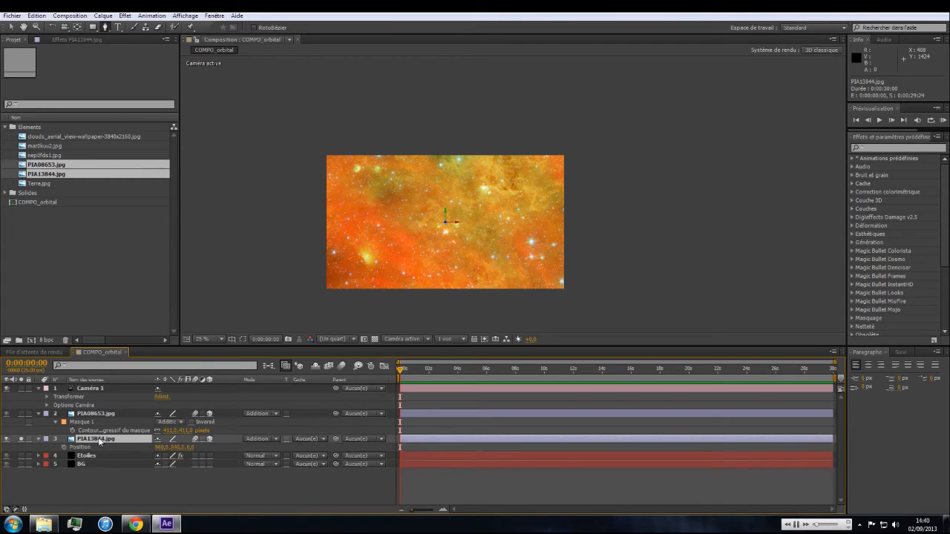
pyautogui.click(161, 447)
pyautogui.write('3815')
pyautogui.press('Tab')
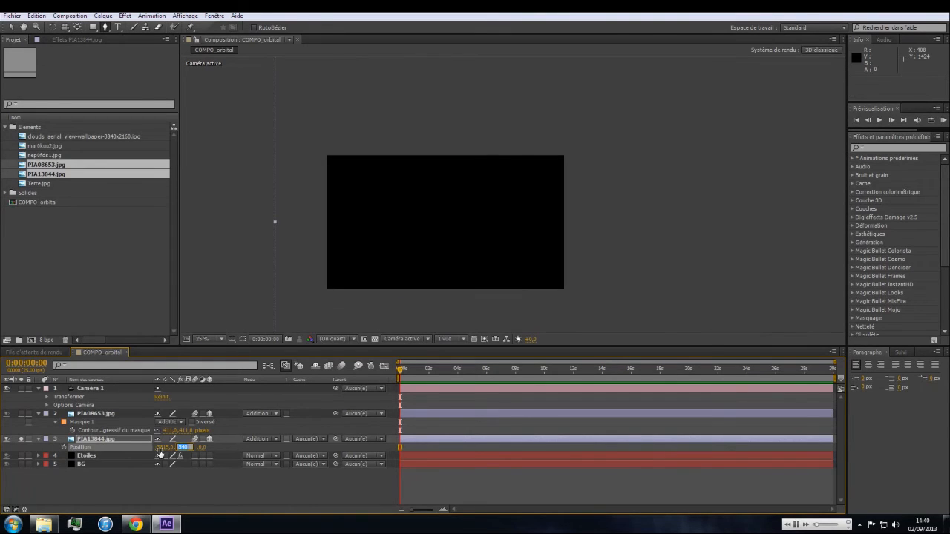
pyautogui.write('2')
pyautogui.write('4775')
pyautogui.press('Tab')
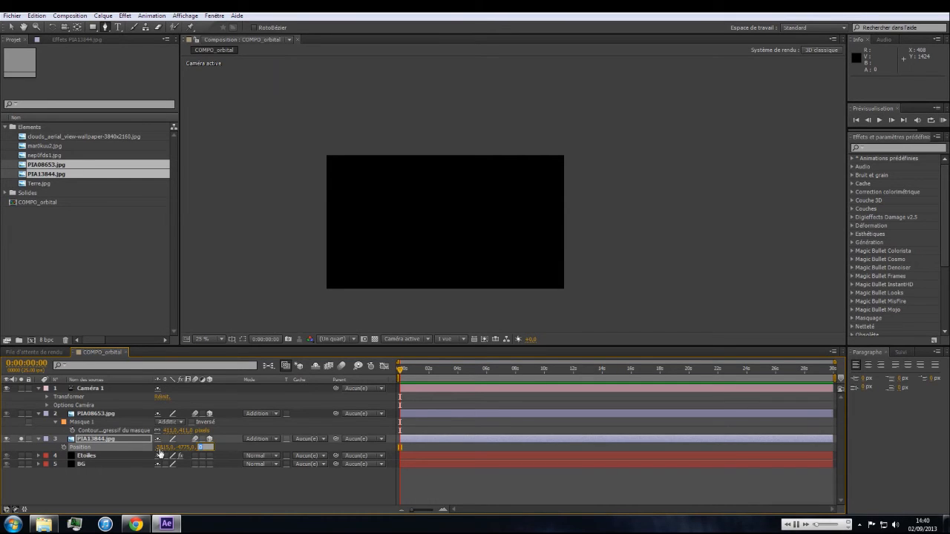
pyautogui.write('24608')
pyautogui.press('Return')
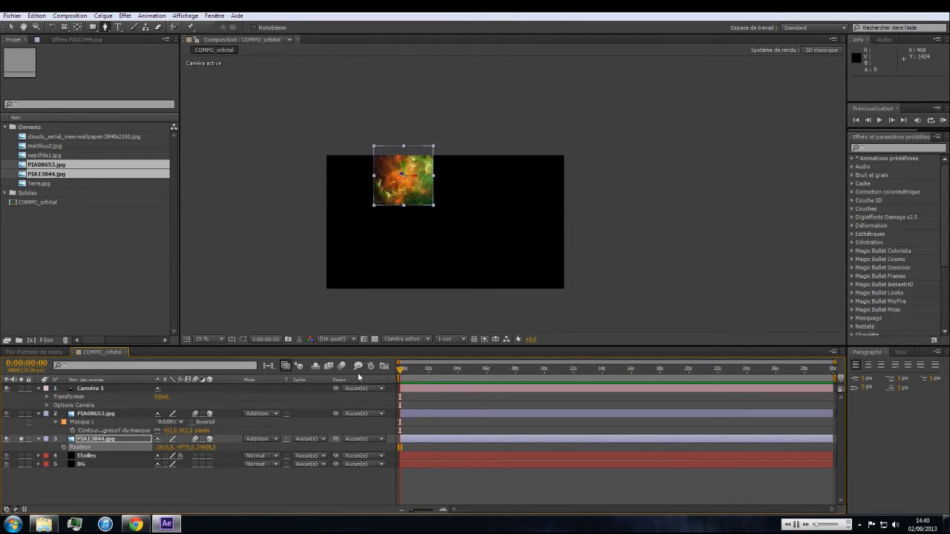
# Scale the PIA13844.jpg layer up proportionally to about 317 % and turn off its solo to show both nebulae
pyautogui.press('v')
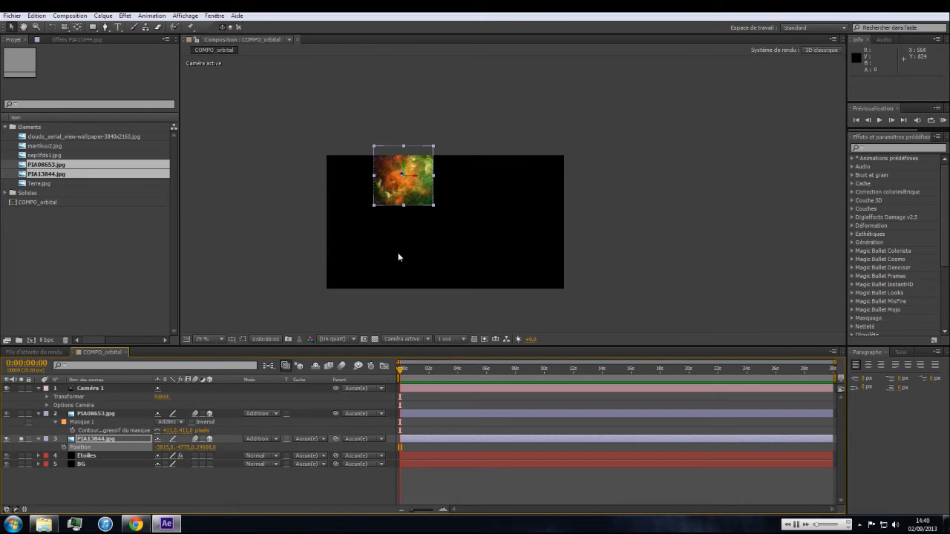
pyautogui.moveTo(435, 207); pyautogui.dragTo(500, 285)
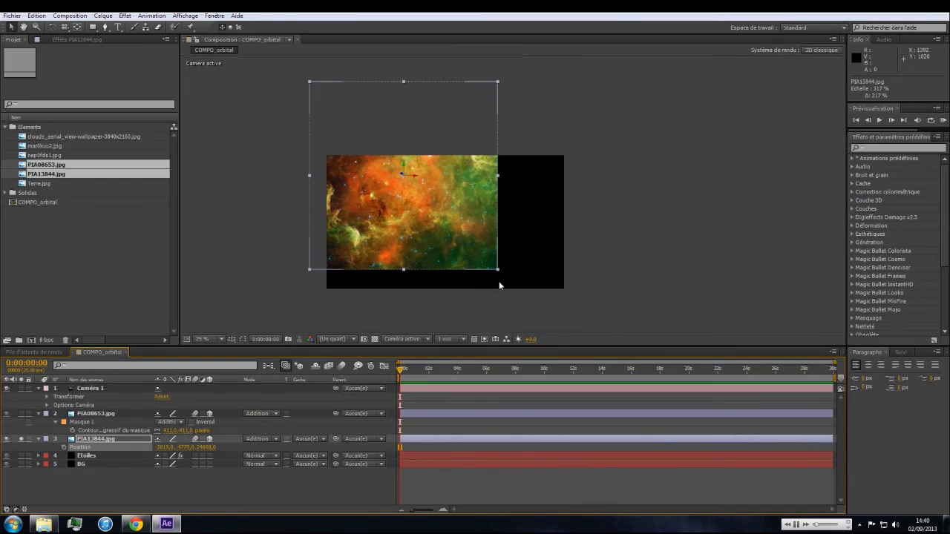
pyautogui.click(21, 438)
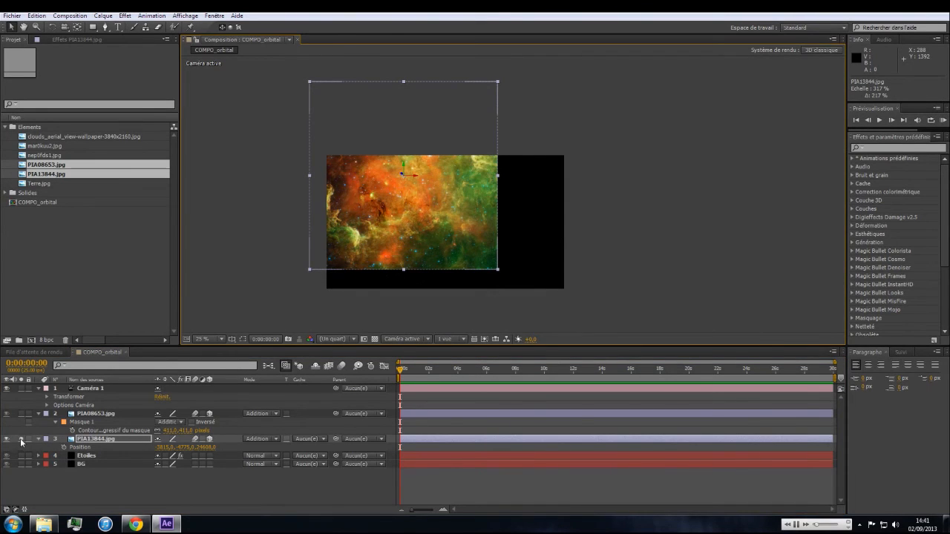
pyautogui.scroll(1, 388, 247)
pyautogui.scroll(-1, 388, 247)
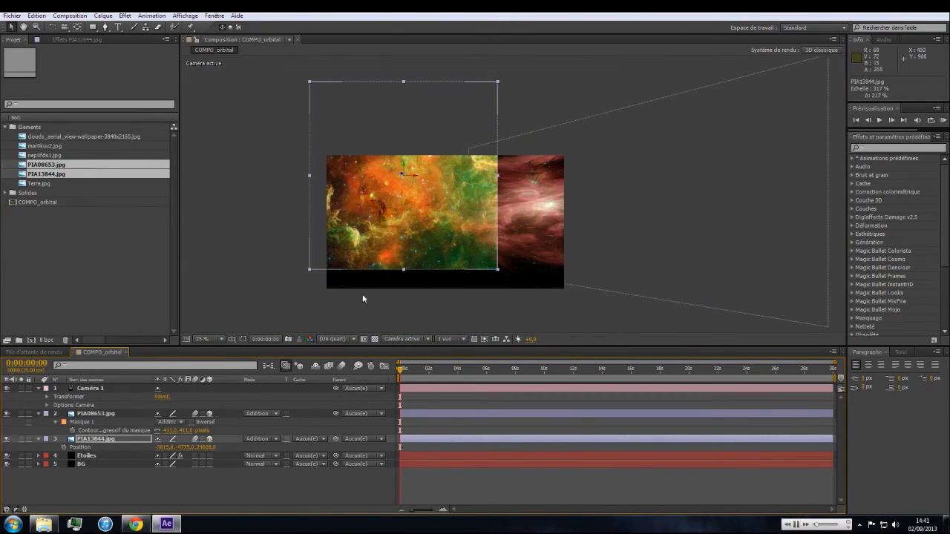
# Draw a closed, irregular wavy Pen mask around the nebula just inside the image edges, in the PIA13844.jpg layer's own enlarged viewer
pyautogui.click(114, 438)
pyautogui.doubleClick(114, 439)
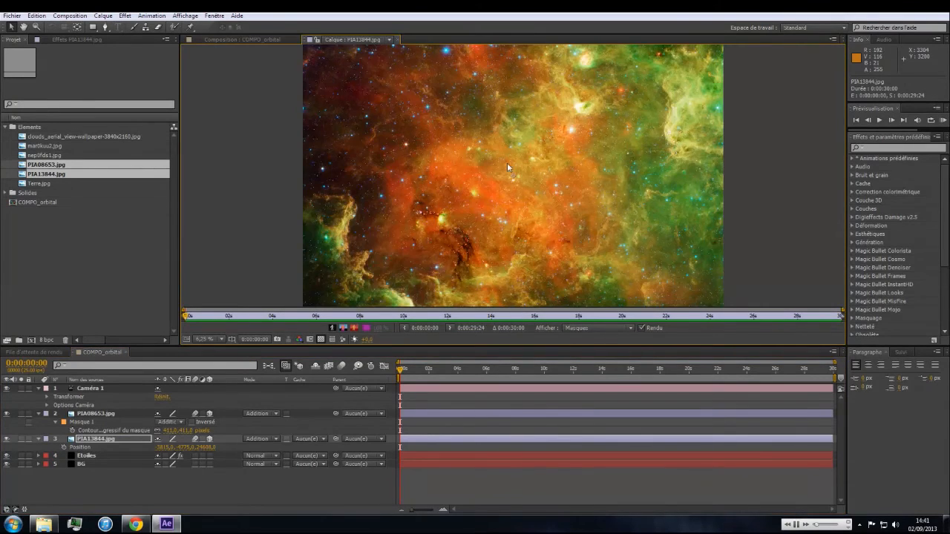
pyautogui.scroll(-4, 507, 162)
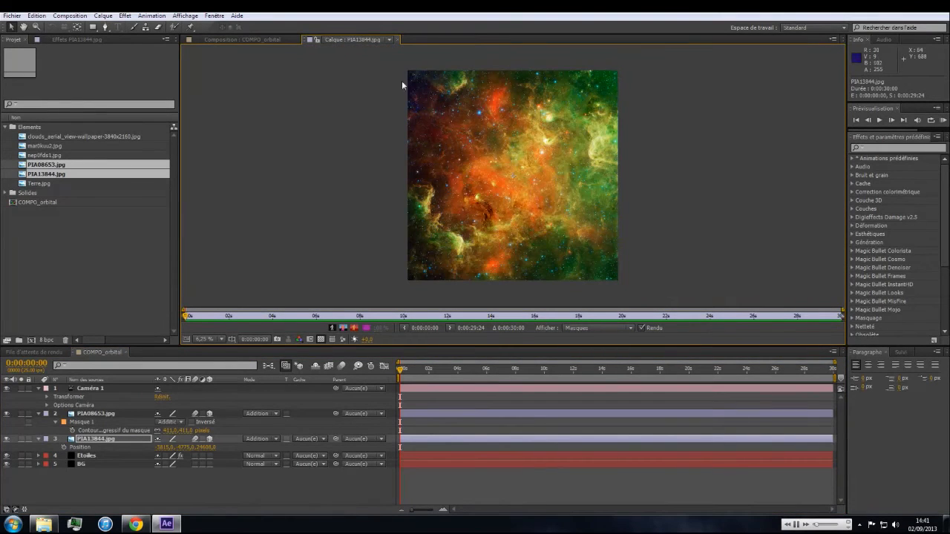
pyautogui.press('g')
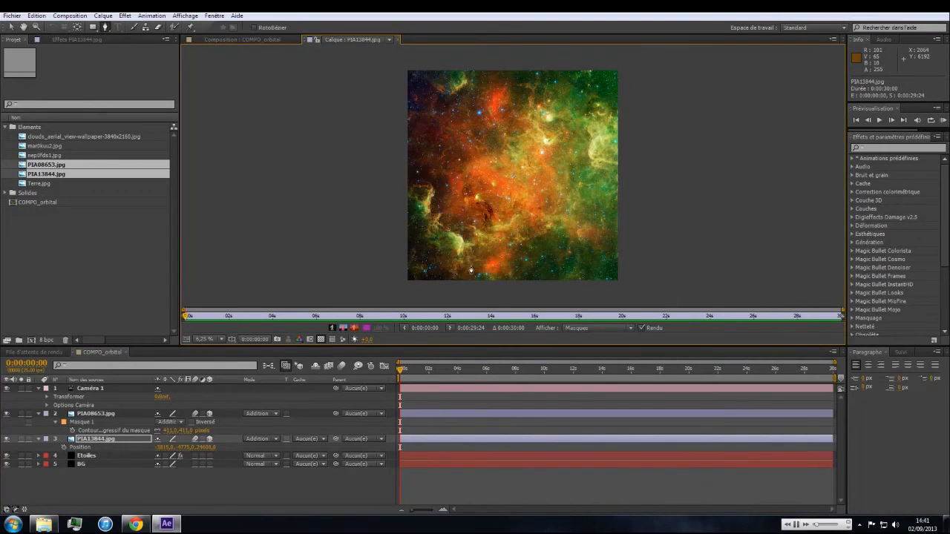
pyautogui.press('.')
pyautogui.moveTo(448, 344); pyautogui.dragTo(449, 387)
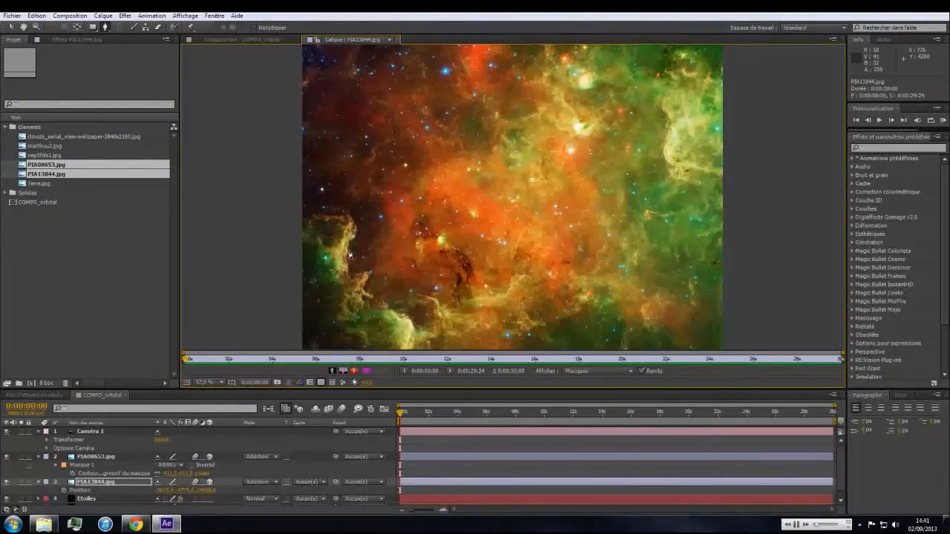
pyautogui.press('`')
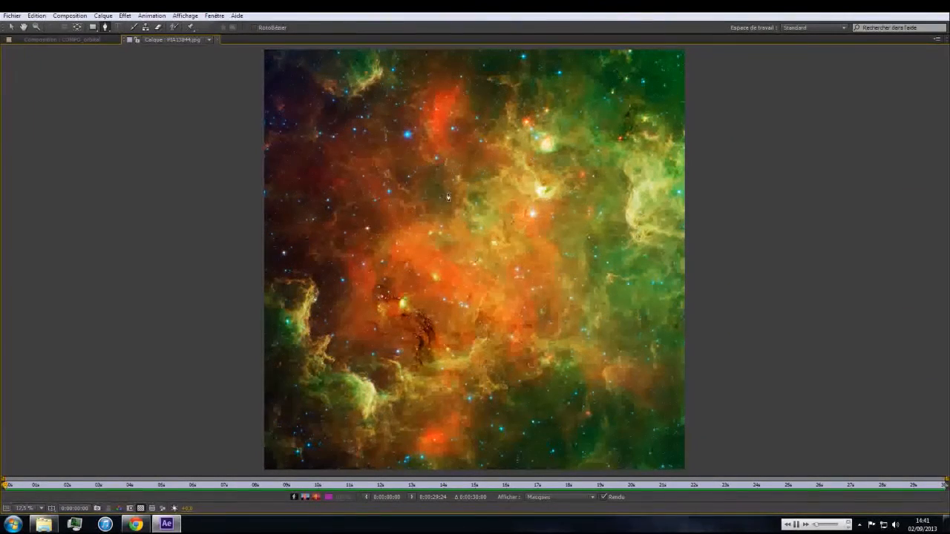
pyautogui.click(276, 290)
pyautogui.moveTo(283, 304); pyautogui.dragTo(284, 313)
pyautogui.moveTo(284, 327); pyautogui.dragTo(286, 388)
pyautogui.moveTo(293, 396); pyautogui.dragTo(315, 410)
pyautogui.moveTo(322, 424); pyautogui.dragTo(365, 420)
pyautogui.moveTo(385, 418); pyautogui.dragTo(413, 418)
pyautogui.moveTo(425, 414); pyautogui.dragTo(470, 437)
pyautogui.moveTo(492, 413); pyautogui.dragTo(497, 405)
pyautogui.click(514, 382)
pyautogui.click(556, 382)
pyautogui.click(566, 359)
pyautogui.click(582, 376)
pyautogui.moveTo(622, 384); pyautogui.dragTo(640, 354)
pyautogui.moveTo(602, 310); pyautogui.dragTo(604, 301)
pyautogui.moveTo(619, 282); pyautogui.dragTo(624, 276)
pyautogui.click(629, 263)
pyautogui.click(615, 239)
pyautogui.click(653, 246)
pyautogui.click(666, 235)
pyautogui.moveTo(644, 201); pyautogui.dragTo(630, 156)
pyautogui.moveTo(622, 132); pyautogui.dragTo(556, 114)
pyautogui.moveTo(528, 82); pyautogui.dragTo(521, 76)
pyautogui.moveTo(487, 73); pyautogui.dragTo(472, 138)
pyautogui.moveTo(461, 128); pyautogui.dragTo(470, 82)
pyautogui.moveTo(463, 71); pyautogui.dragTo(419, 91)
pyautogui.moveTo(410, 122); pyautogui.dragTo(307, 80)
pyautogui.click(382, 73)
pyautogui.moveTo(297, 78); pyautogui.dragTo(302, 129)
pyautogui.moveTo(319, 147); pyautogui.dragTo(310, 183)
pyautogui.moveTo(333, 192); pyautogui.dragTo(336, 248)
pyautogui.moveTo(304, 267); pyautogui.dragTo(293, 272)
pyautogui.click(278, 277)
pyautogui.click(302, 286)
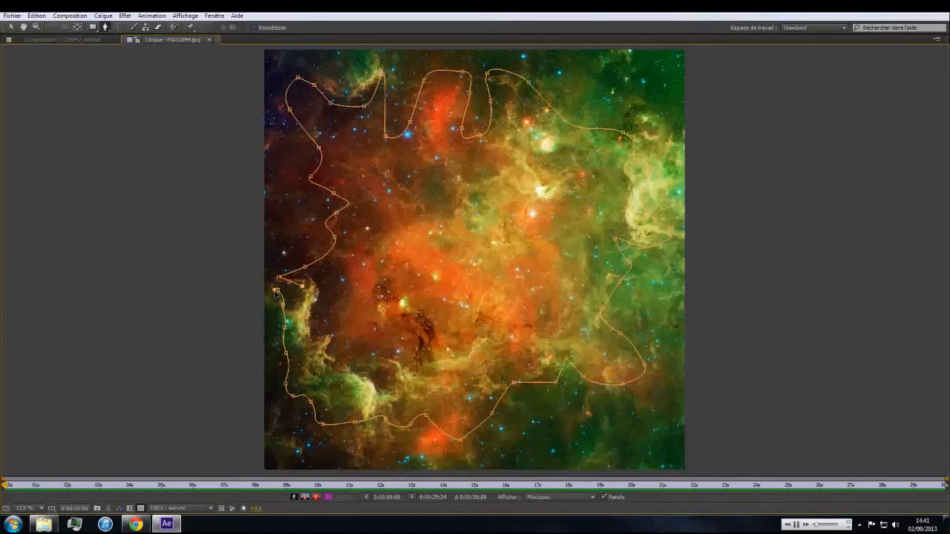
pyautogui.click(275, 292)
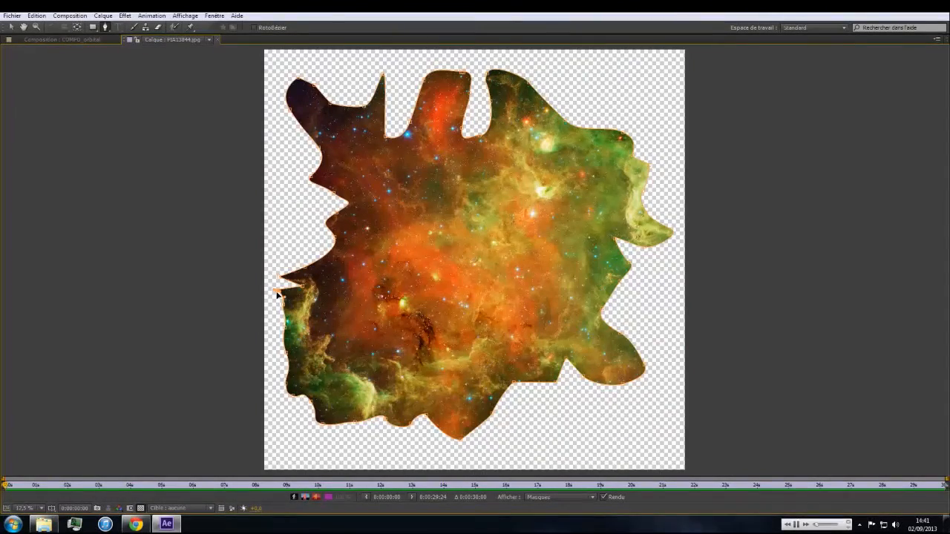
pyautogui.press('`')
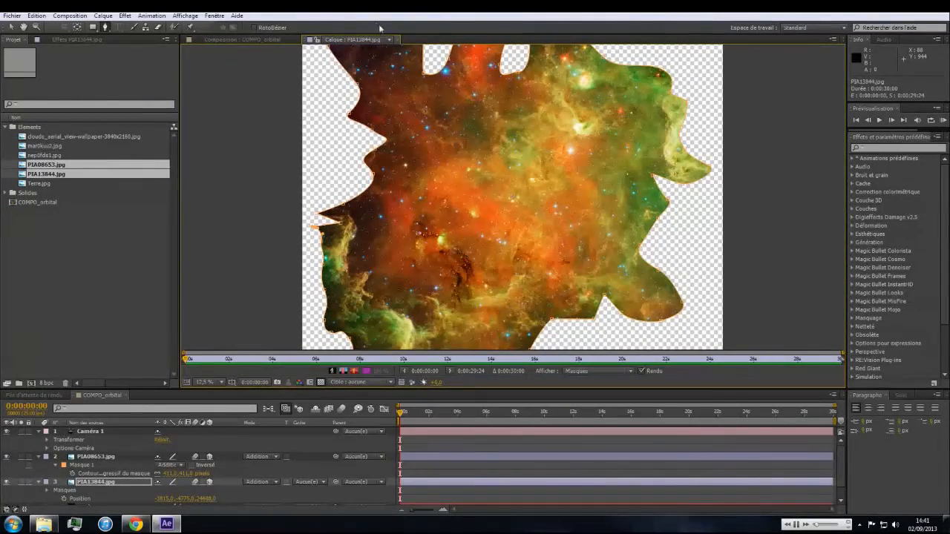
# Close the layer viewer and set the feather of the PIA13844.jpg mask to about 778 pixels
pyautogui.click(398, 41)
pyautogui.press('f')
pyautogui.click(79, 486)
pyautogui.scroll(-1, 86, 486)
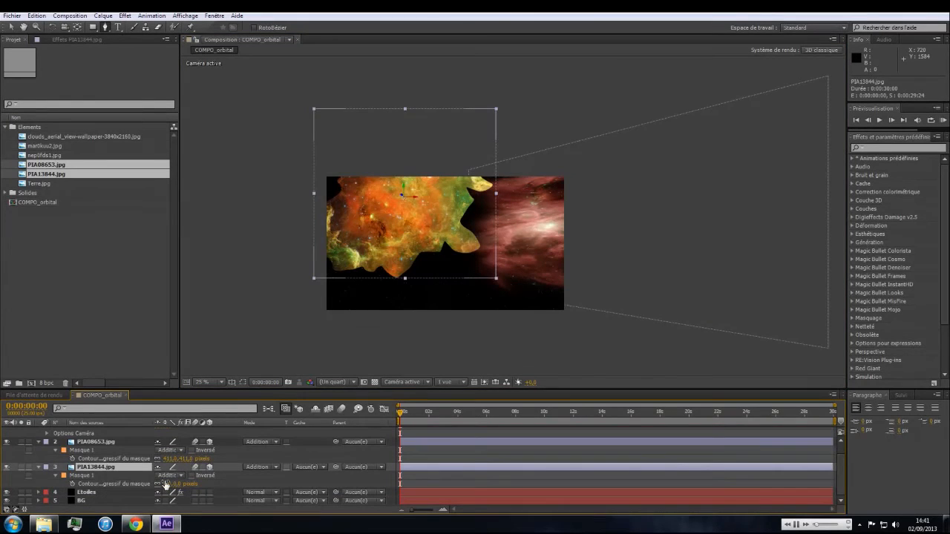
pyautogui.moveTo(167, 483); pyautogui.dragTo(522, 493)
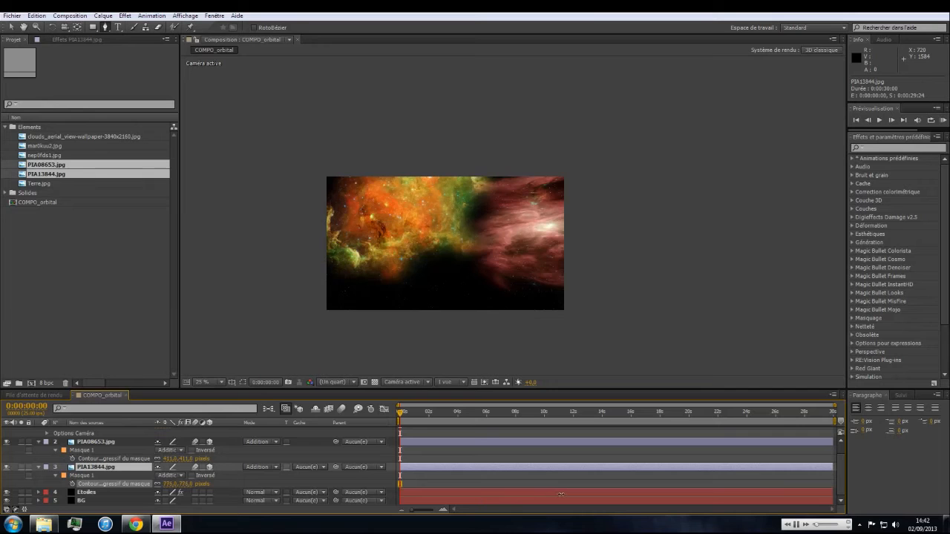
pyautogui.scroll(1, 505, 300)
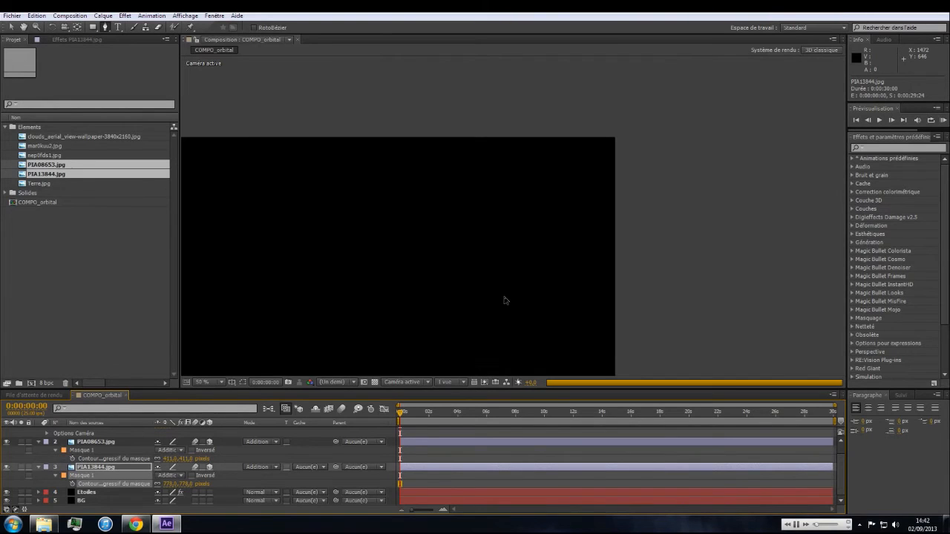
pyautogui.moveTo(414, 290); pyautogui.dragTo(527, 225)
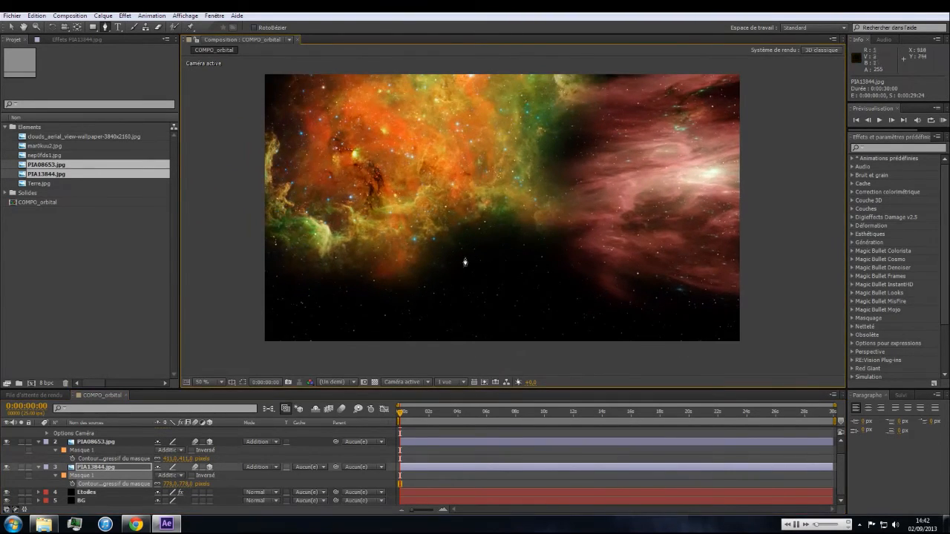
pyautogui.press('v')
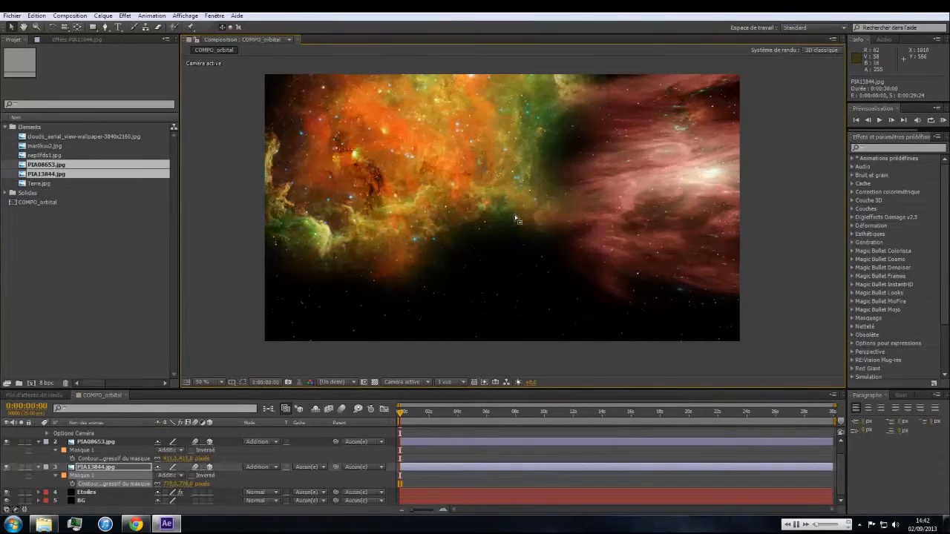
# Collapse the expanded properties of the camera and both nebula layers
pyautogui.click(39, 467)
pyautogui.click(39, 455)
pyautogui.click(39, 431)
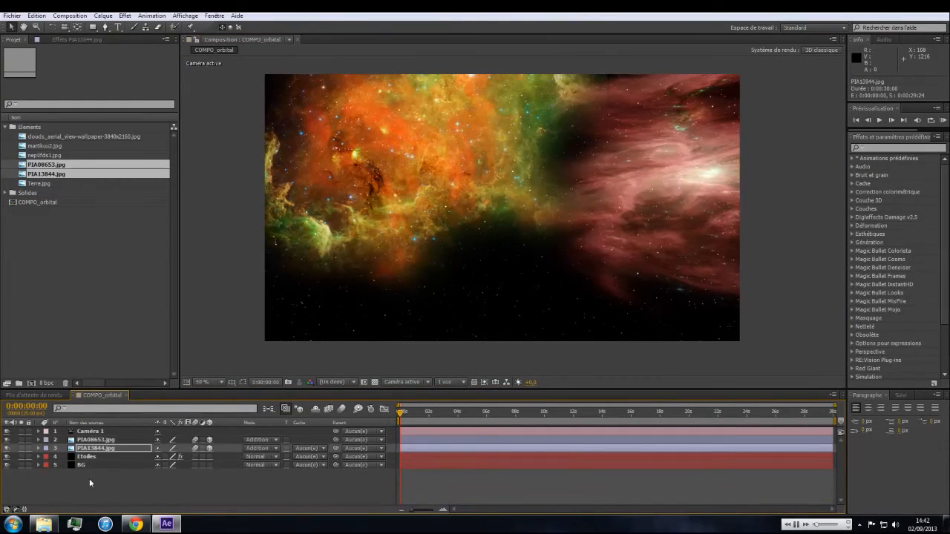
# Create a black 1920 x 1080 solid named EspaceFractal and move it directly above the BG layer
pyautogui.rightClick(89, 483)
pyautogui.moveTo(118, 374)
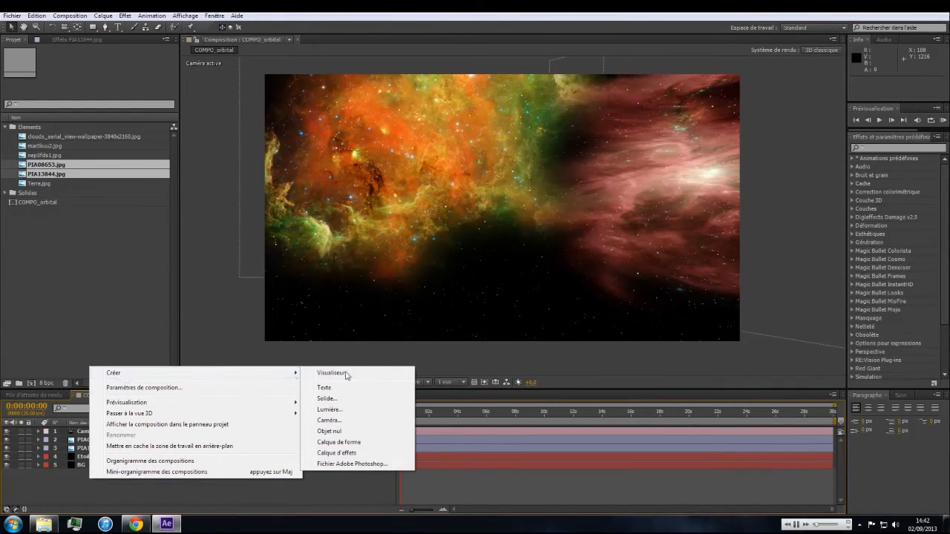
pyautogui.click(344, 398)
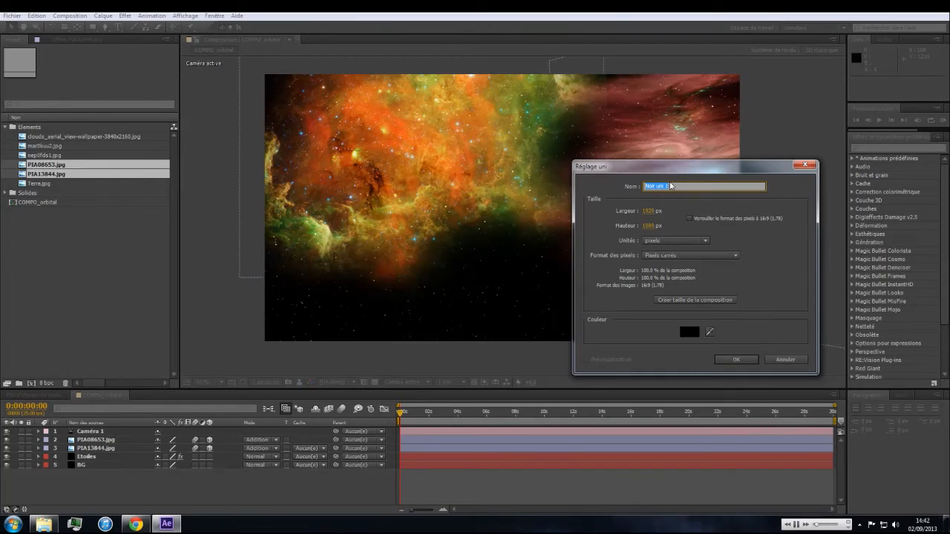
pyautogui.write('Espri')
pyautogui.write('eFroi')
pyautogui.write('ta')
pyautogui.write('l')
pyautogui.press('Return')
pyautogui.moveTo(91, 439); pyautogui.dragTo(95, 445)
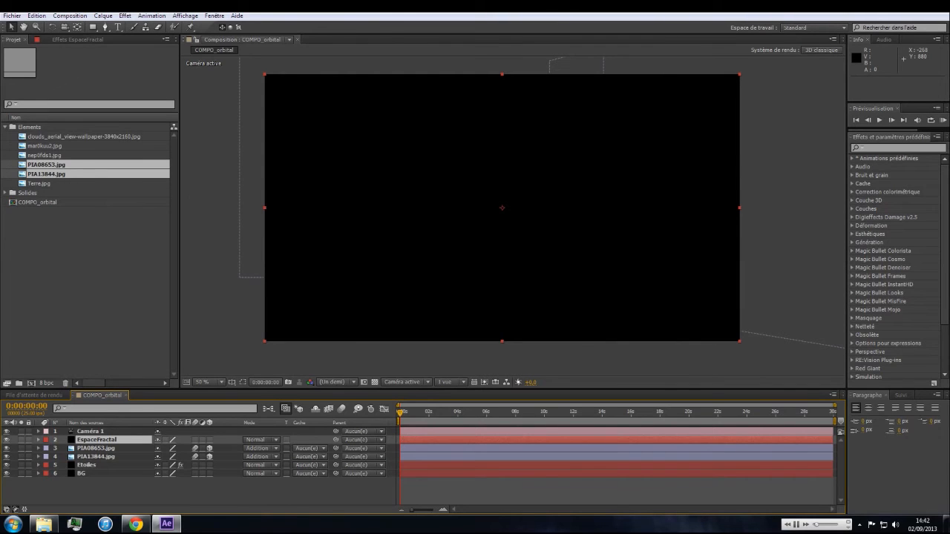
# Move the Etoiles layer directly below Caméra 1 and set its blending mode to Addition
pyautogui.moveTo(138, 440); pyautogui.dragTo(112, 438)
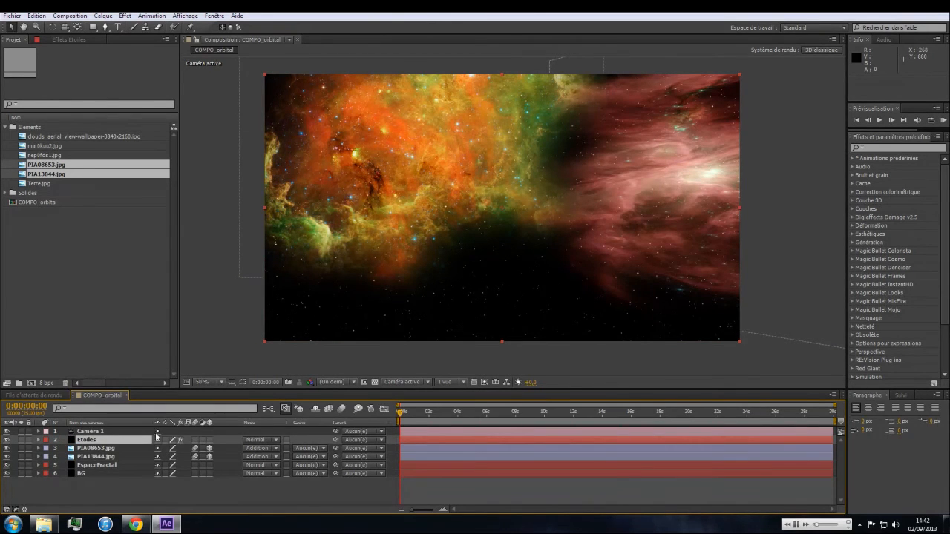
pyautogui.click(260, 440)
pyautogui.click(289, 184)
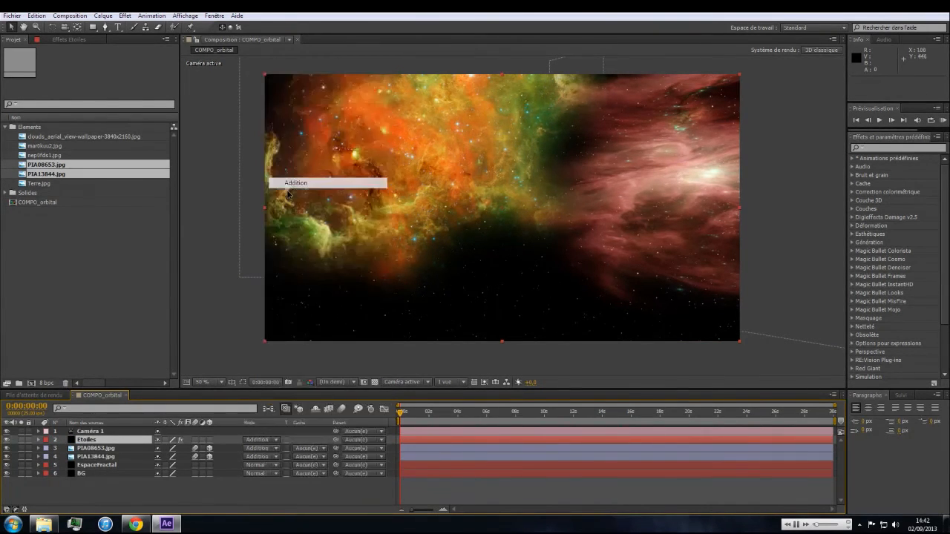
pyautogui.click(97, 465)
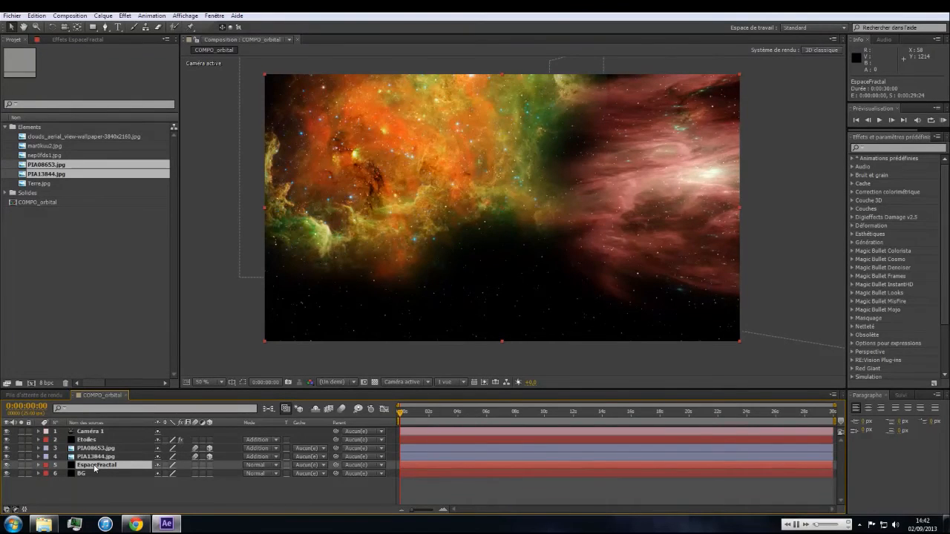
pyautogui.rightClick(94, 467)
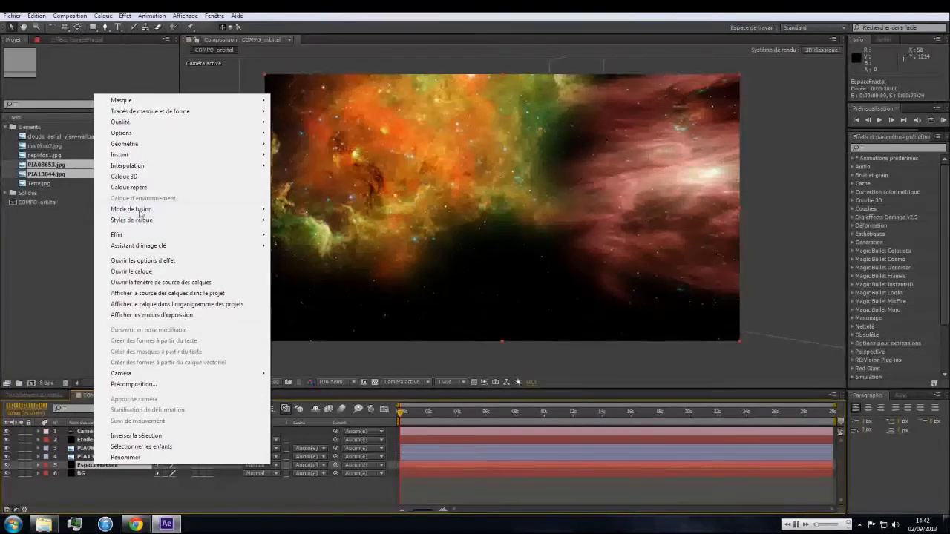
pyautogui.moveTo(136, 241)
pyautogui.moveTo(319, 204)
pyautogui.click(98, 483)
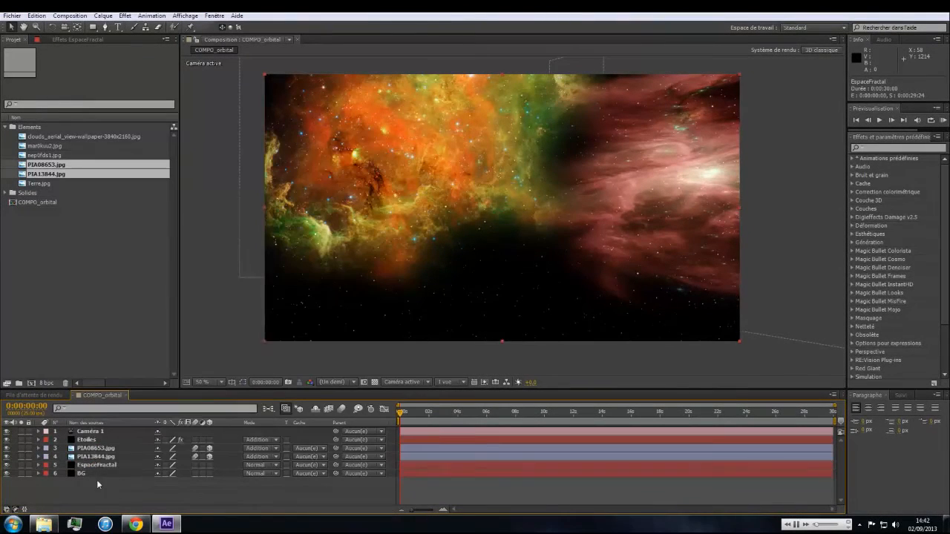
# Apply the Bruit fractal effect to the EspaceFractal layer
pyautogui.click(96, 465)
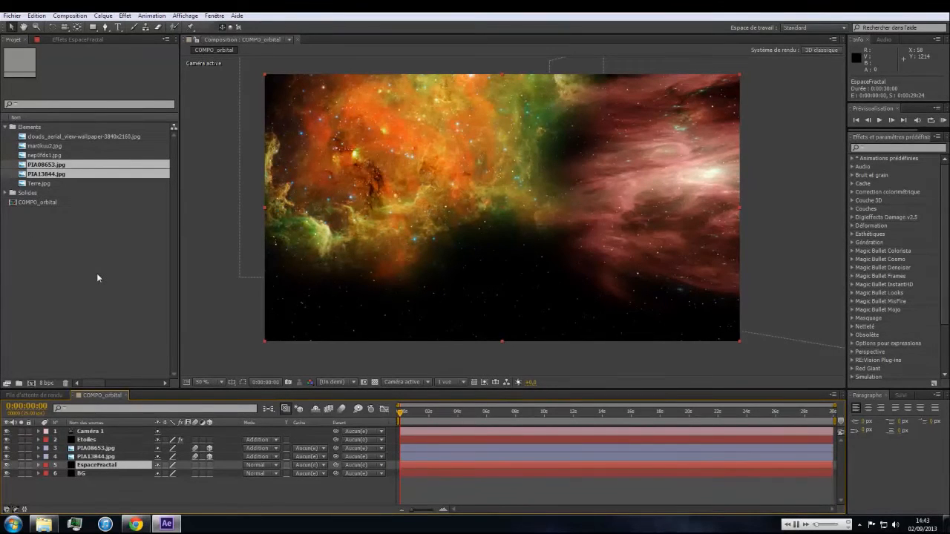
pyautogui.rightClick(106, 466)
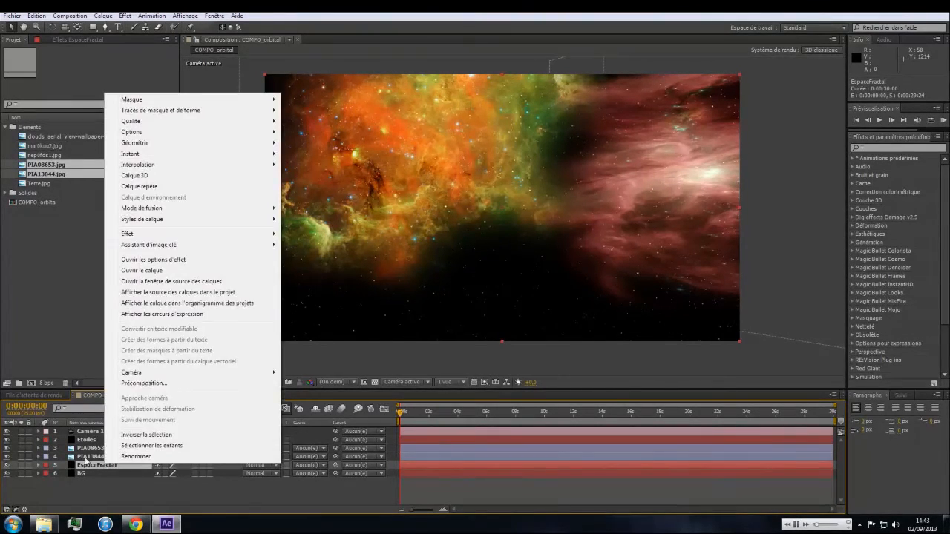
pyautogui.moveTo(178, 238)
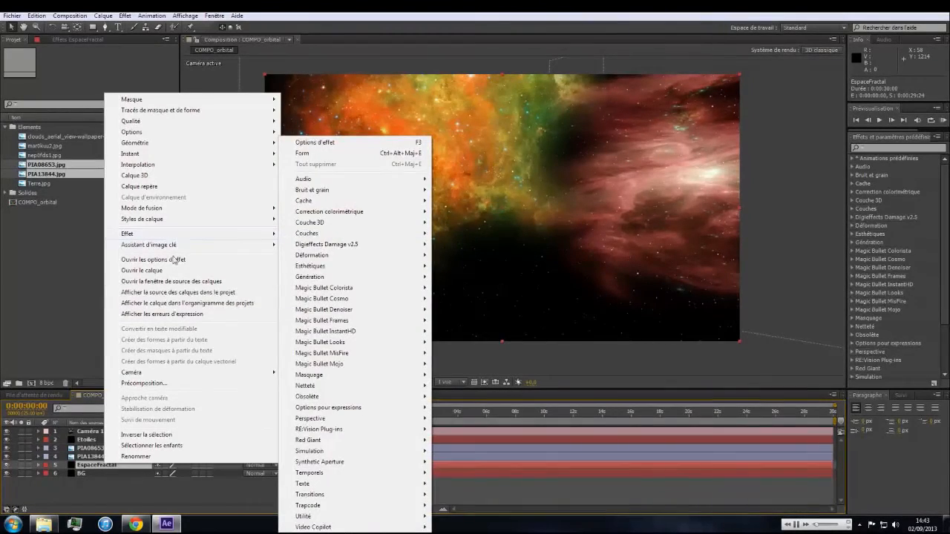
pyautogui.rightClick(97, 466)
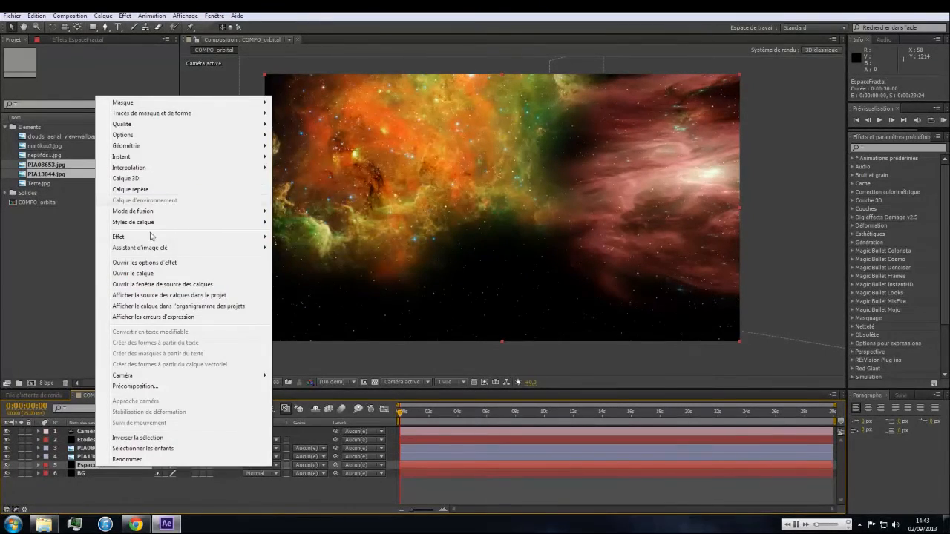
pyautogui.moveTo(152, 237)
pyautogui.moveTo(304, 190)
pyautogui.click(211, 236)
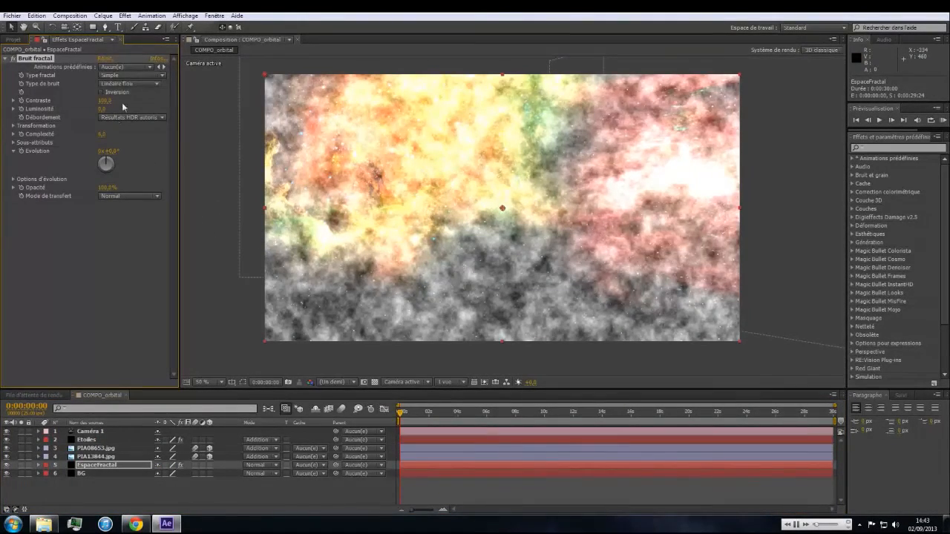
# Set the fractal type of the Bruit fractal effect to Nuageux and its noise type to Linéaire
pyautogui.click(119, 76)
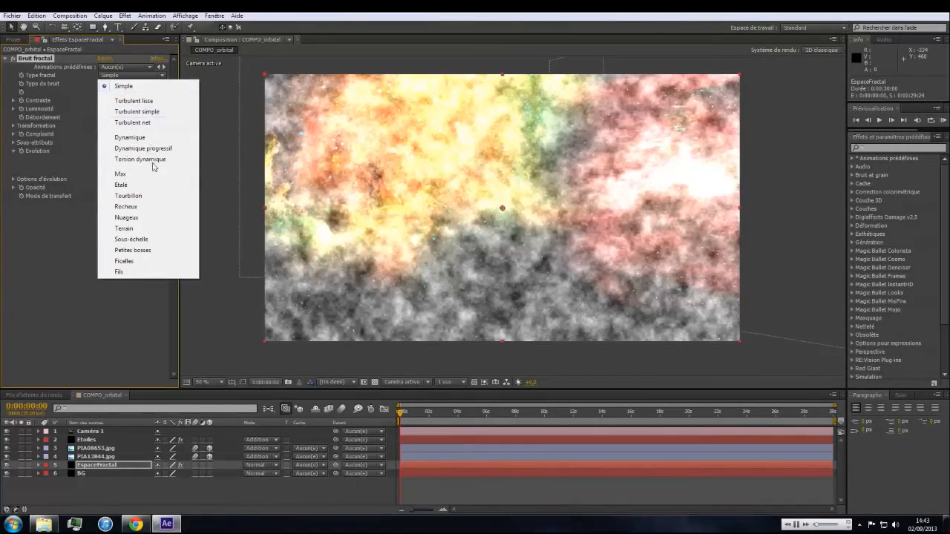
pyautogui.click(130, 220)
pyautogui.click(130, 83)
pyautogui.click(138, 107)
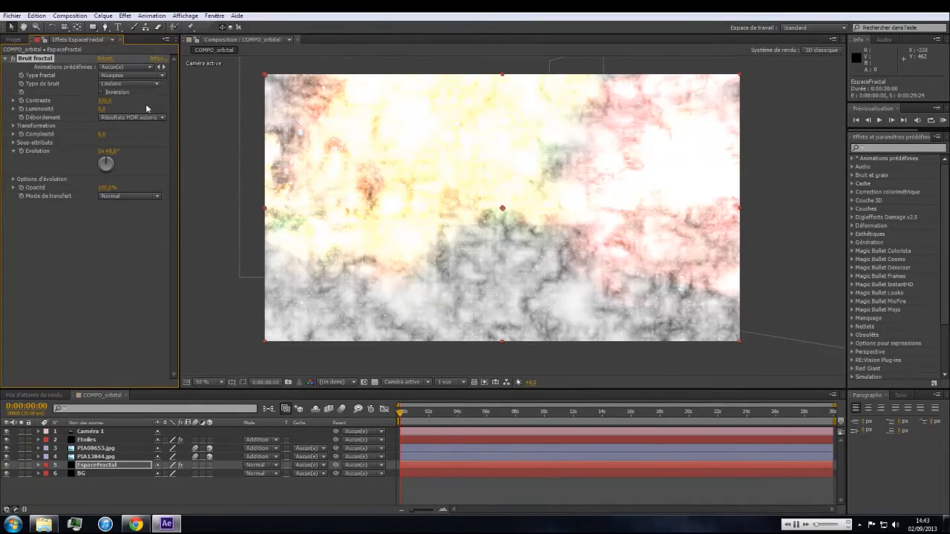
# Set the contrast of the Bruit fractal effect to 109 and its brightness to -38
pyautogui.click(105, 101)
pyautogui.write('100')
pyautogui.press('Return')
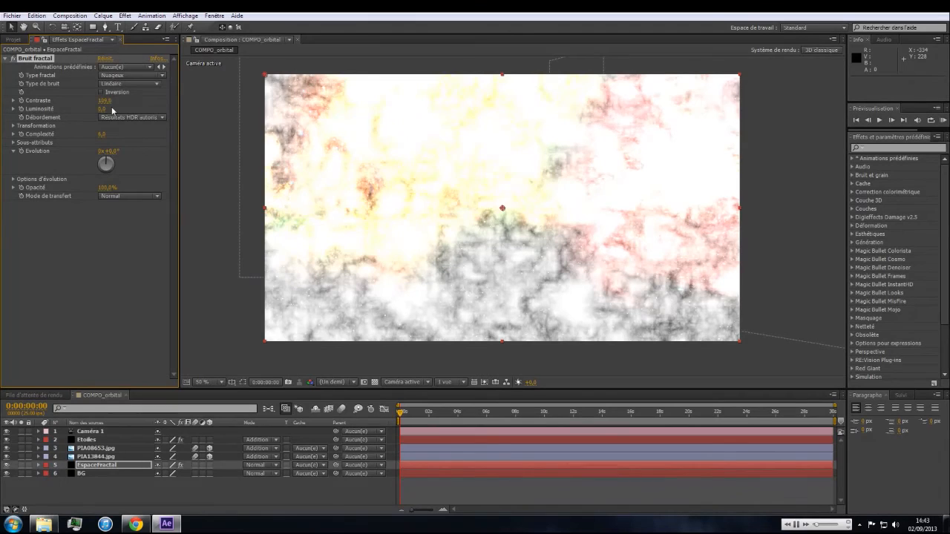
pyautogui.click(105, 109)
pyautogui.write('-38')
pyautogui.press('Return')
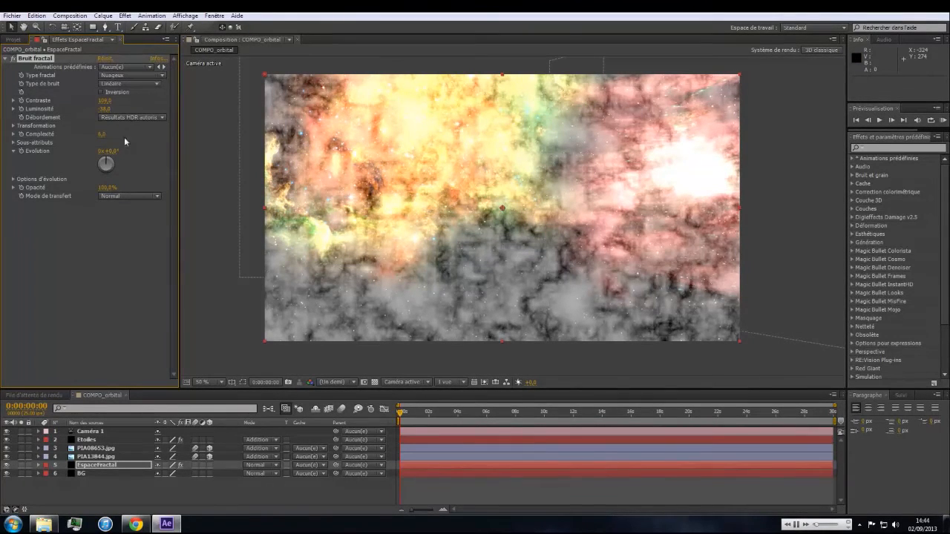
# Try raising the complexity of the Bruit fractal effect to 20
pyautogui.click(103, 134)
pyautogui.write('10')
pyautogui.press('Return')
pyautogui.moveTo(101, 134); pyautogui.dragTo(137, 133)
pyautogui.moveTo(198, 123); pyautogui.dragTo(437, 131)
pyautogui.scroll(1, 511, 260)
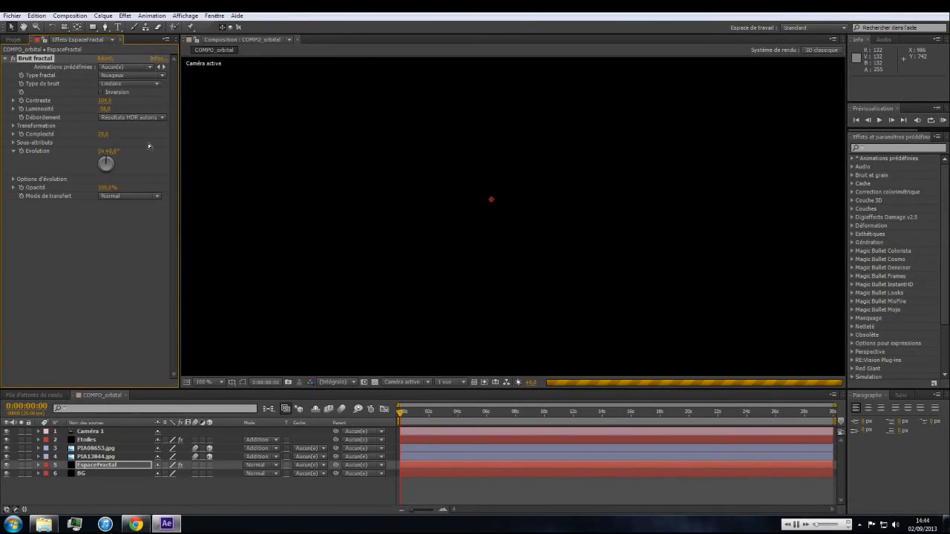
# Set the complexity of the Bruit fractal effect to 10
pyautogui.click(106, 134)
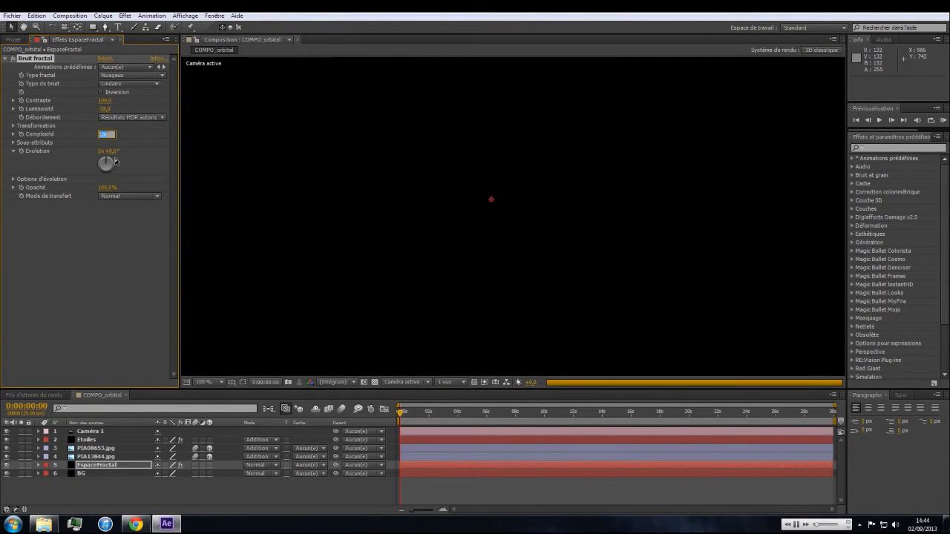
pyautogui.write('10')
pyautogui.press('Return')
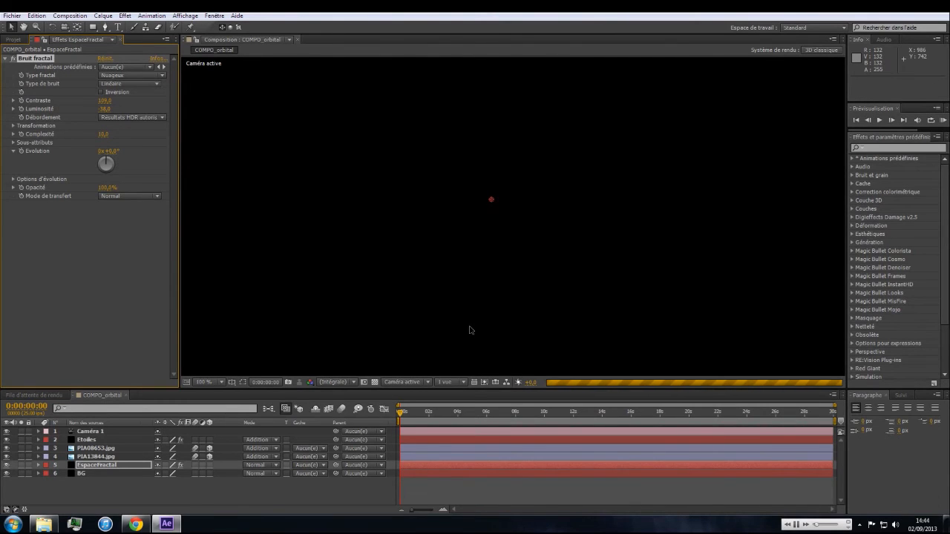
pyautogui.press(',')
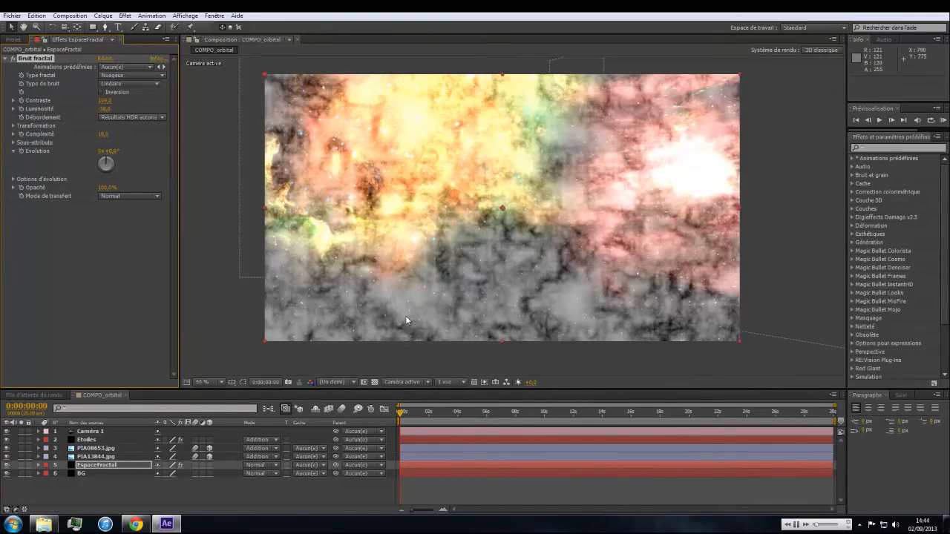
# Precompose the EspaceFractal layer as PrecompHorizon, moving all attributes into the new composition
pyautogui.click(109, 465)
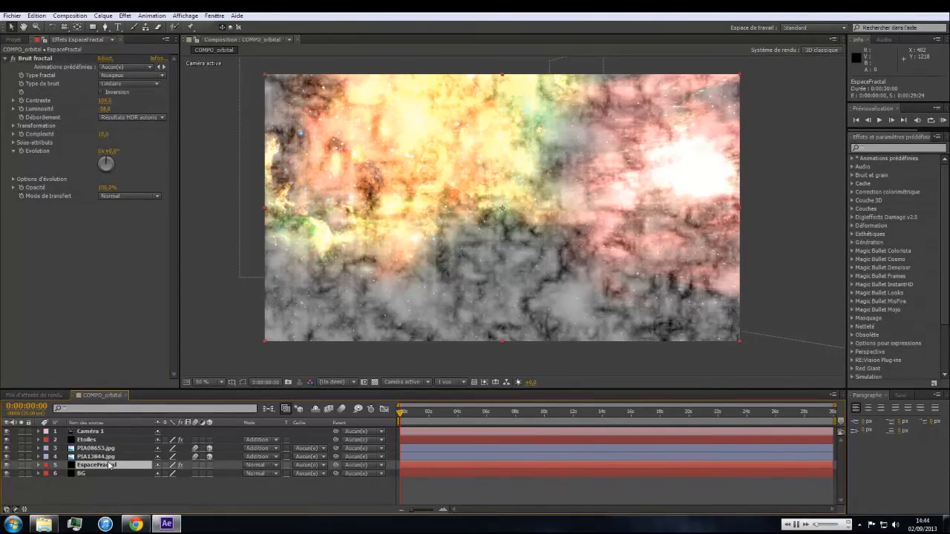
pyautogui.hotkey('ctrl', 'shift', 'c')
pyautogui.write('PrecompHorizon')
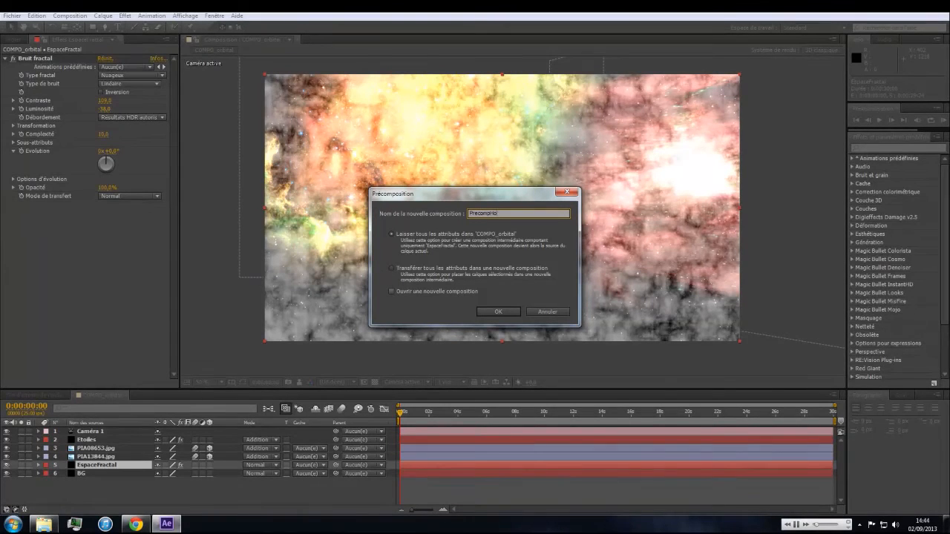
pyautogui.click(391, 269)
pyautogui.click(498, 312)
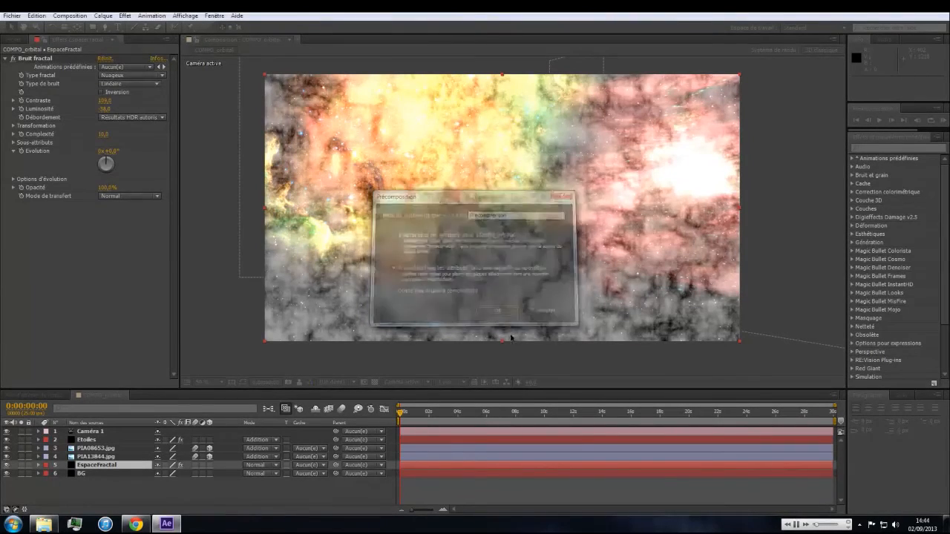
# Apply the Trapcode Horizon effect to the PrecompHorizon layer
pyautogui.rightClick(56, 161)
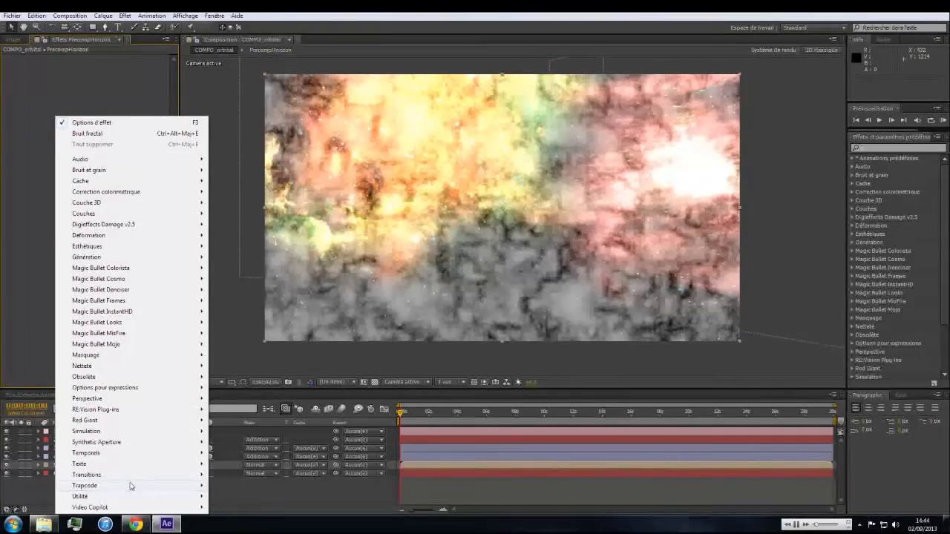
pyautogui.moveTo(126, 486)
pyautogui.click(239, 434)
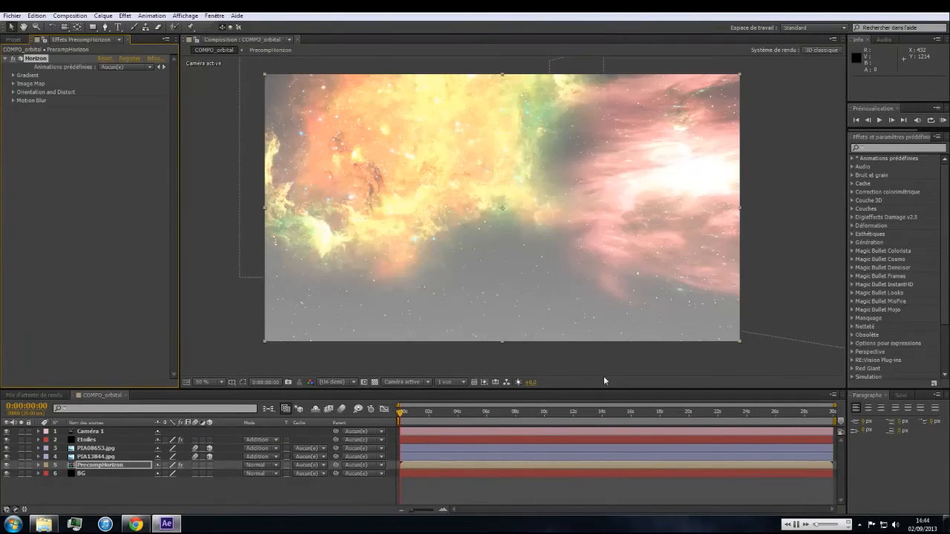
# Resize the PrecompHorizon composition to 3000 px wide and 1700 px high with the aspect ratio unlocked
pyautogui.click(270, 50)
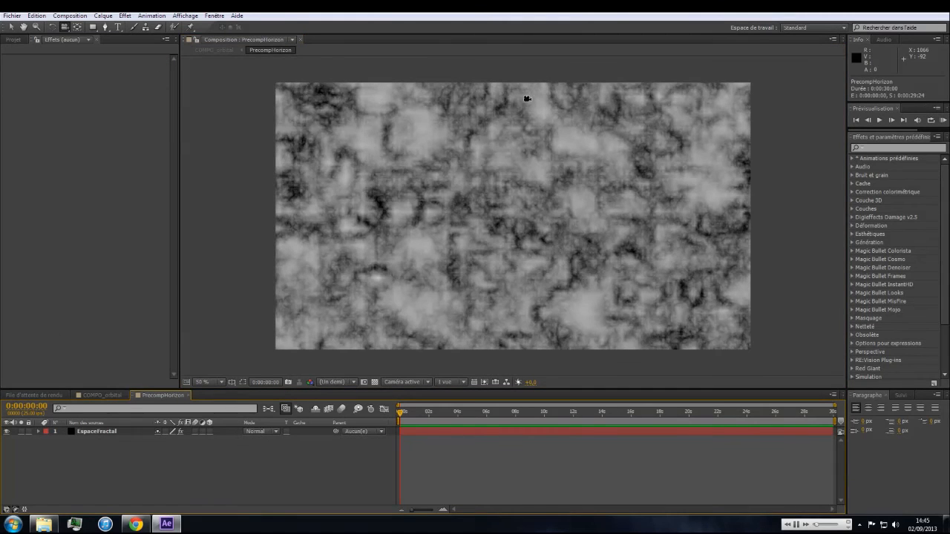
pyautogui.hotkey('ctrl', 'k')
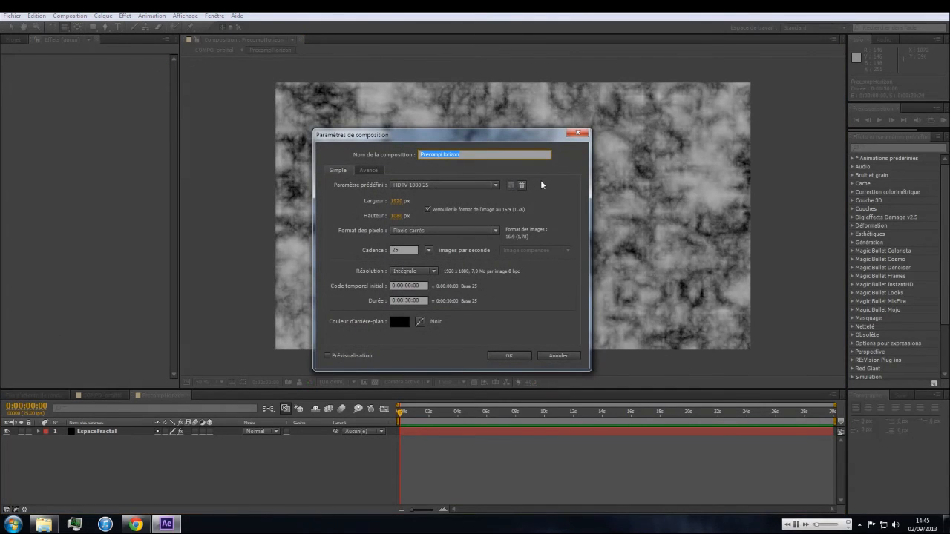
pyautogui.click(397, 201)
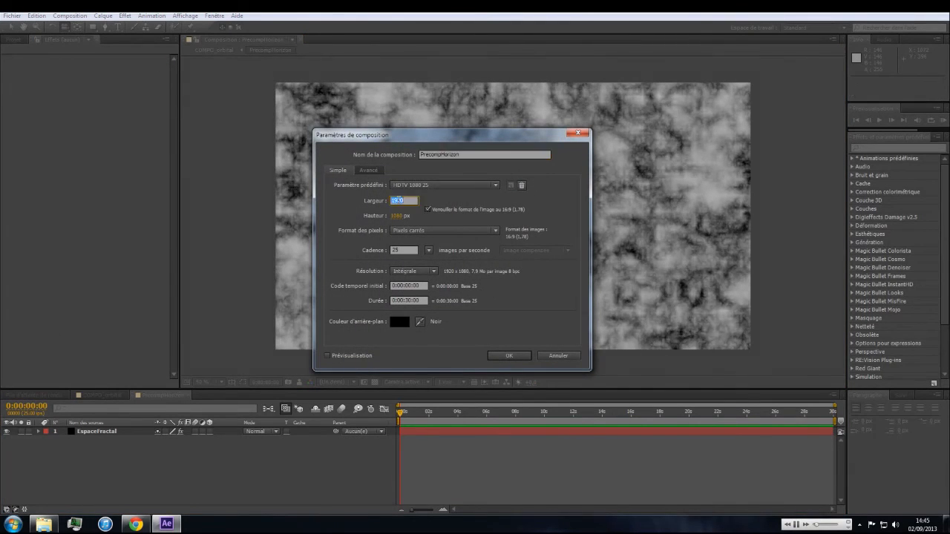
pyautogui.write('3001')
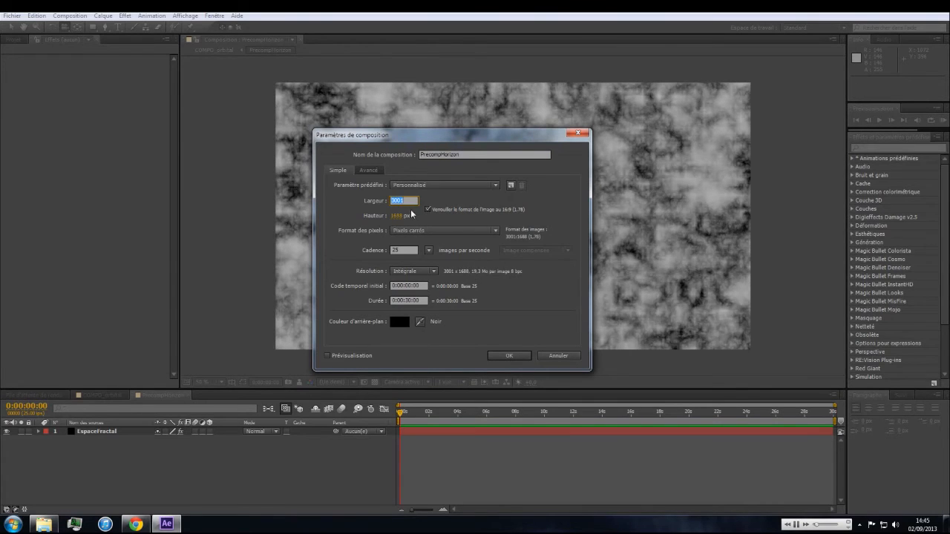
pyautogui.click(428, 209)
pyautogui.click(396, 215)
pyautogui.write('1700')
pyautogui.press('Return')
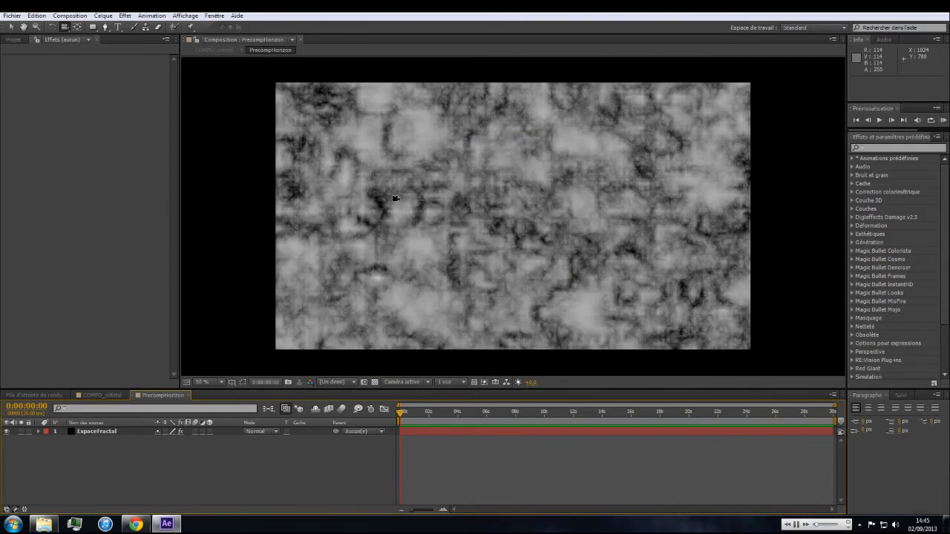
# Delete the EspaceFractal layer from the PrecompHorizon composition
pyautogui.scroll(-2, 490, 245)
pyautogui.scroll(1, 490, 248)
pyautogui.press('v')
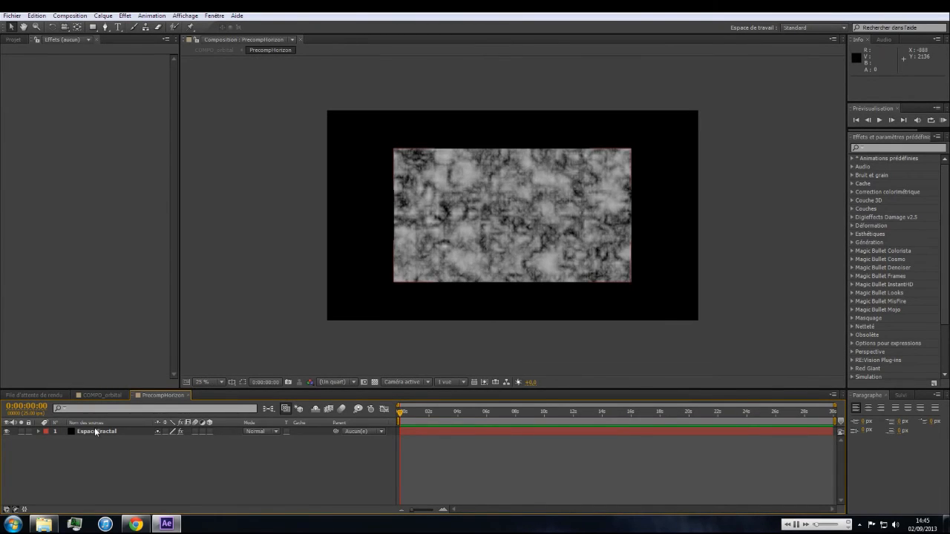
pyautogui.click(94, 431)
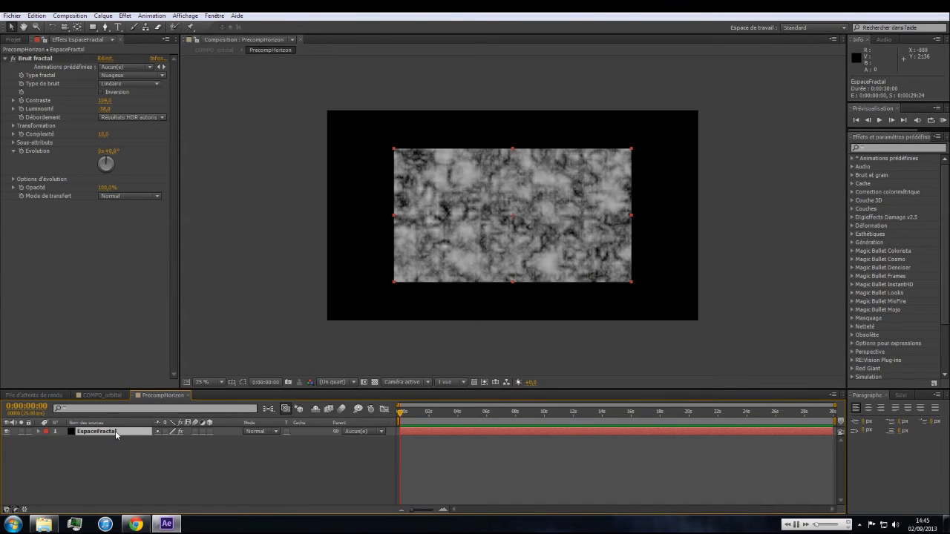
pyautogui.press('Delete')
# Create a black 3000 × 1700 px solid in the PrecompHorizon composition
pyautogui.rightClick(115, 431)
pyautogui.moveTo(143, 331)
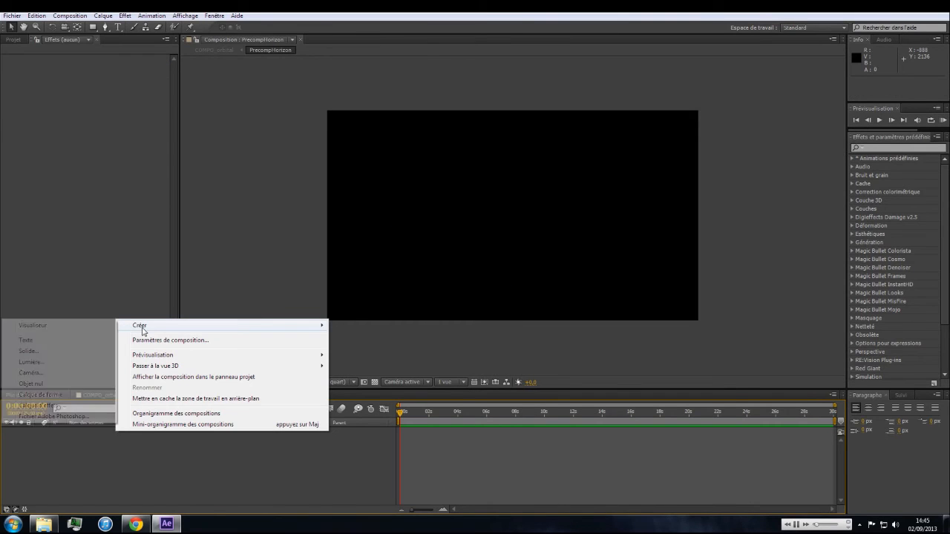
pyautogui.click(47, 352)
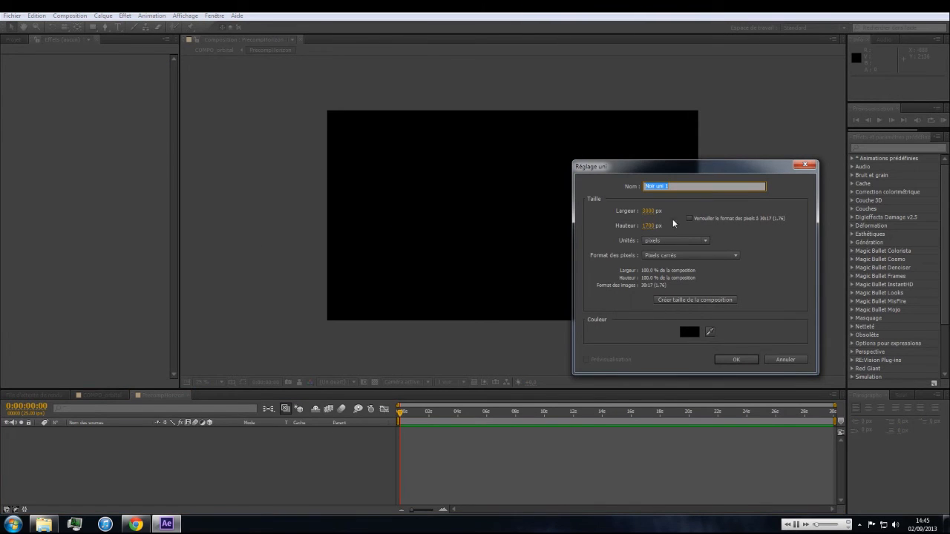
pyautogui.click(736, 359)
# Apply a Bruit fractal effect to the new solid with fractal type Nuageux and noise type Linéaire
pyautogui.rightClick(90, 431)
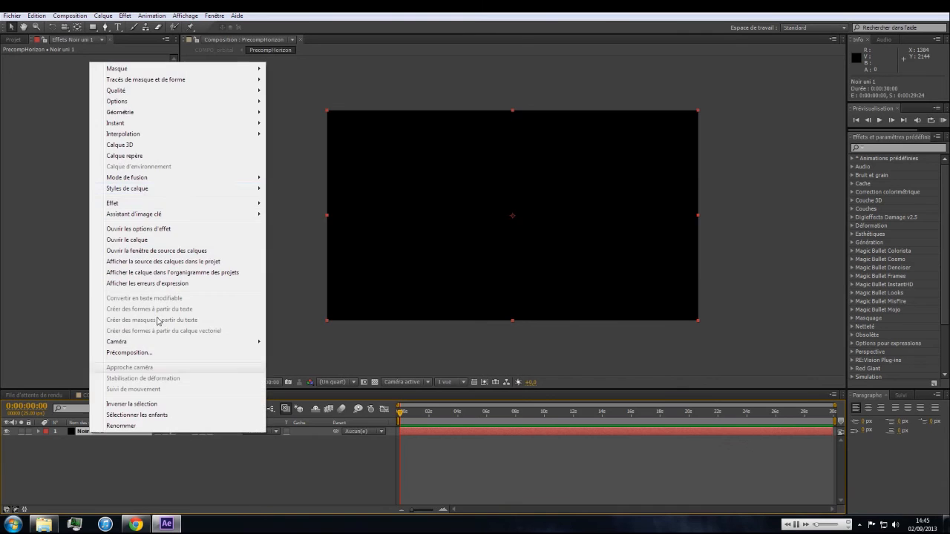
pyautogui.moveTo(252, 202)
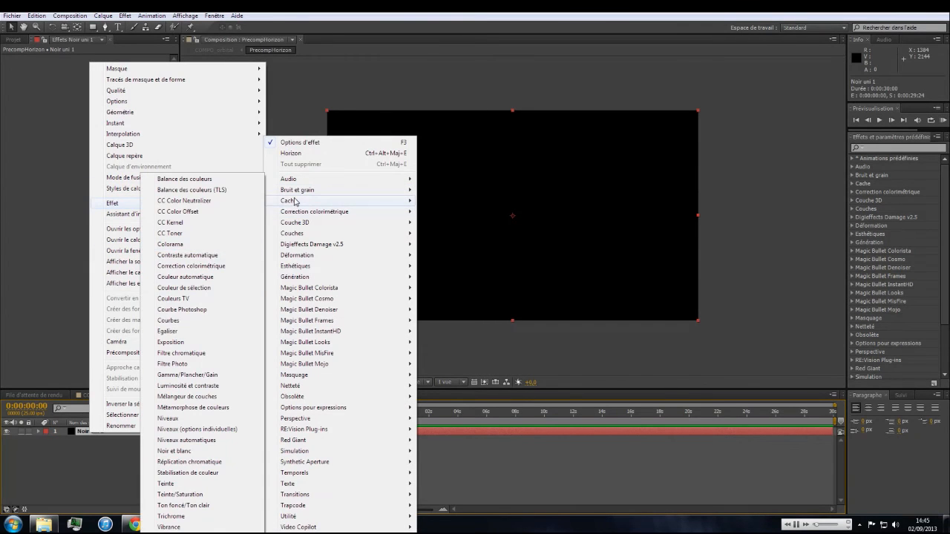
pyautogui.click(212, 233)
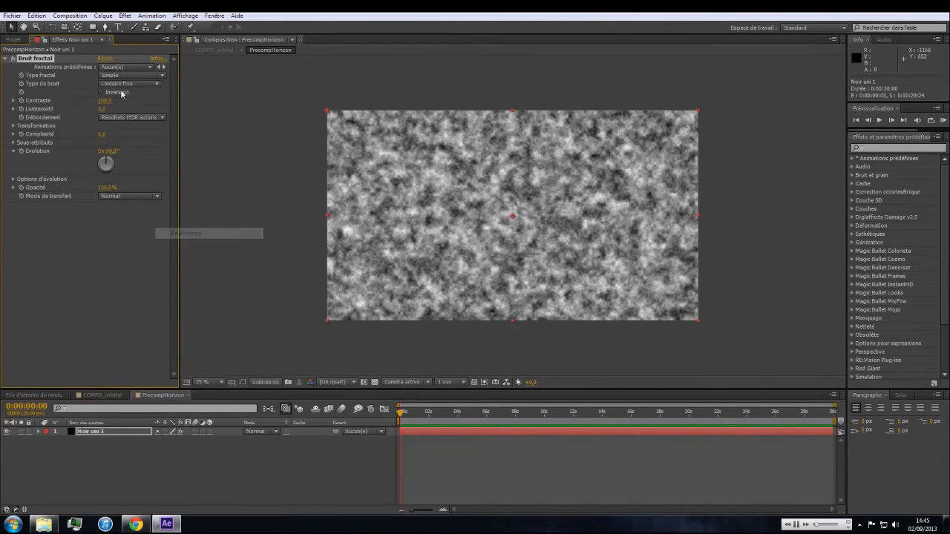
pyautogui.click(115, 77)
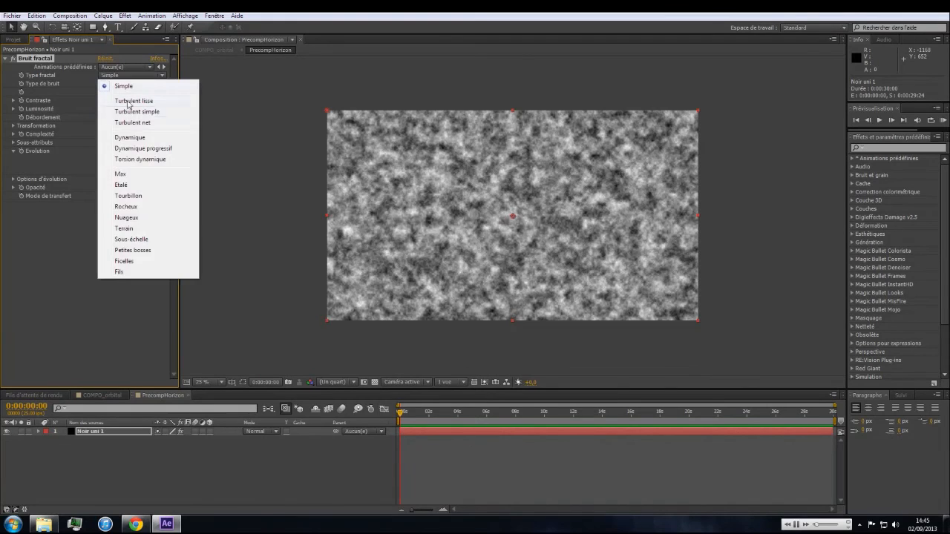
pyautogui.click(126, 218)
pyautogui.click(130, 83)
pyautogui.click(126, 104)
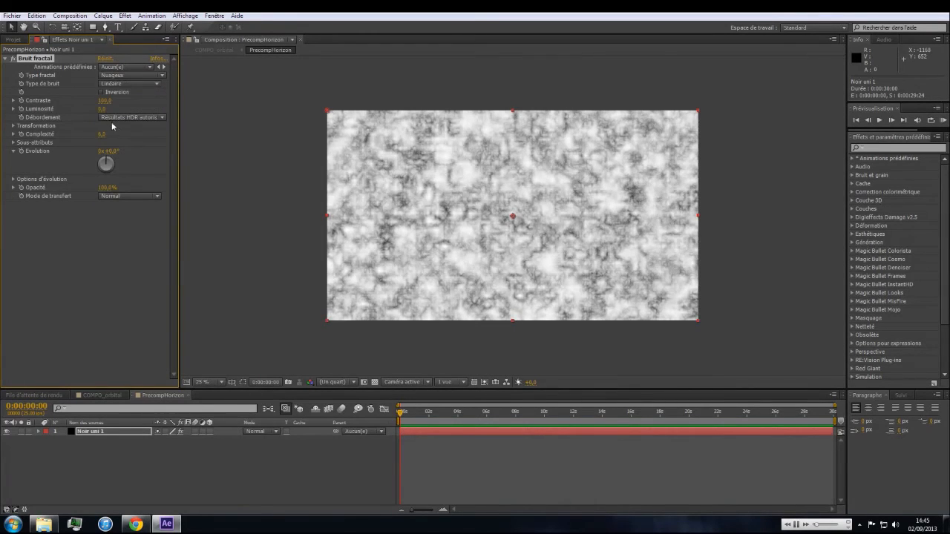
# Set the solid's Bruit fractal contrast to 109, brightness to -38 and complexity to 10
pyautogui.click(106, 101)
pyautogui.press('Tab')
pyautogui.write('-30')
pyautogui.press('Return')
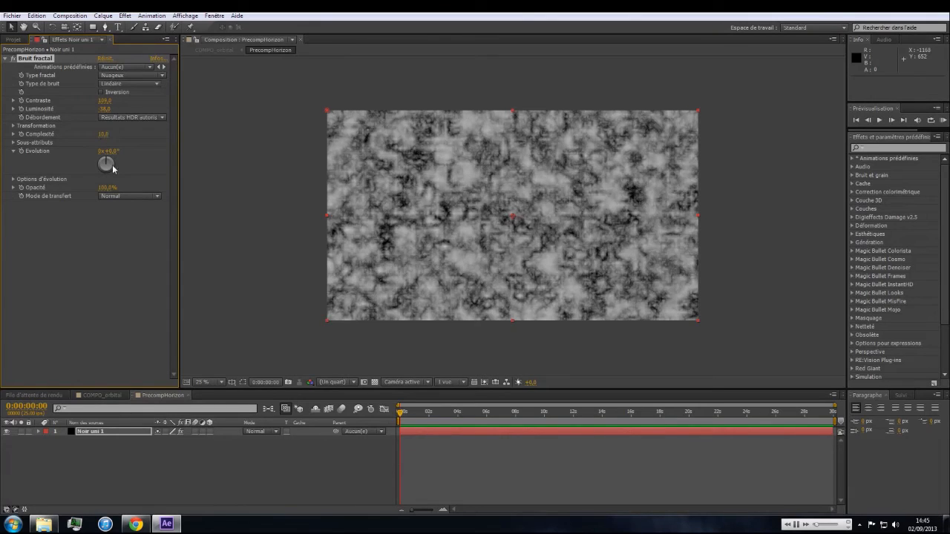
# Add a Dégradé 4 couleurs effect to the fractal noise solid
pyautogui.click(5, 59)
pyautogui.rightClick(70, 185)
pyautogui.moveTo(105, 193)
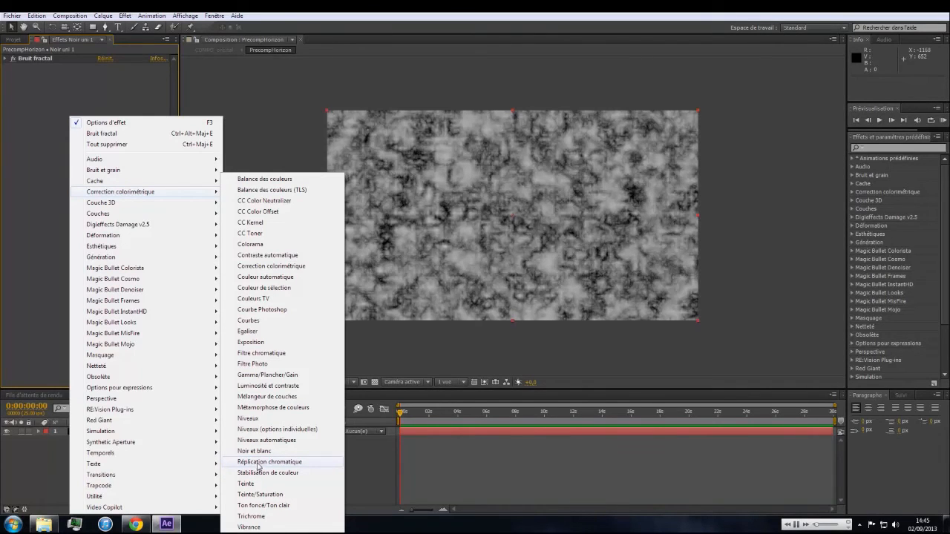
pyautogui.moveTo(156, 246)
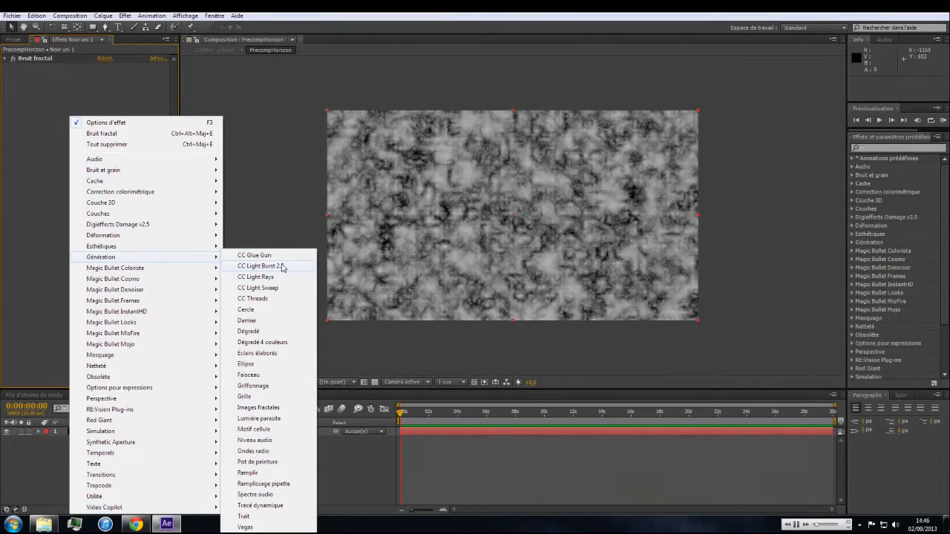
pyautogui.click(271, 342)
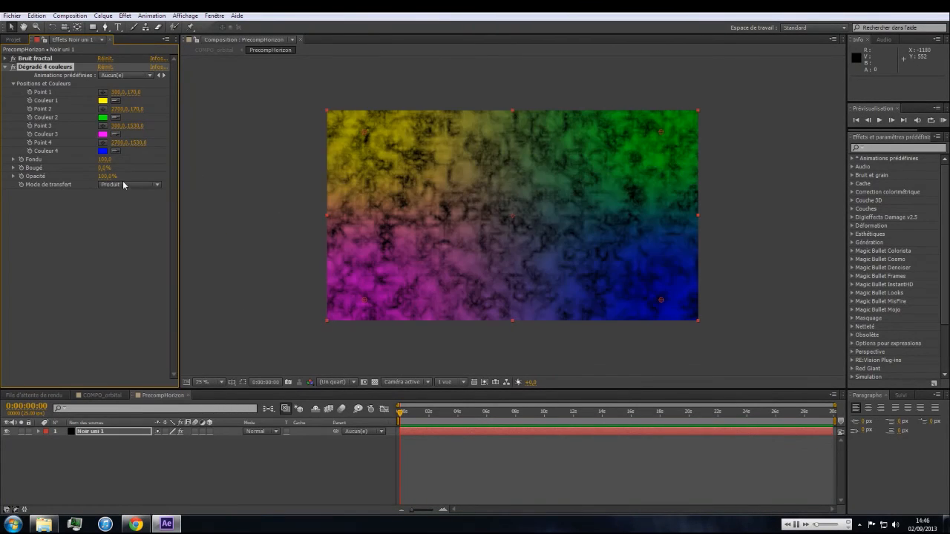
# Try the Ecran transfer mode on the Dégradé 4 couleurs effect and settle on Produit
pyautogui.click(123, 184)
pyautogui.click(122, 242)
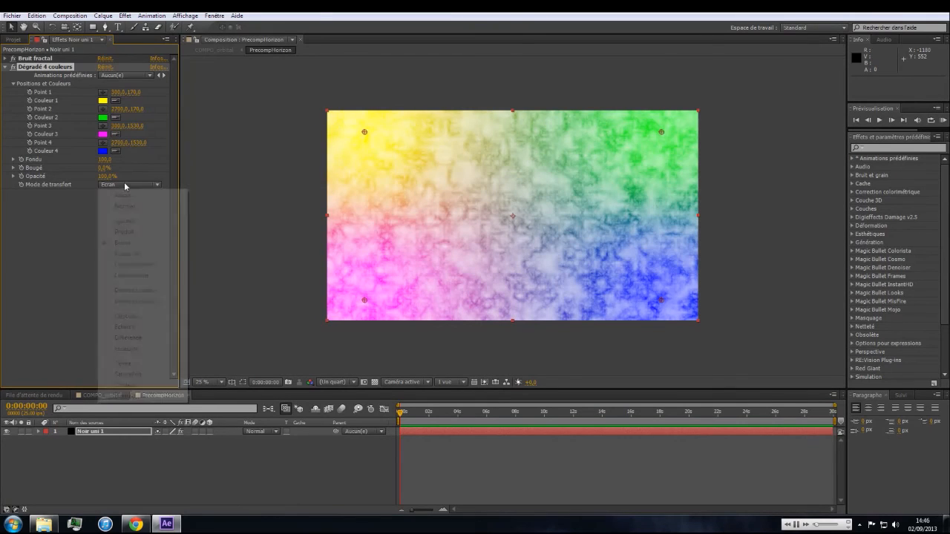
pyautogui.click(128, 232)
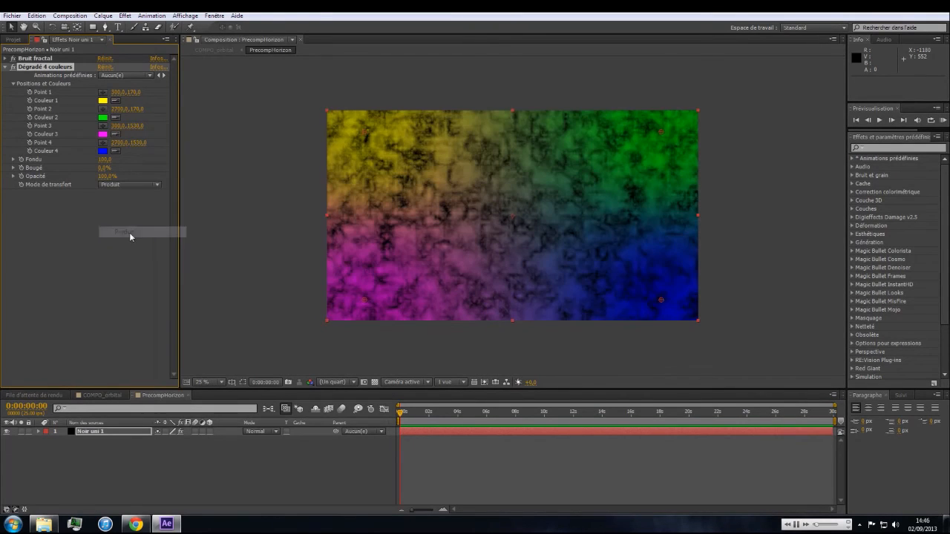
# Change Couleur 4 of the four-colour gradient to a medium blue with a hue of about 205°
pyautogui.click(103, 152)
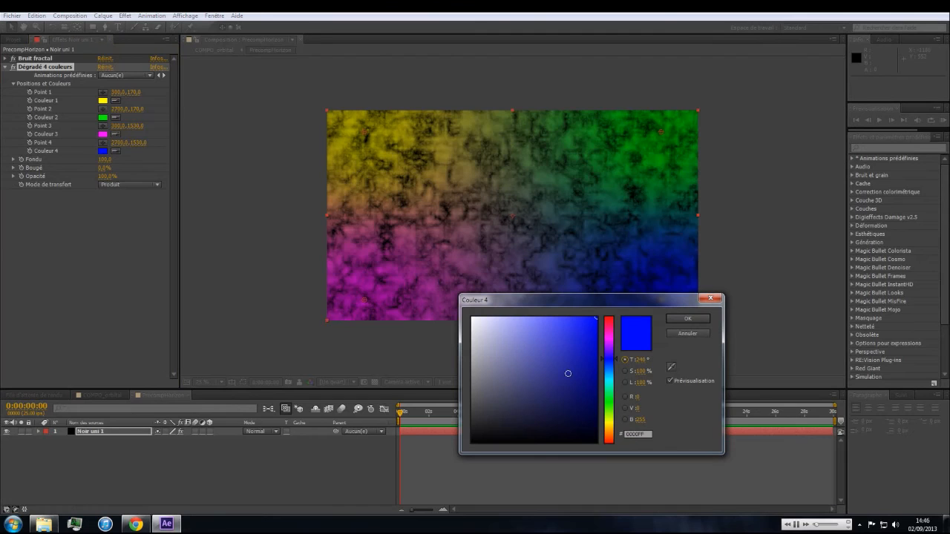
pyautogui.click(608, 371)
pyautogui.click(560, 365)
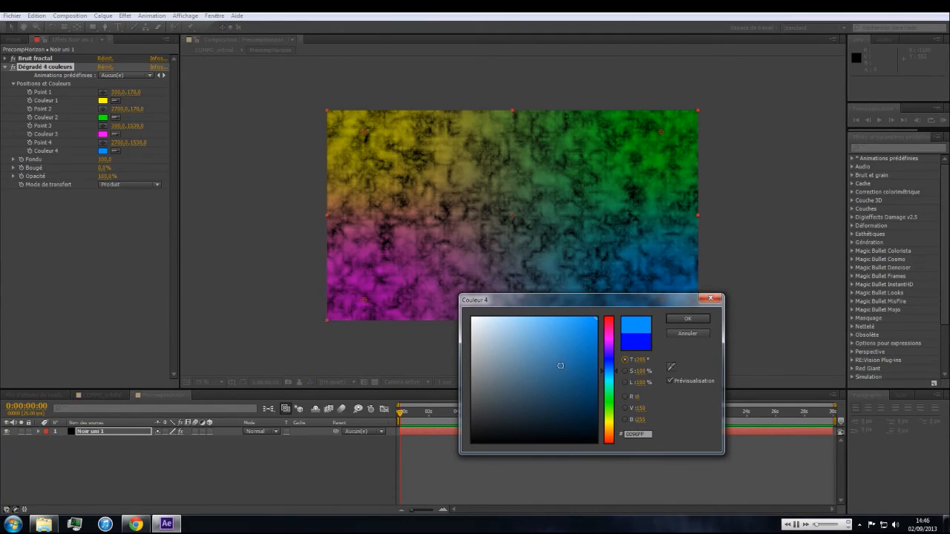
pyautogui.click(684, 320)
# Set Couleur 3 of the gradient to a dark blue at about 82% saturation and 42% brightness, and move Point 3 to about 712, 1214
pyautogui.click(103, 135)
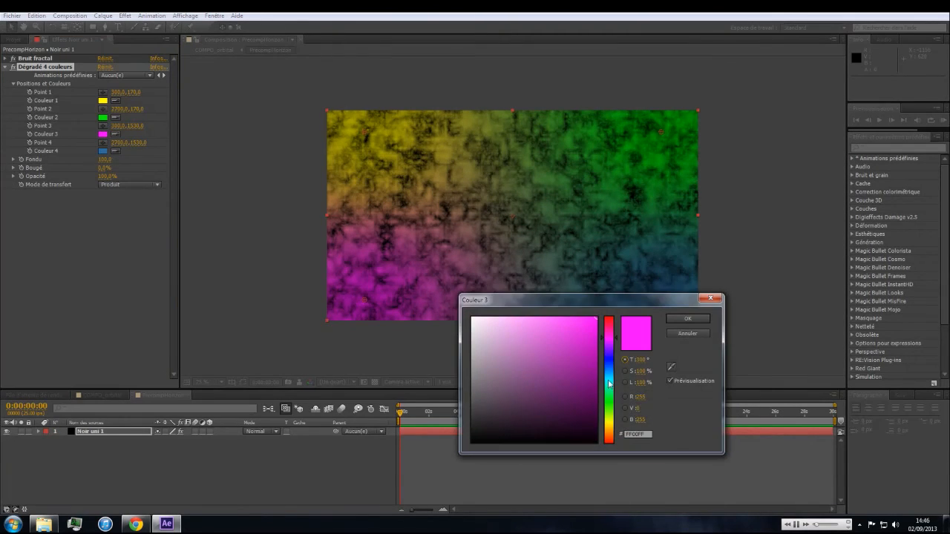
pyautogui.click(608, 371)
pyautogui.click(574, 389)
pyautogui.moveTo(601, 373); pyautogui.dragTo(613, 379)
pyautogui.click(698, 319)
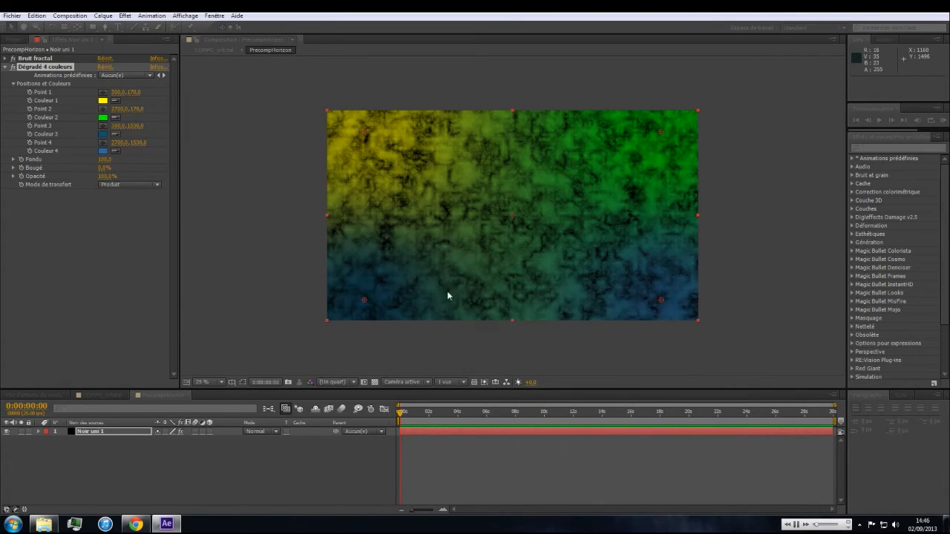
pyautogui.moveTo(364, 298); pyautogui.dragTo(416, 259)
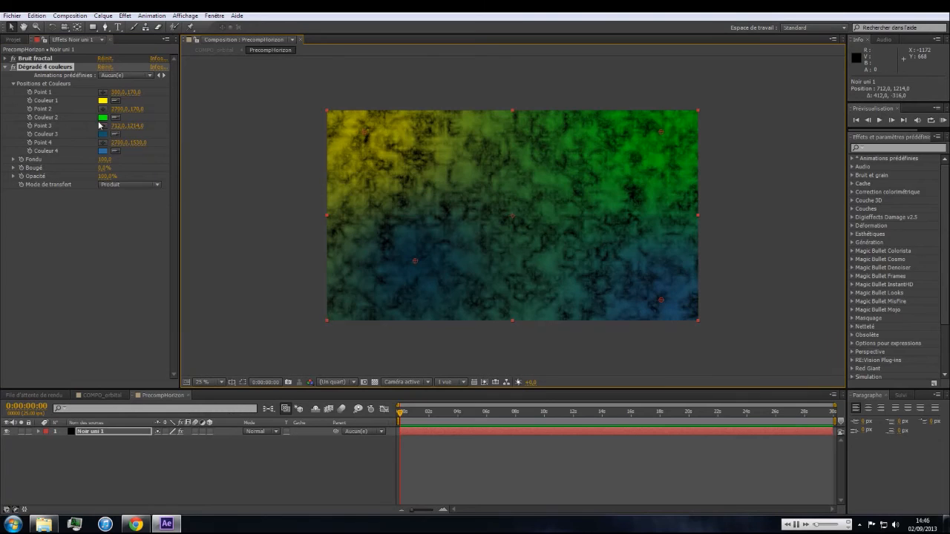
# Set Couleur 4 of the gradient to a light cyan at about 41% saturation and 78% brightness, and review Couleur 3 in its colour picker
pyautogui.click(104, 152)
pyautogui.moveTo(525, 328); pyautogui.dragTo(522, 344)
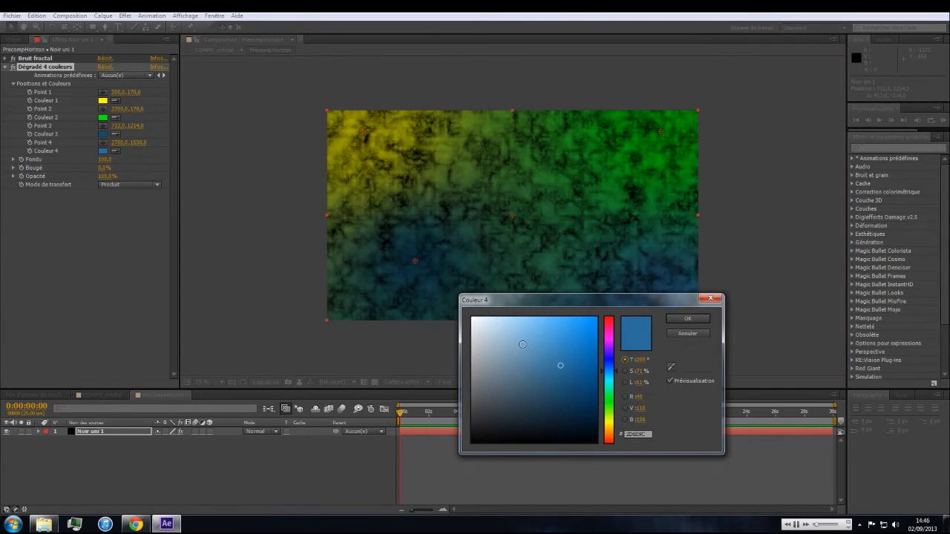
pyautogui.moveTo(614, 387); pyautogui.dragTo(615, 382)
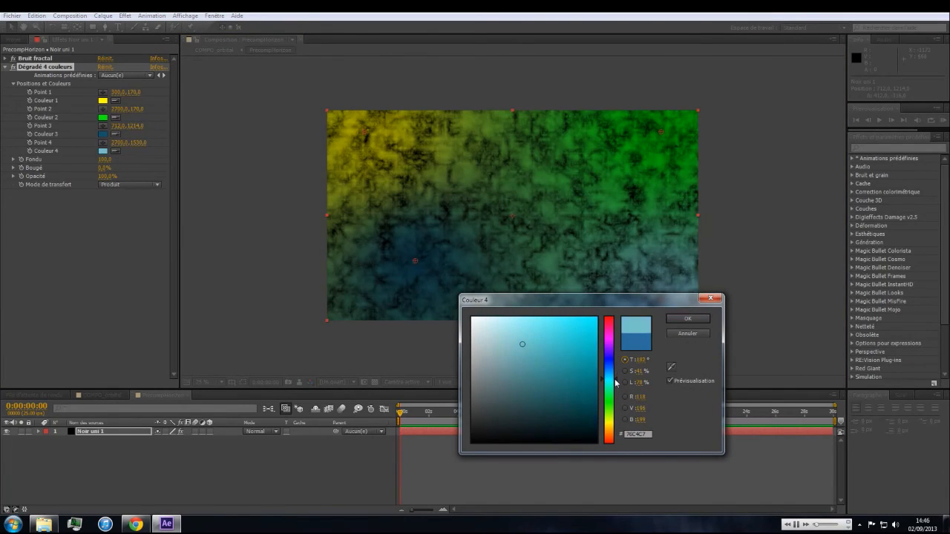
pyautogui.click(686, 319)
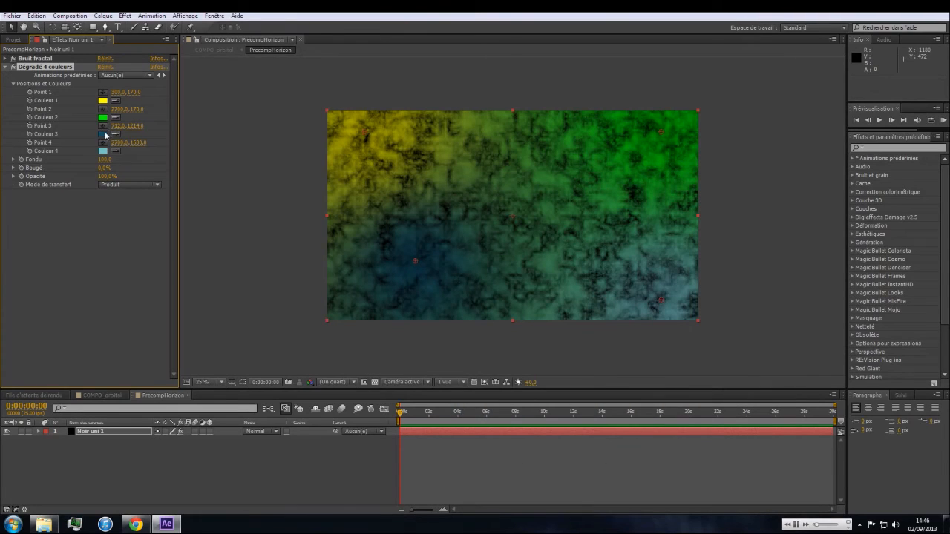
pyautogui.click(105, 134)
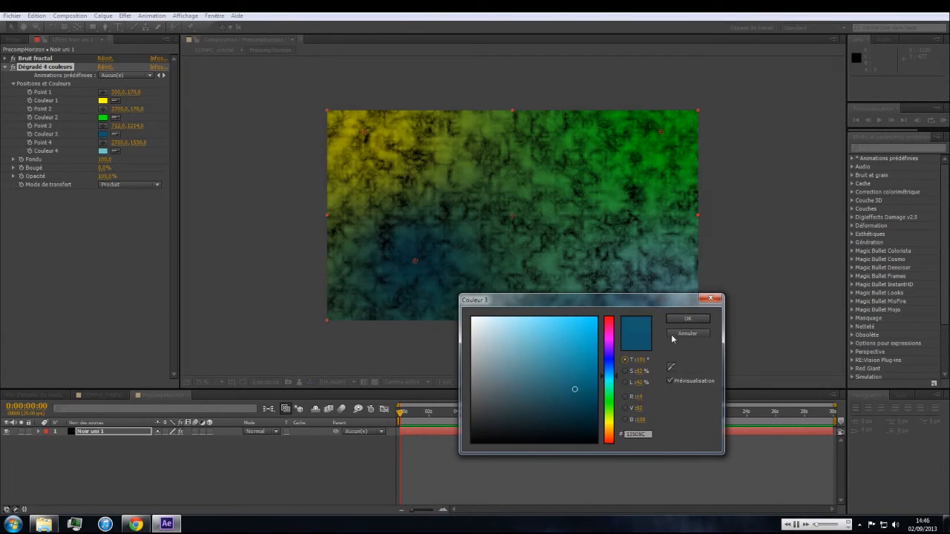
pyautogui.click(687, 318)
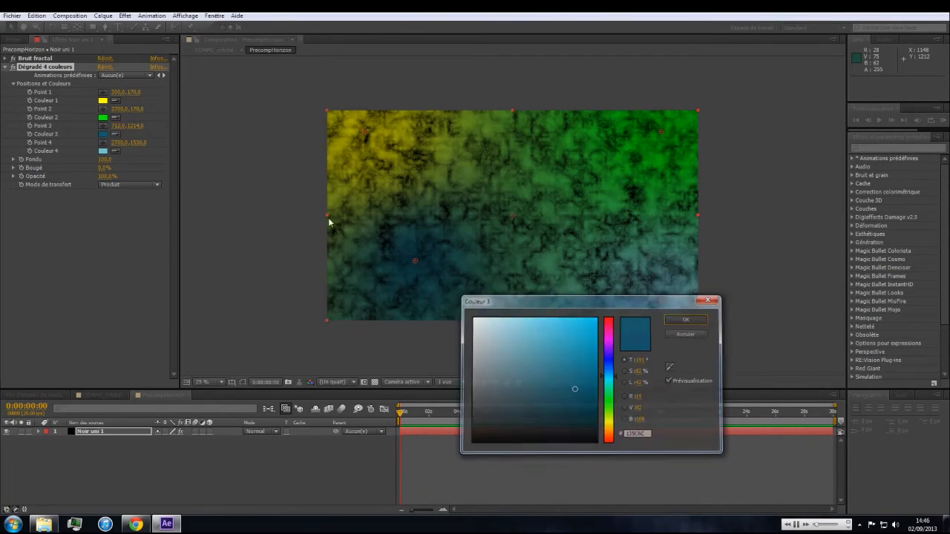
# Sample the light cyan of Couleur 4 for Couleur 2 and Couleur 1 of the four-colour gradient
pyautogui.click(115, 117)
pyautogui.click(103, 148)
pyautogui.click(115, 100)
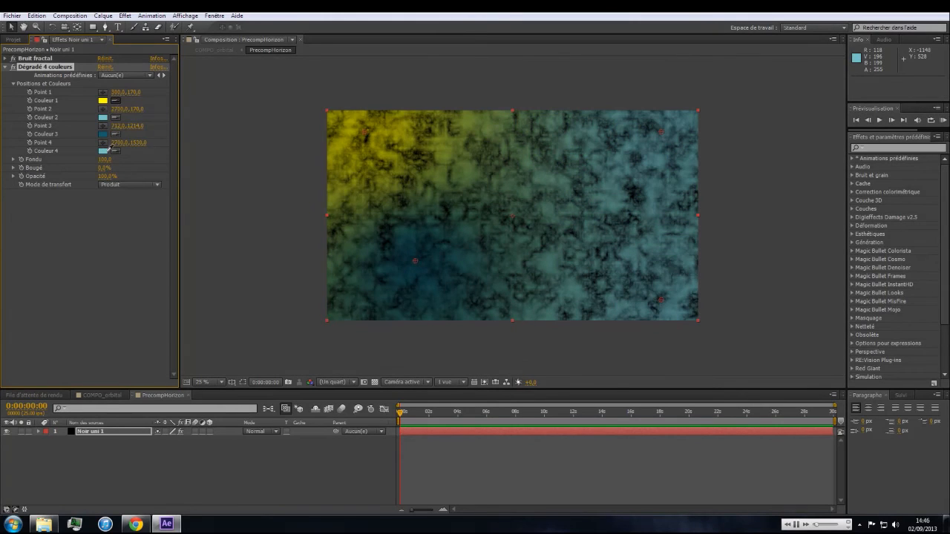
pyautogui.click(103, 152)
pyautogui.click(115, 101)
pyautogui.click(103, 150)
# Lighten Couleur 1 of the gradient to a very pale cyan and move Point 1 to about 668, 466
pyautogui.click(104, 100)
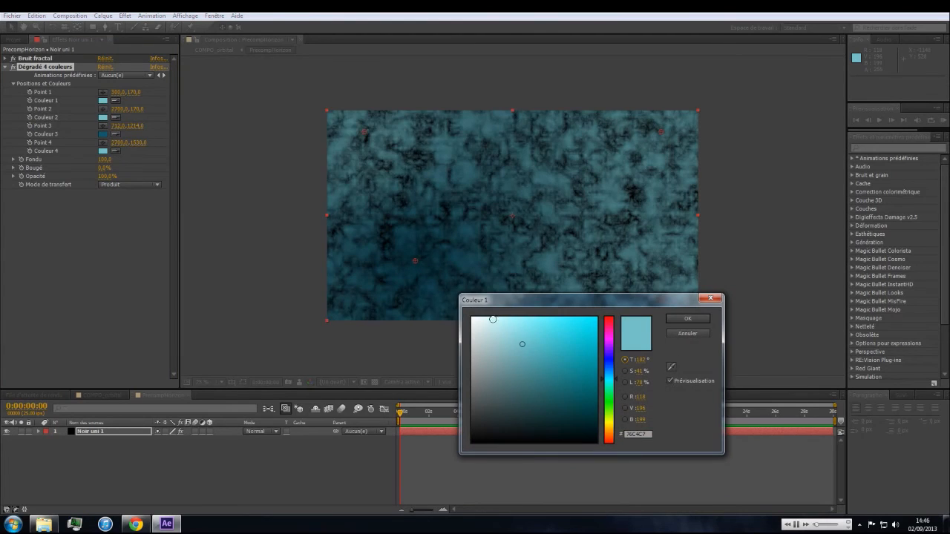
pyautogui.click(501, 330)
pyautogui.click(685, 319)
pyautogui.moveTo(364, 132); pyautogui.dragTo(409, 171)
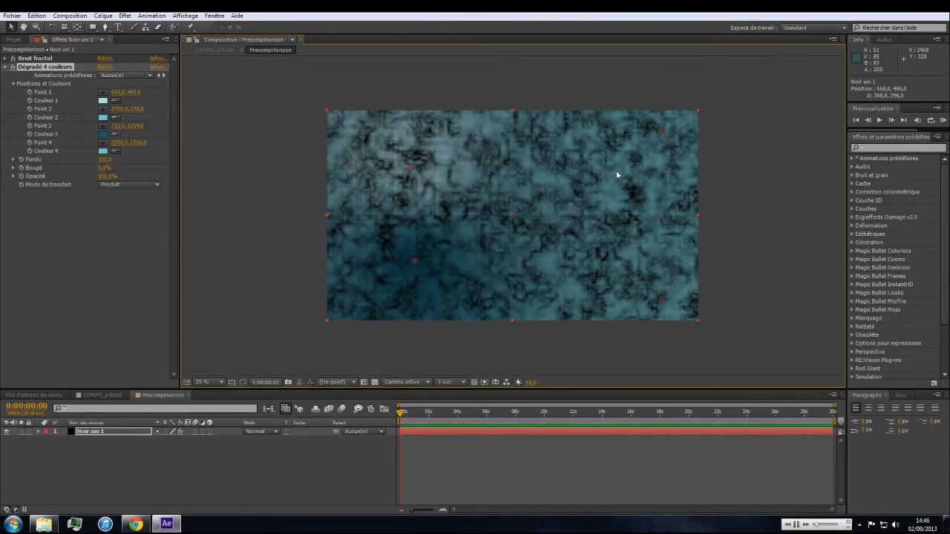
# Close the PrecompHorizon timeline to return to COMPO_orbital, and select the PrecompHorizon layer with its solo turned off
pyautogui.click(124, 226)
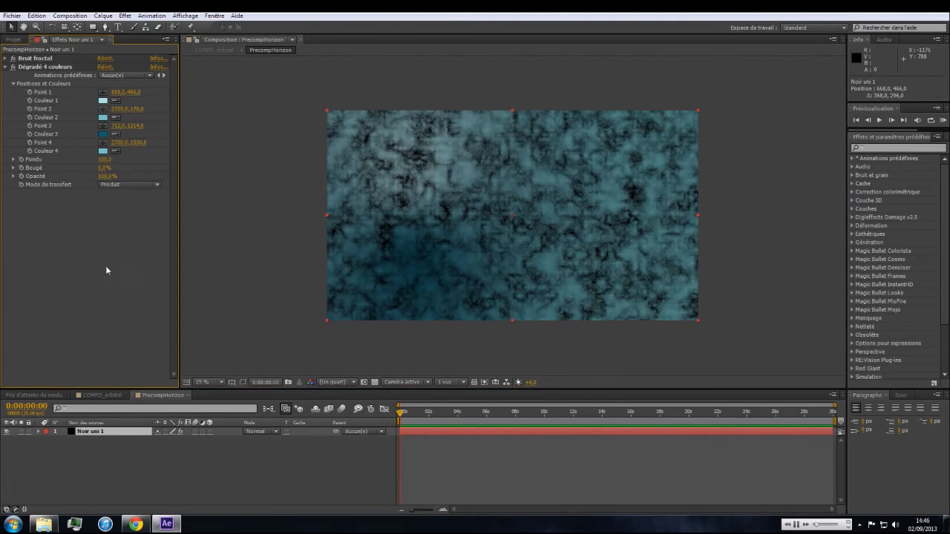
pyautogui.click(187, 396)
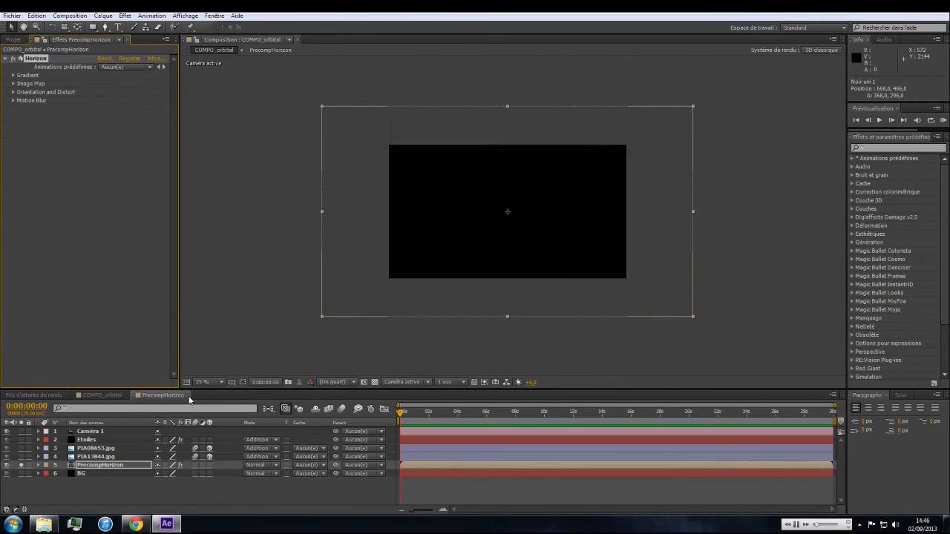
pyautogui.click(124, 467)
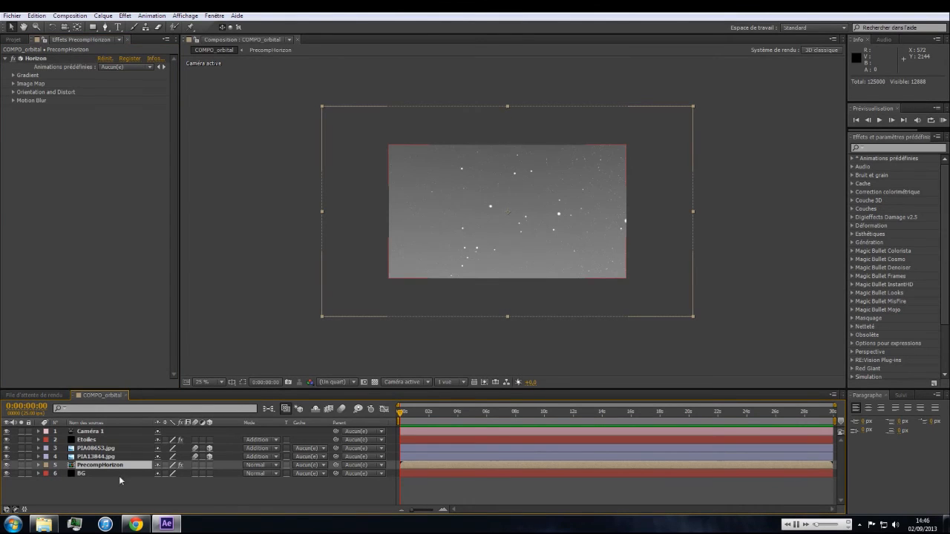
pyautogui.click(255, 472)
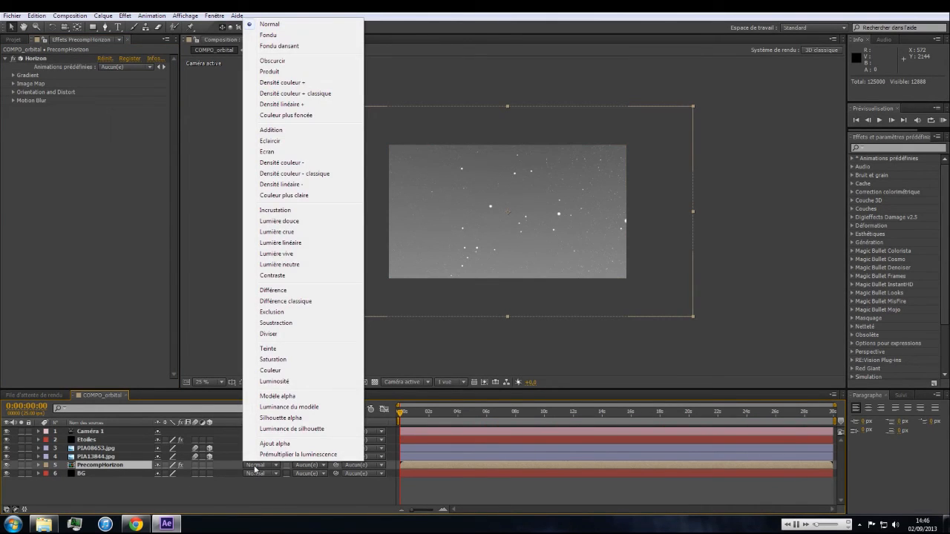
pyautogui.click(137, 466)
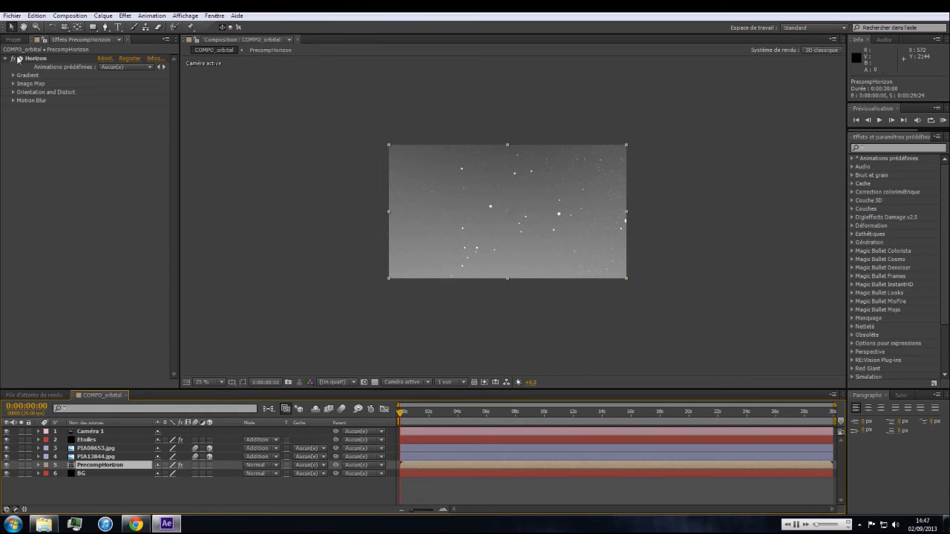
# Try the Points gradient style in the Horizon effect and switch back to Lines
pyautogui.click(109, 467)
pyautogui.scroll(-1, 518, 271)
pyautogui.click(129, 83)
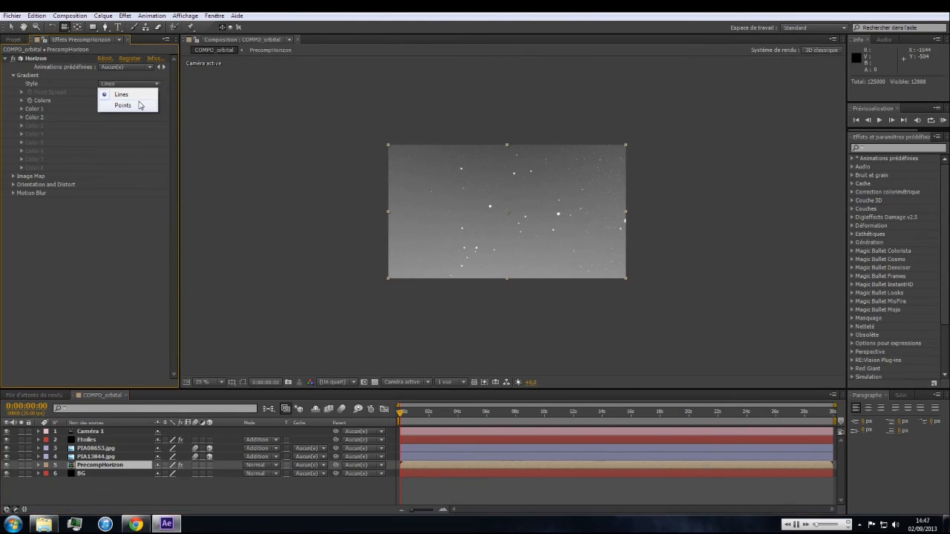
pyautogui.click(123, 106)
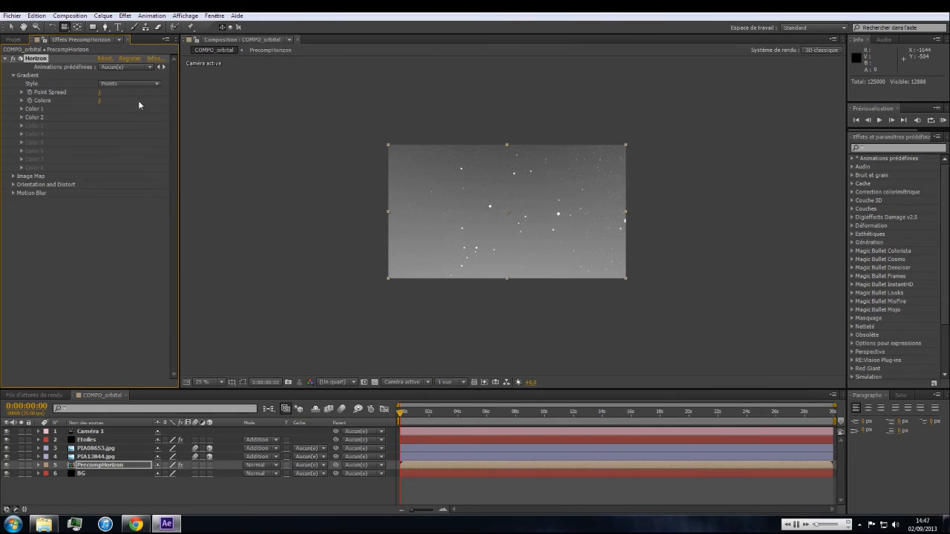
pyautogui.click(115, 85)
pyautogui.click(117, 94)
# Set the Image Map layer of the Horizon effect to PrecompHorizon
pyautogui.click(13, 76)
pyautogui.click(12, 85)
pyautogui.click(123, 92)
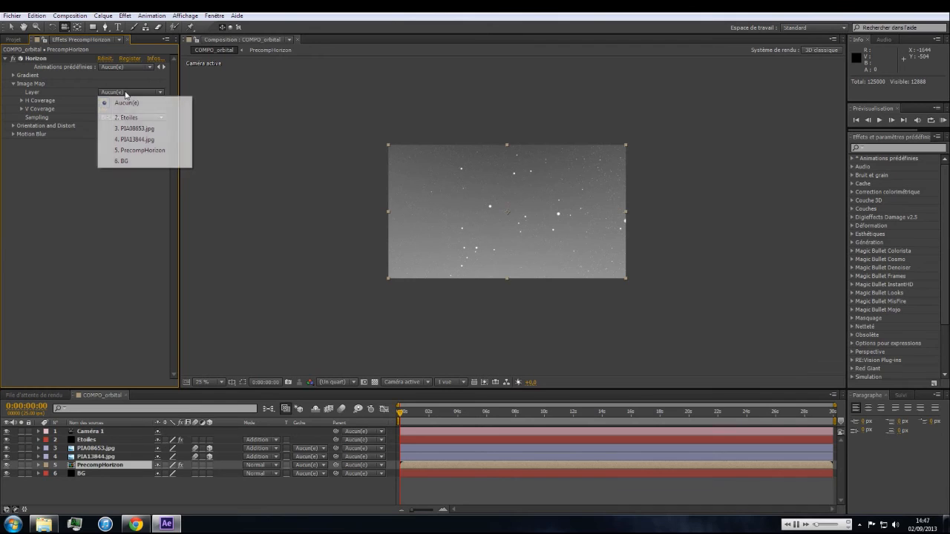
pyautogui.click(141, 150)
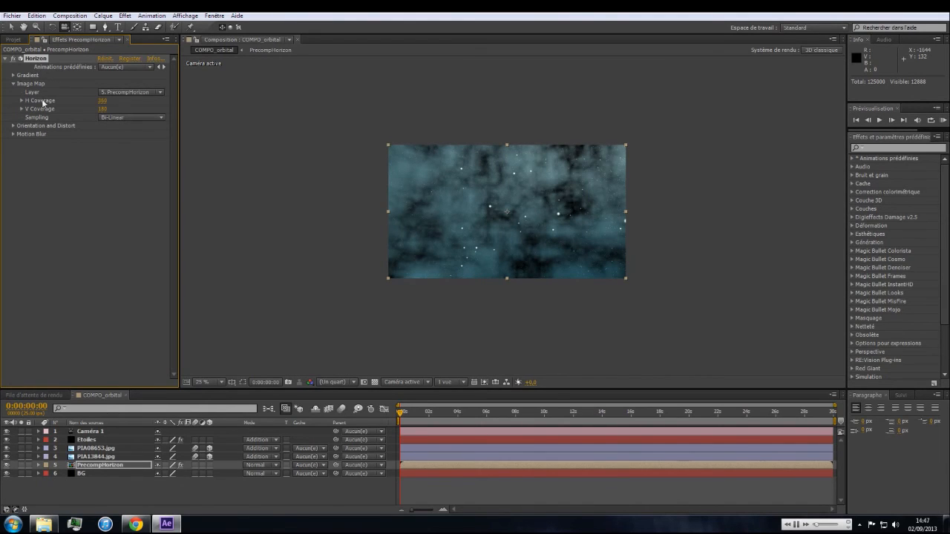
# Orbit the camera to inspect the mapped background, soloing the PrecompHorizon layer for part of the check
pyautogui.moveTo(566, 222); pyautogui.dragTo(524, 237)
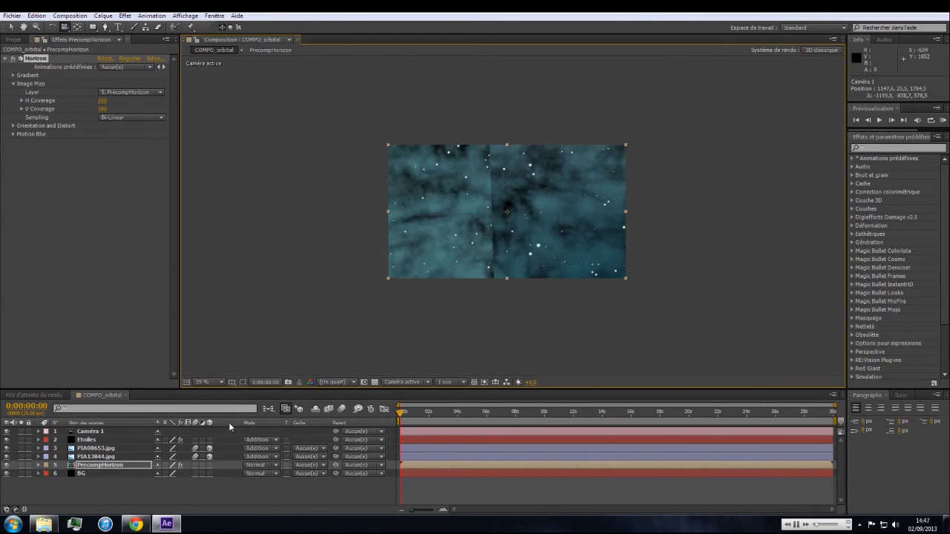
pyautogui.click(21, 465)
pyautogui.moveTo(524, 210); pyautogui.dragTo(452, 193)
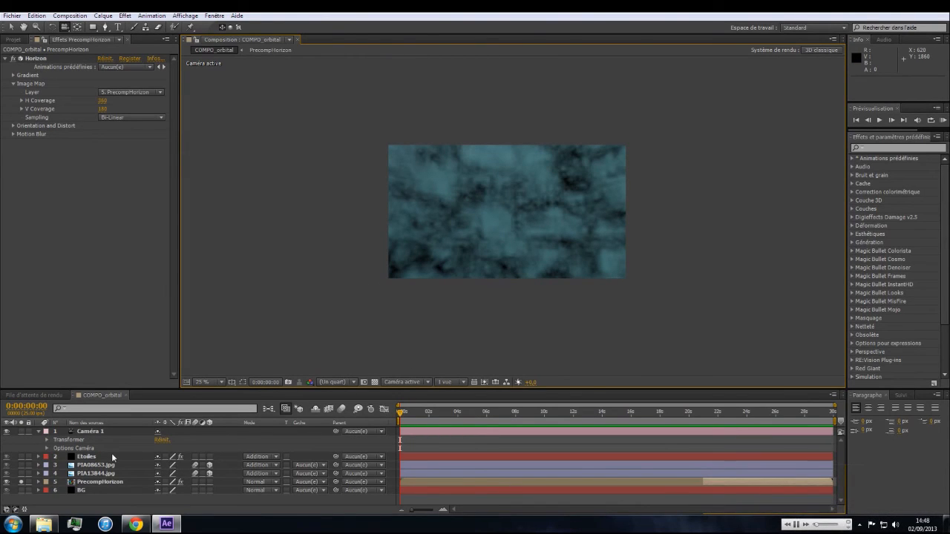
pyautogui.click(21, 481)
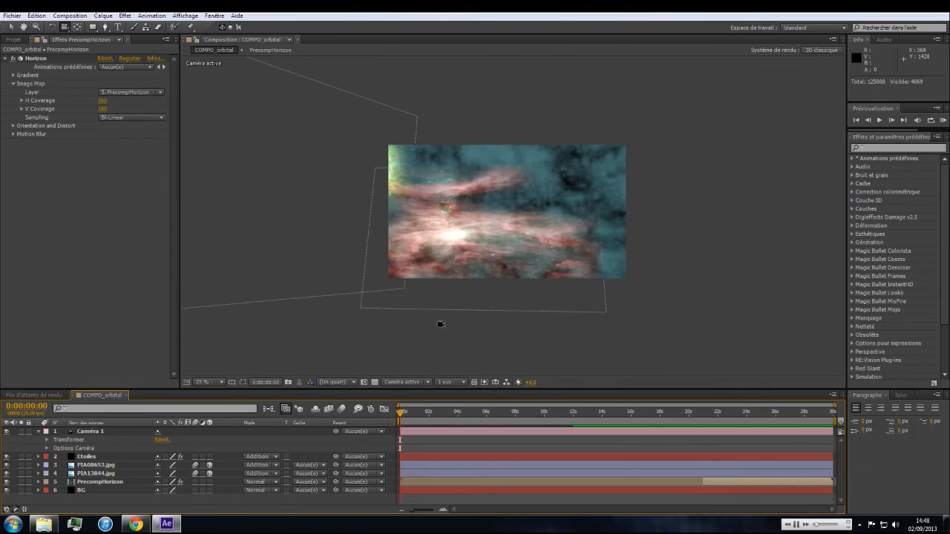
# Reset the transform properties of Caméra 1
pyautogui.click(162, 440)
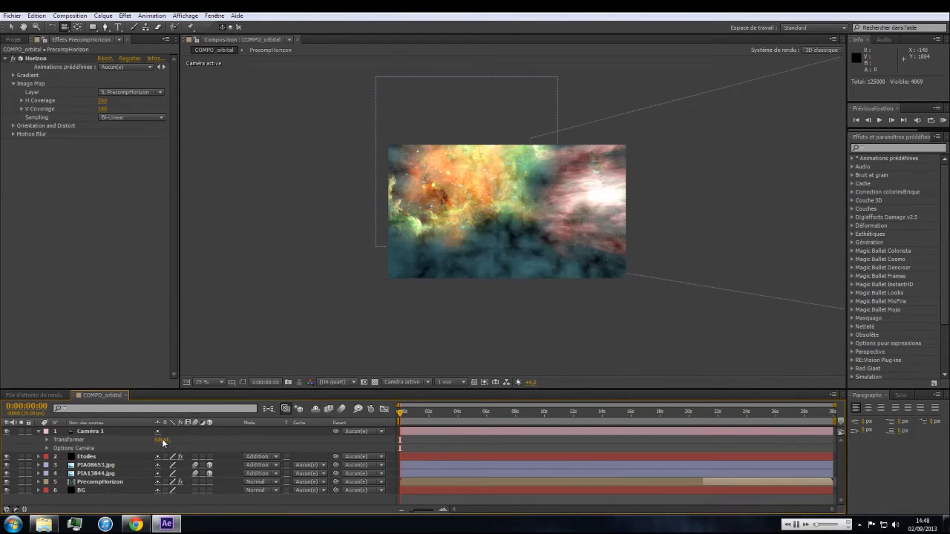
pyautogui.press('v')
pyautogui.click(97, 432)
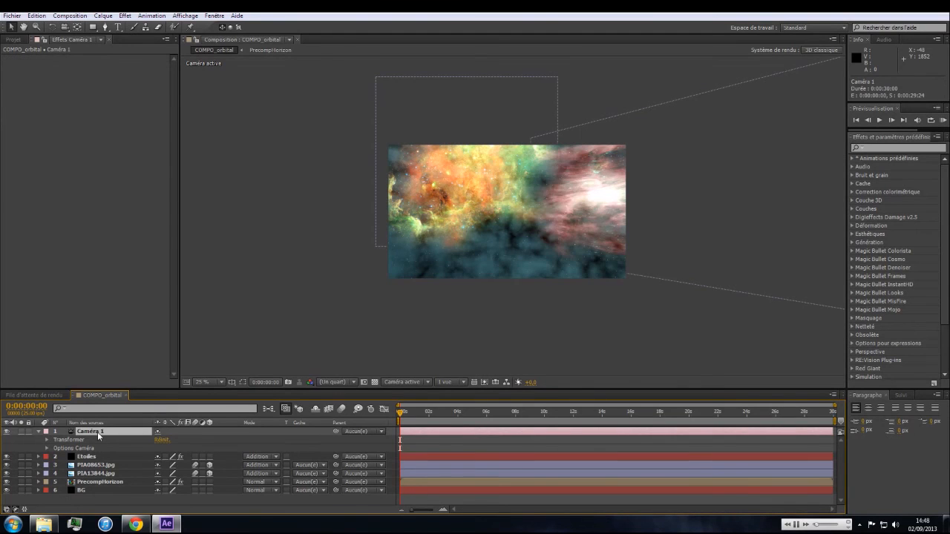
# Try the Addition, Eclaircir and Densité linéaire - blending modes on the PrecompHorizon layer
pyautogui.press('.')
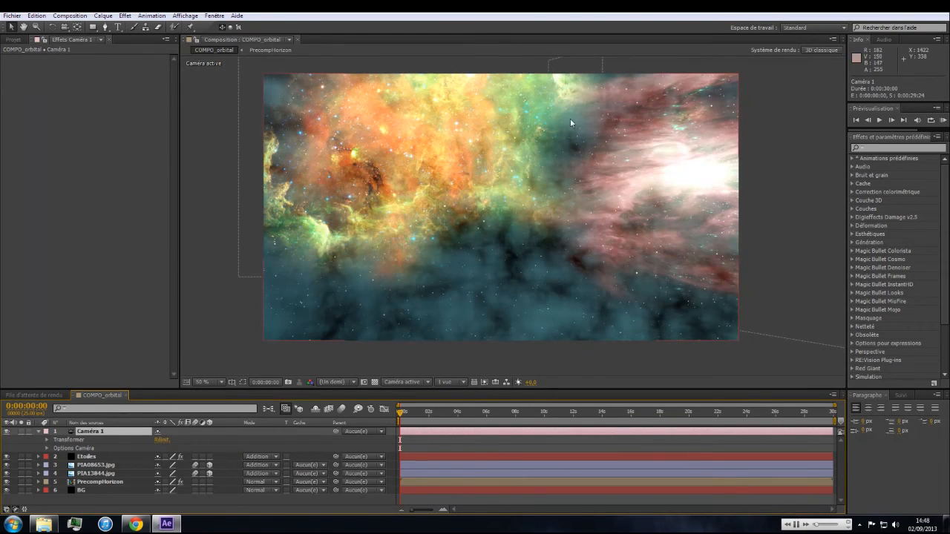
pyautogui.click(95, 482)
pyautogui.click(254, 483)
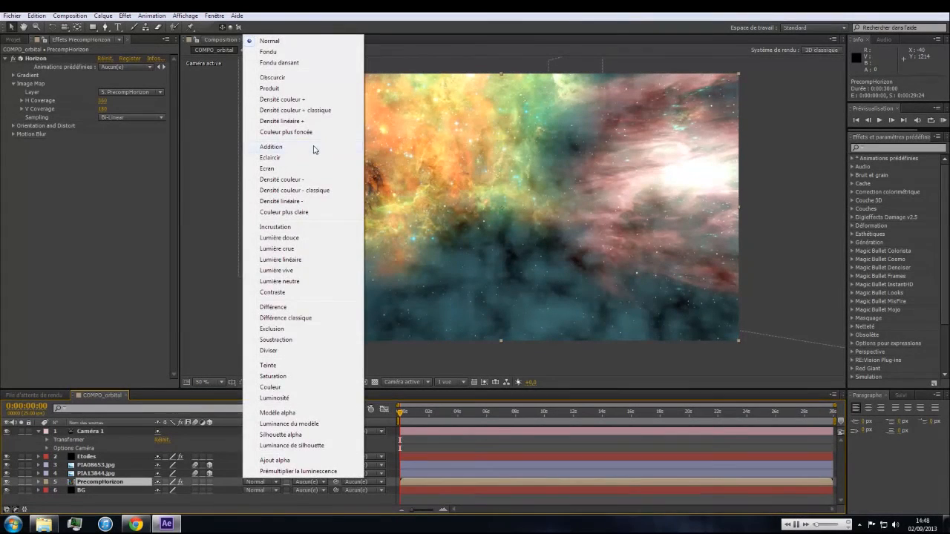
pyautogui.click(313, 148)
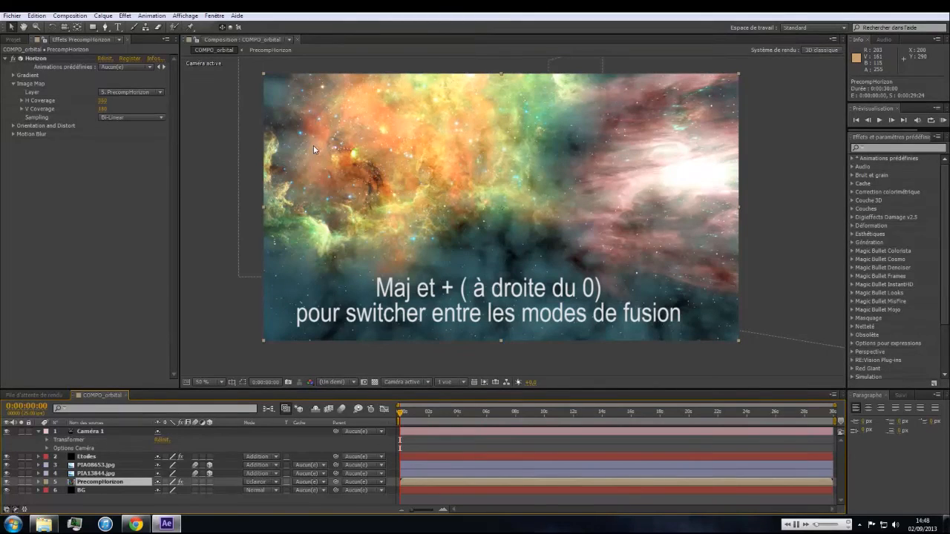
pyautogui.hotkey('shift', '=')
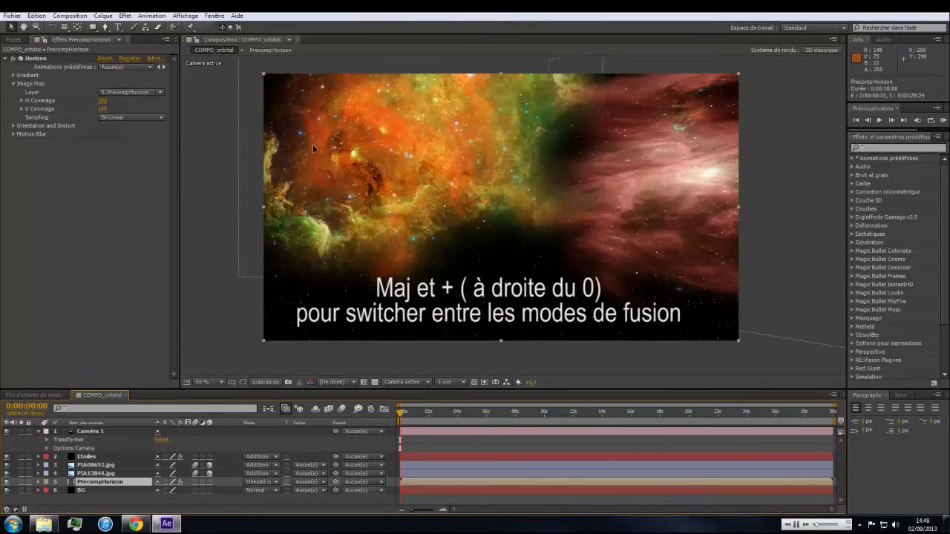
pyautogui.hotkey('shift', '=')
# Set the PrecompHorizon layer's blending mode to Addition and its opacity to about 27%
pyautogui.press('t')
pyautogui.click(264, 482)
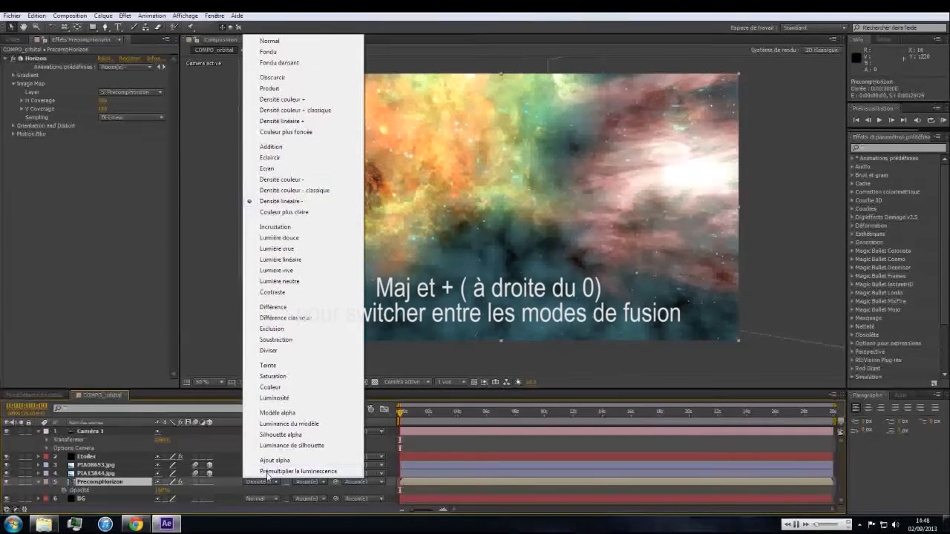
pyautogui.click(290, 147)
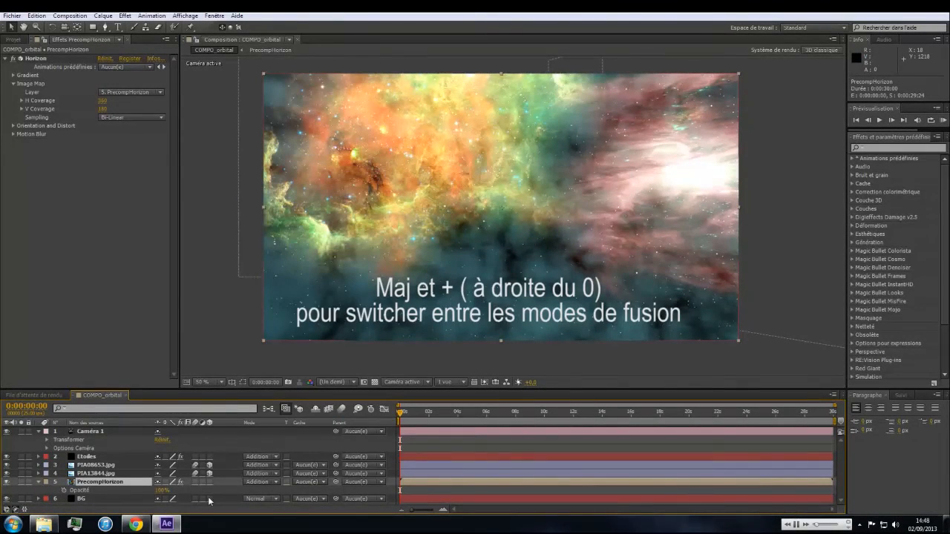
pyautogui.moveTo(161, 490); pyautogui.dragTo(123, 498)
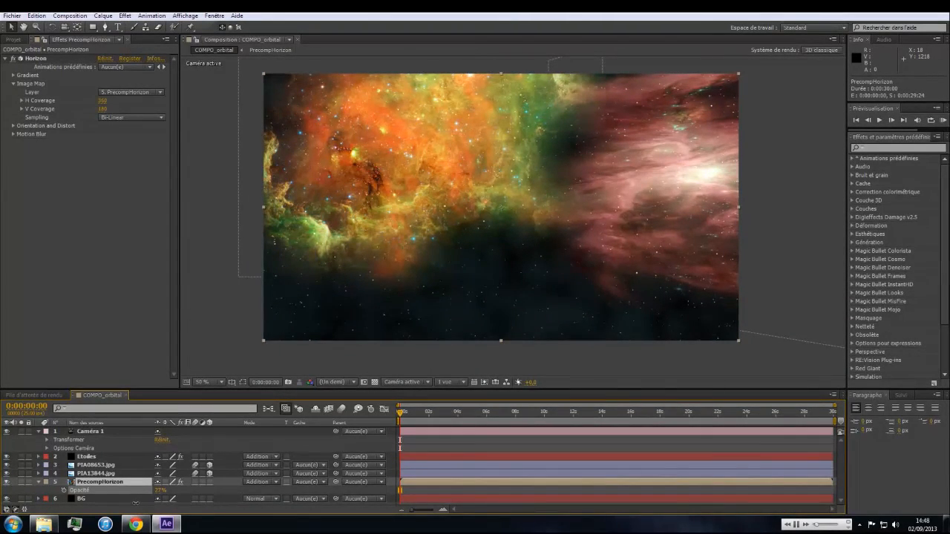
pyautogui.click(39, 482)
# Apply the Teinte/Saturation effect to the PIA13844.jpg layer
pyautogui.click(85, 473)
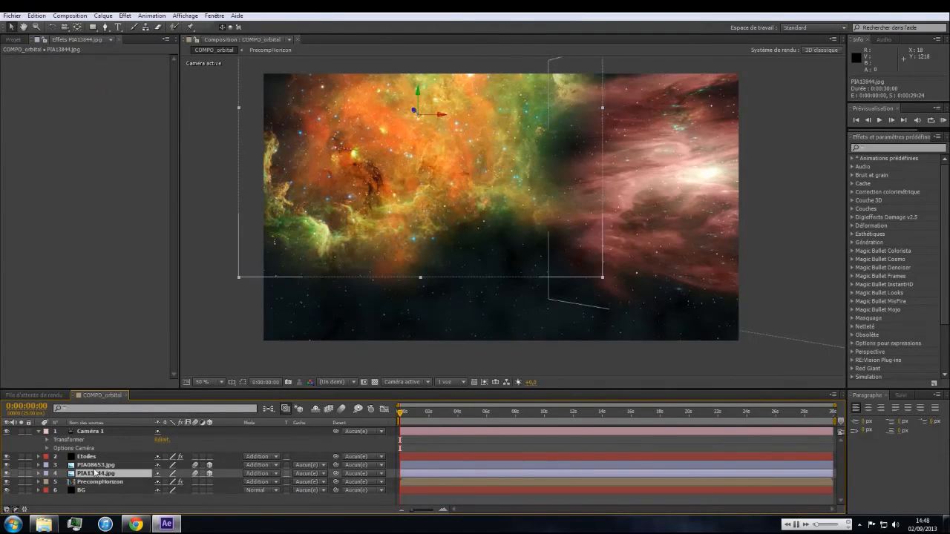
pyautogui.rightClick(41, 109)
pyautogui.moveTo(104, 181)
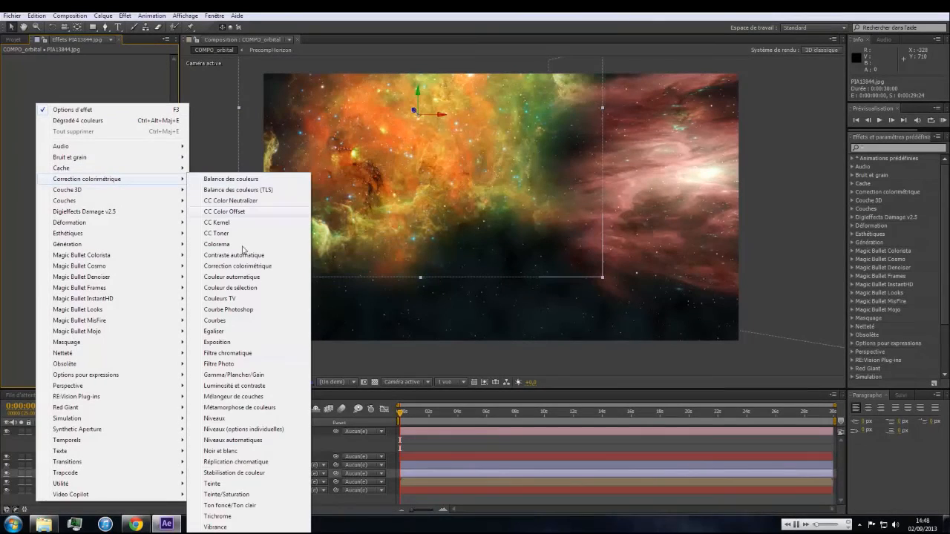
pyautogui.click(224, 495)
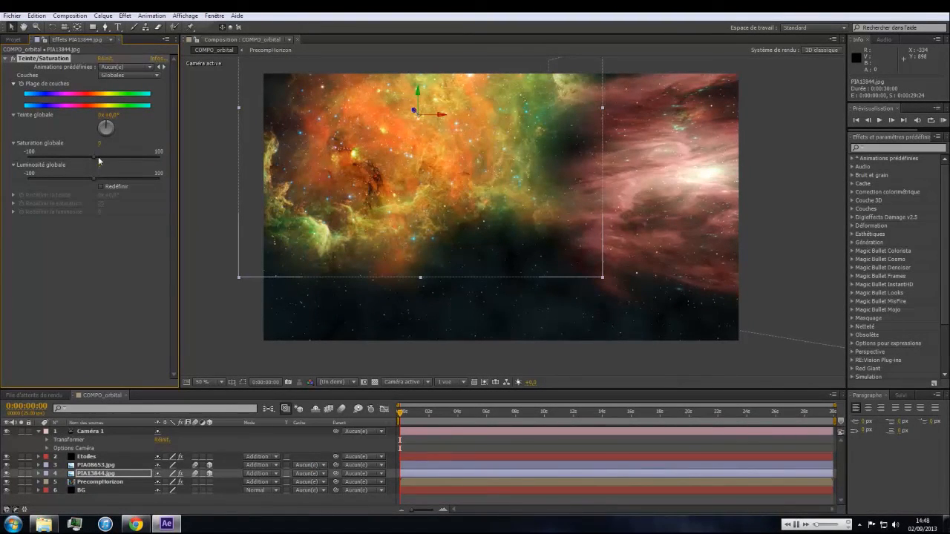
# Undo a first saturation change on PIA13844.jpg, shift its global hue towards green and lower its global saturation
pyautogui.moveTo(89, 155); pyautogui.dragTo(80, 154)
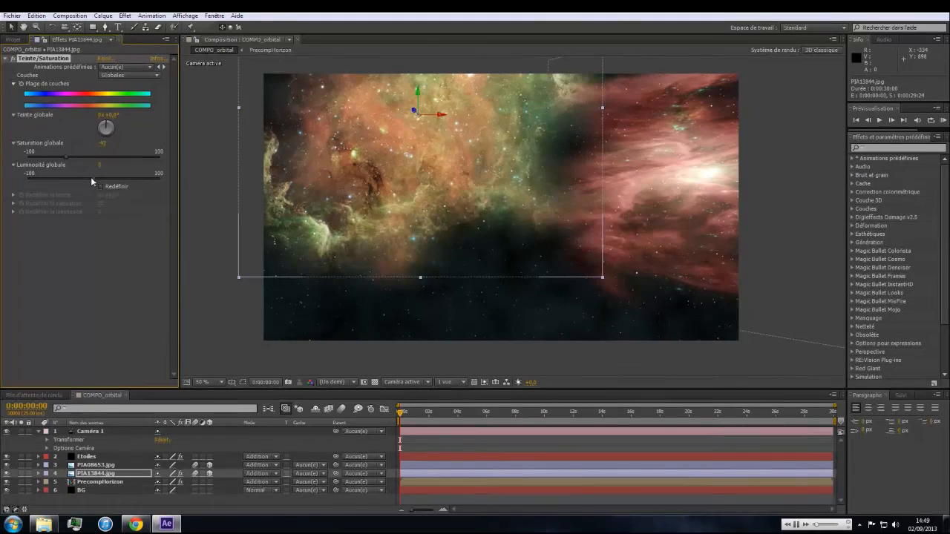
pyautogui.hotkey('ctrl', 'z')
pyautogui.moveTo(103, 125); pyautogui.dragTo(51, 152)
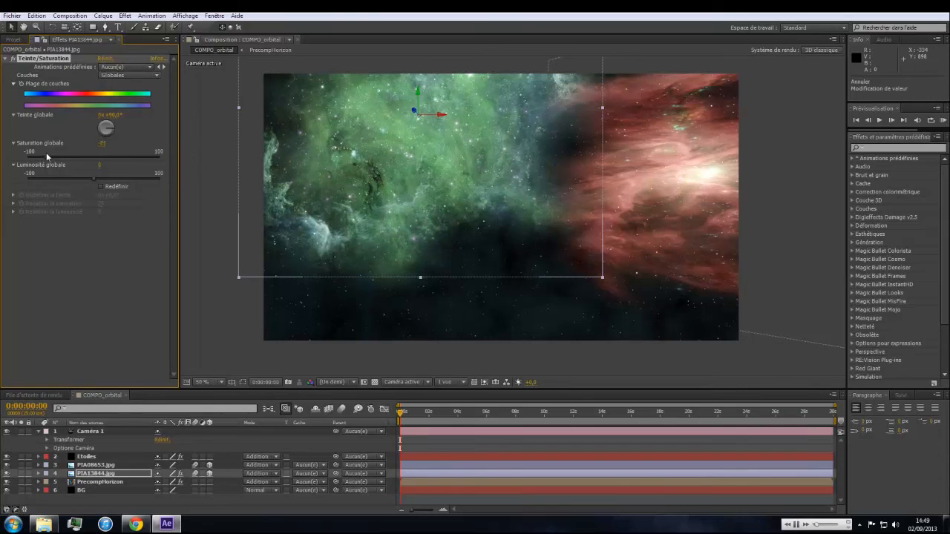
pyautogui.moveTo(115, 130); pyautogui.dragTo(113, 132)
# Apply Teinte/Saturation to the PIA08653.jpg layer and set its global hue to about 153° for a blue-green nebula
pyautogui.click(102, 465)
pyautogui.rightClick(74, 170)
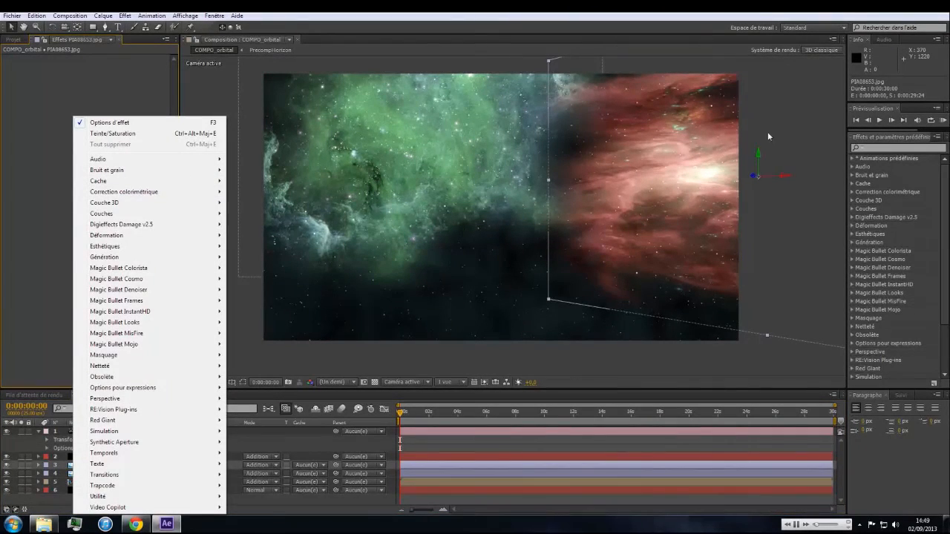
pyautogui.moveTo(182, 199)
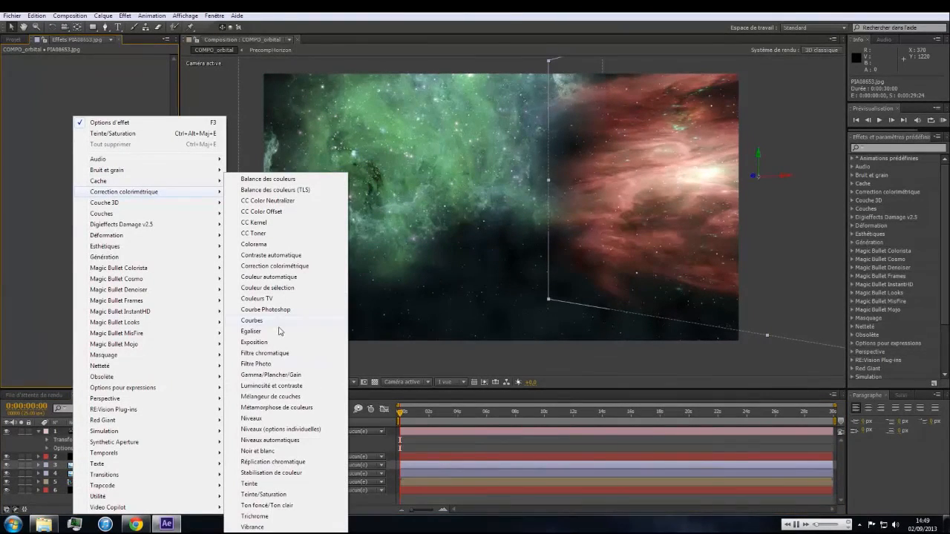
pyautogui.click(260, 495)
pyautogui.moveTo(109, 128)
pyautogui.mouseDown()
pyautogui.moveTo(122, 131)
pyautogui.moveTo(114, 143)
pyautogui.mouseUp()
pyautogui.rightClick(113, 143)
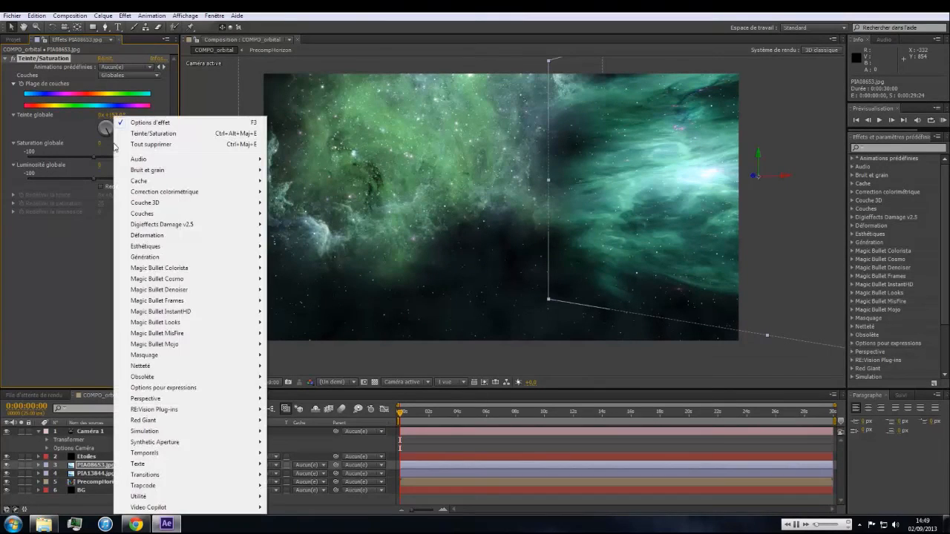
pyautogui.click(505, 243)
pyautogui.click(265, 364)
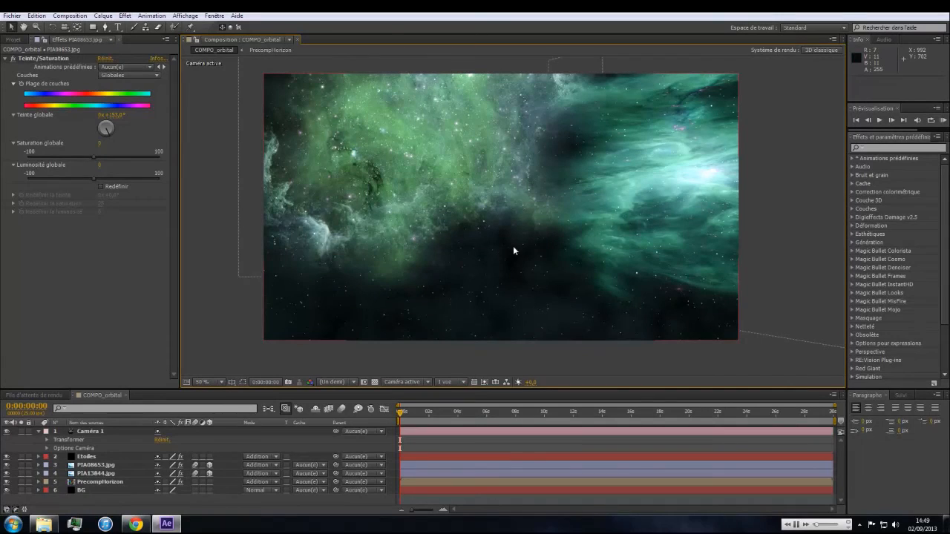
# Reduce the opacity of the PIA08653.jpg layer to 77%
pyautogui.click(104, 465)
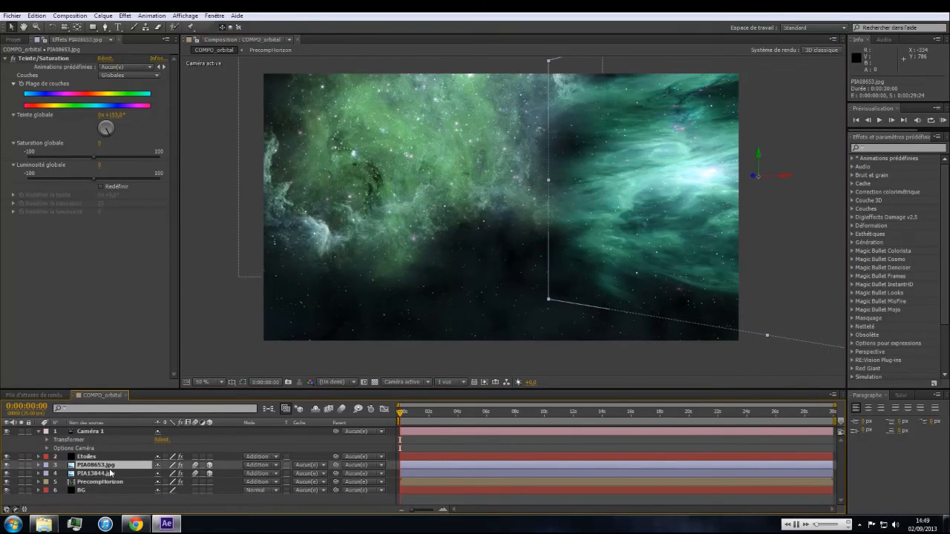
pyautogui.press('t')
pyautogui.moveTo(160, 473)
pyautogui.mouseDown()
pyautogui.moveTo(137, 474)
pyautogui.moveTo(150, 475)
pyautogui.mouseUp()
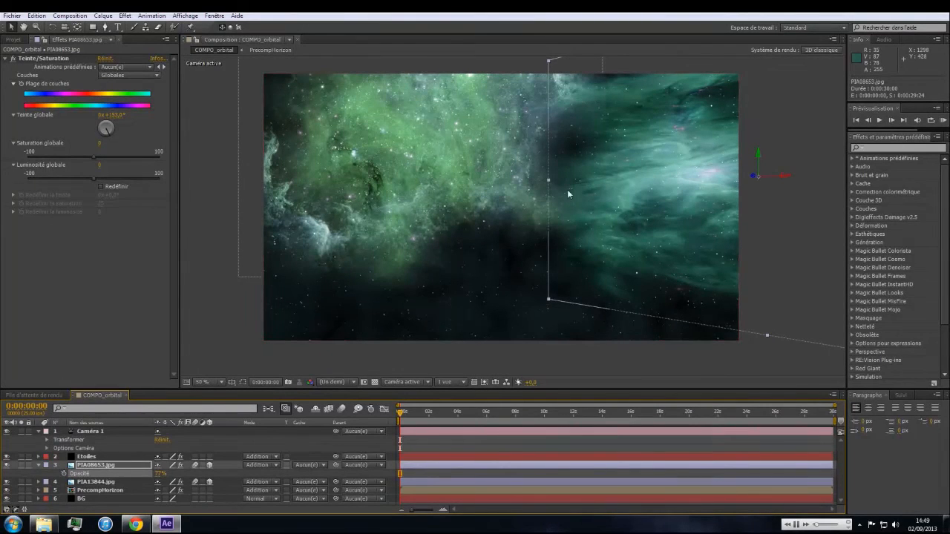
# Set the global hue of PIA13844.jpg to about 124° to match the other nebula and collapse the expanded layer properties
pyautogui.click(88, 481)
pyautogui.moveTo(112, 131); pyautogui.dragTo(120, 138)
pyautogui.click(560, 273)
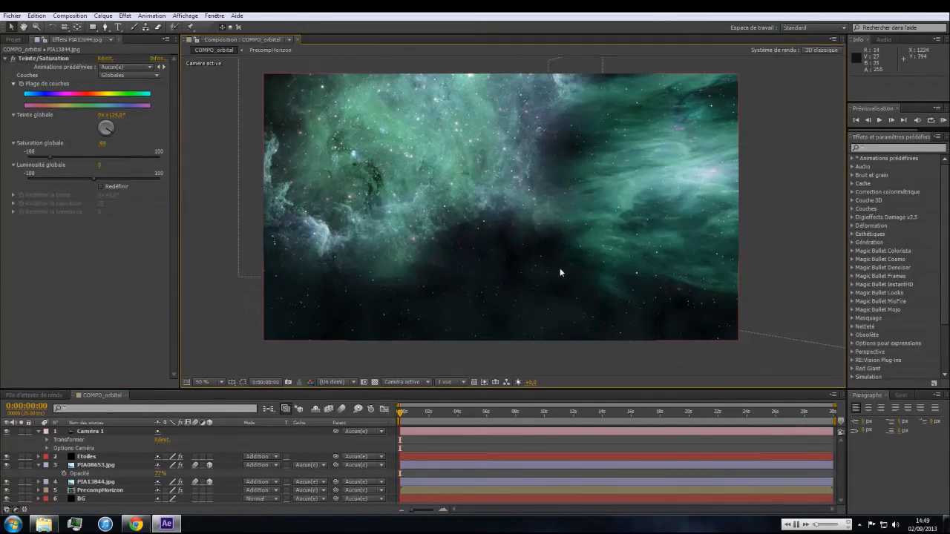
pyautogui.click(40, 465)
pyautogui.click(39, 433)
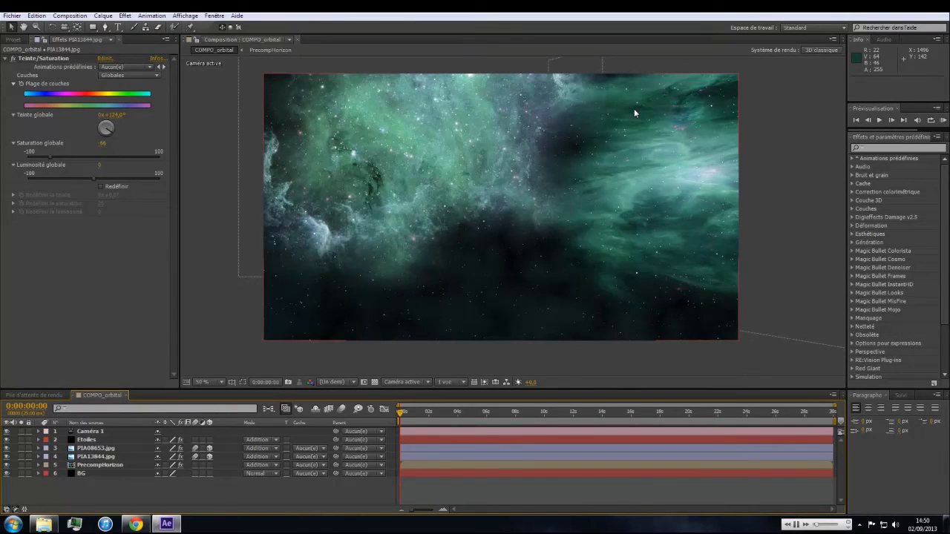
# Test the scene's depth by moving Caméra 1 forward about 1276 px and orbiting it, and reset its transform
pyautogui.click(96, 434)
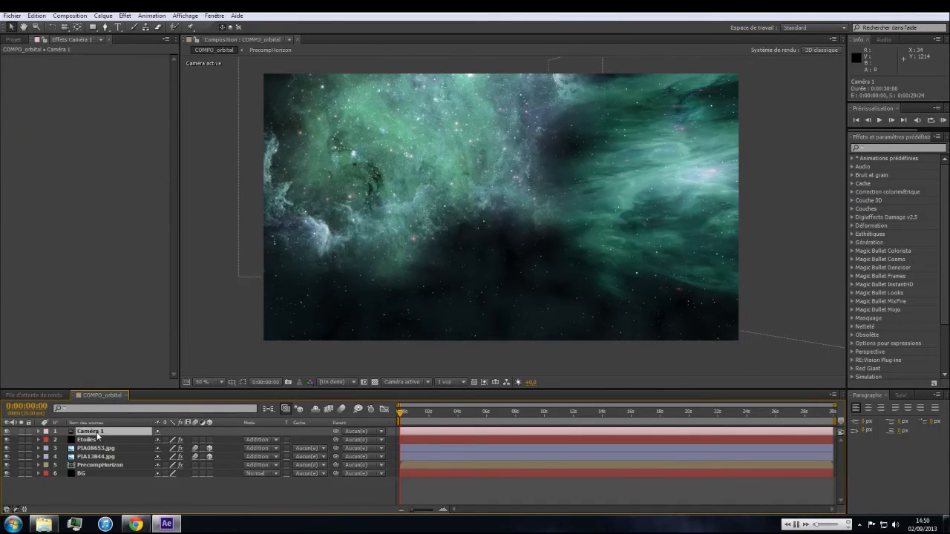
pyautogui.press('c')
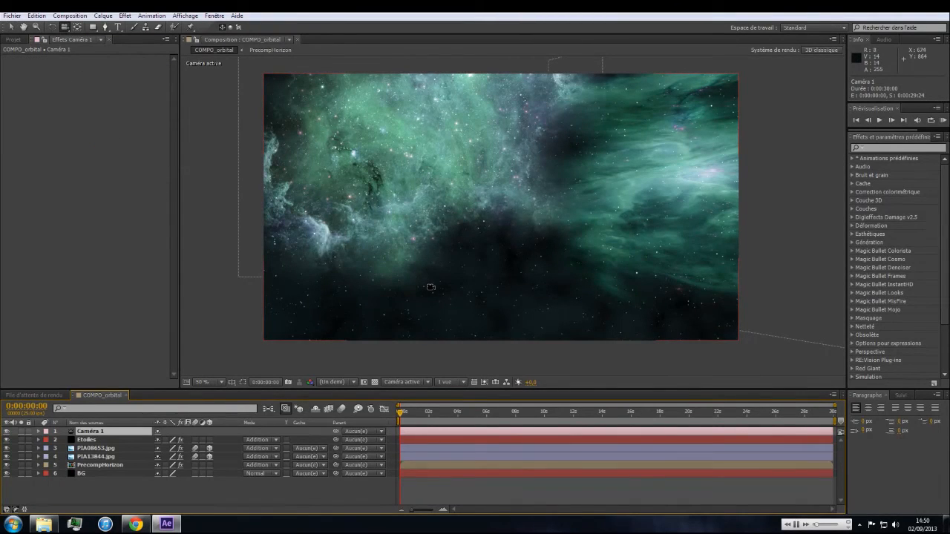
pyautogui.moveTo(484, 287); pyautogui.dragTo(485, 130)
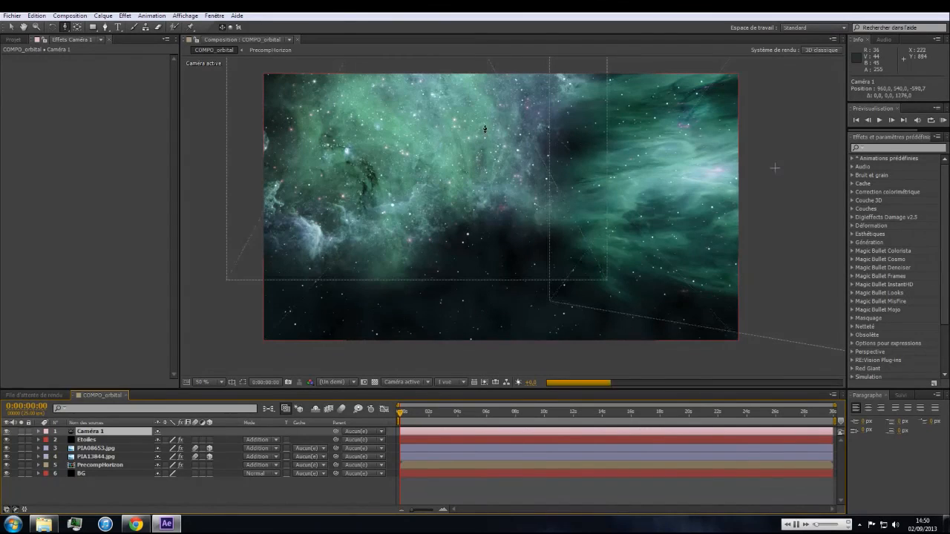
pyautogui.press('c')
pyautogui.moveTo(482, 183)
pyautogui.mouseDown()
pyautogui.moveTo(472, 194)
pyautogui.moveTo(491, 172)
pyautogui.moveTo(476, 176)
pyautogui.mouseUp()
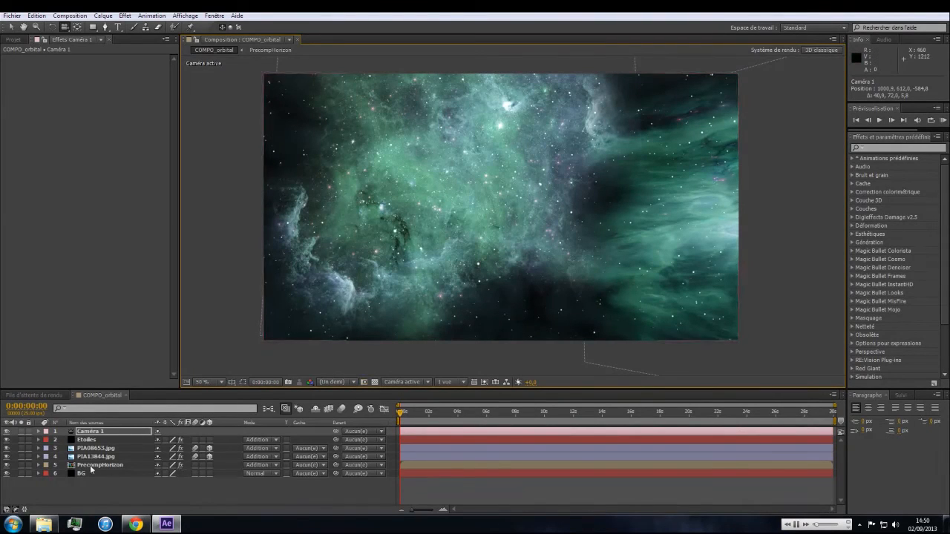
pyautogui.click(40, 431)
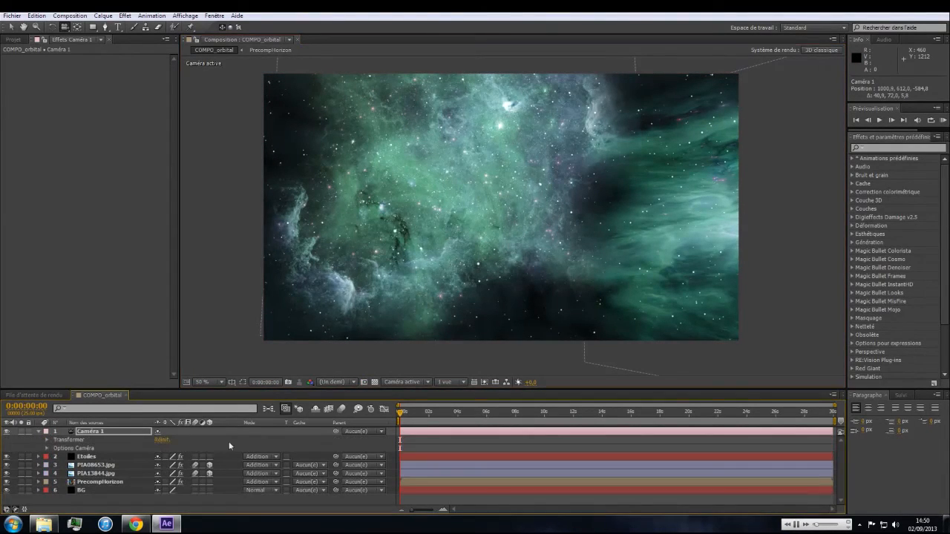
pyautogui.click(160, 440)
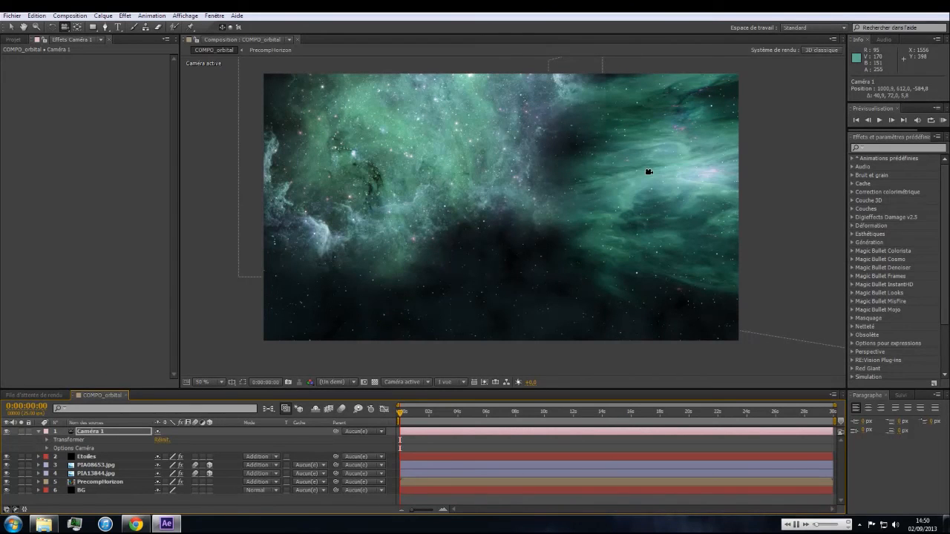
# Try orbiting Caméra 1 around the nebulae from its default distance, and restore its default transform
pyautogui.moveTo(648, 171); pyautogui.dragTo(571, 205)
pyautogui.moveTo(598, 205); pyautogui.dragTo(429, 328)
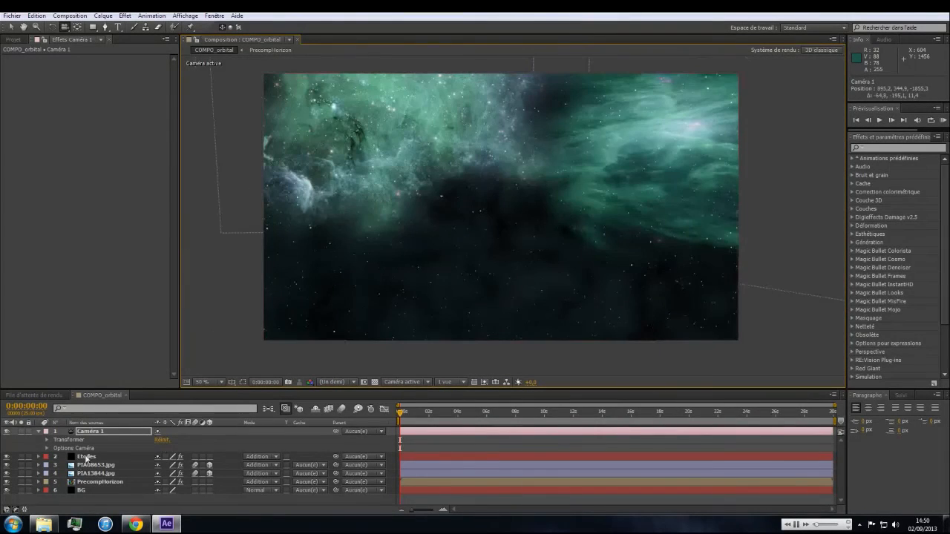
pyautogui.click(164, 439)
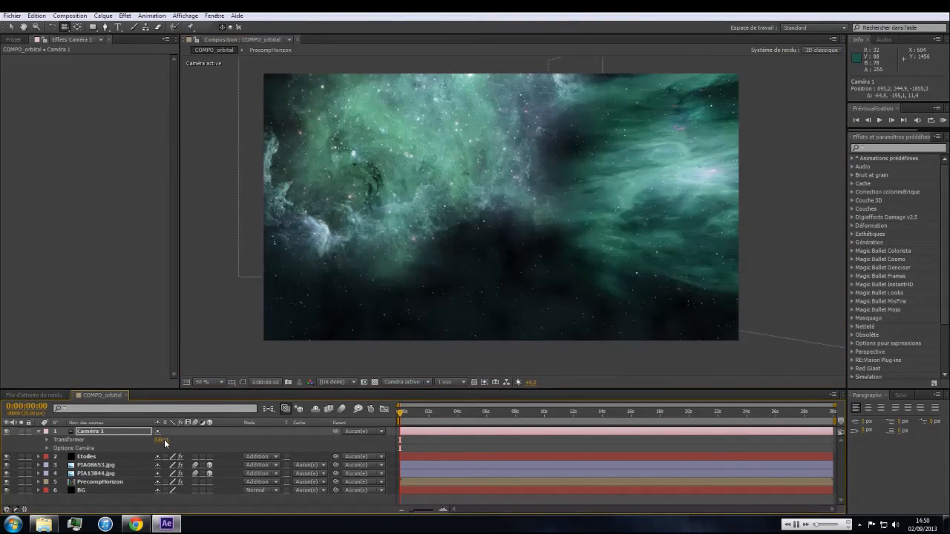